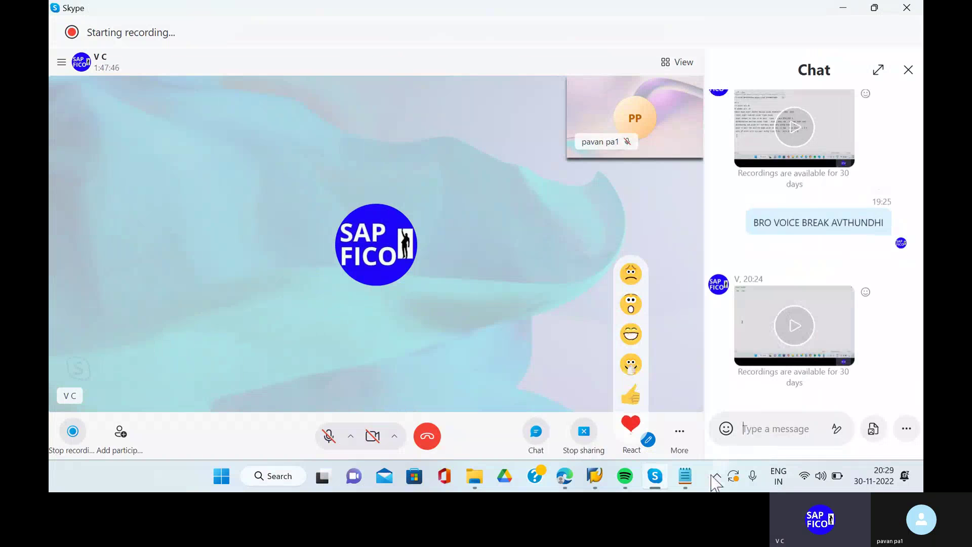
In the Notepad configuration notes, add the sub-item "C) FREIGHT CHARGES POSTING - FB01" under step 4.
left_click(689, 484)
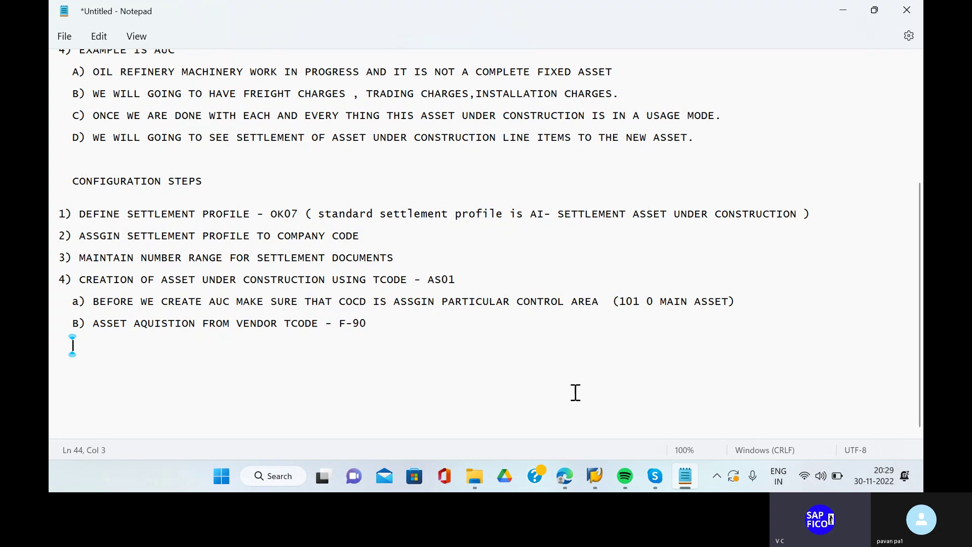
type("C")
type(")")
key("BackSpace")
type(") FREIGH")
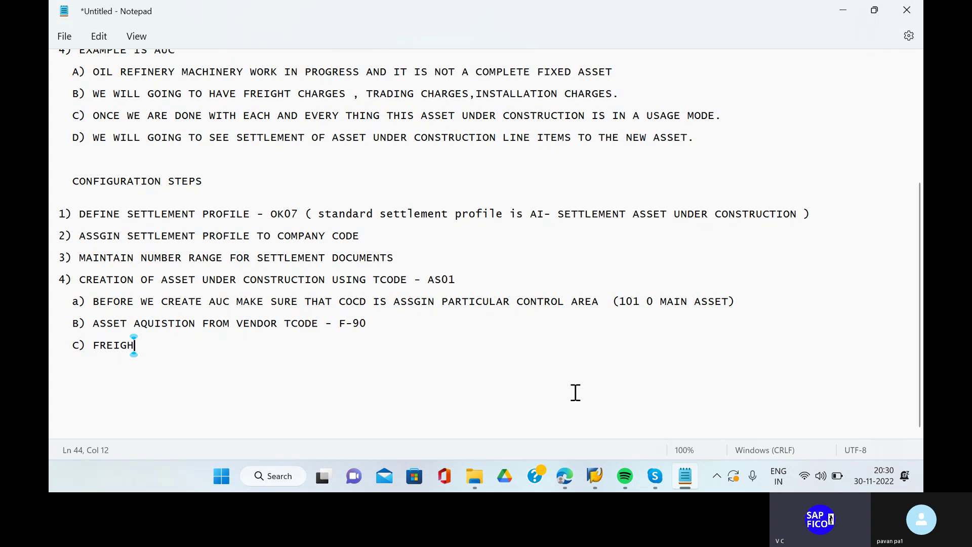
type("T CHARGI")
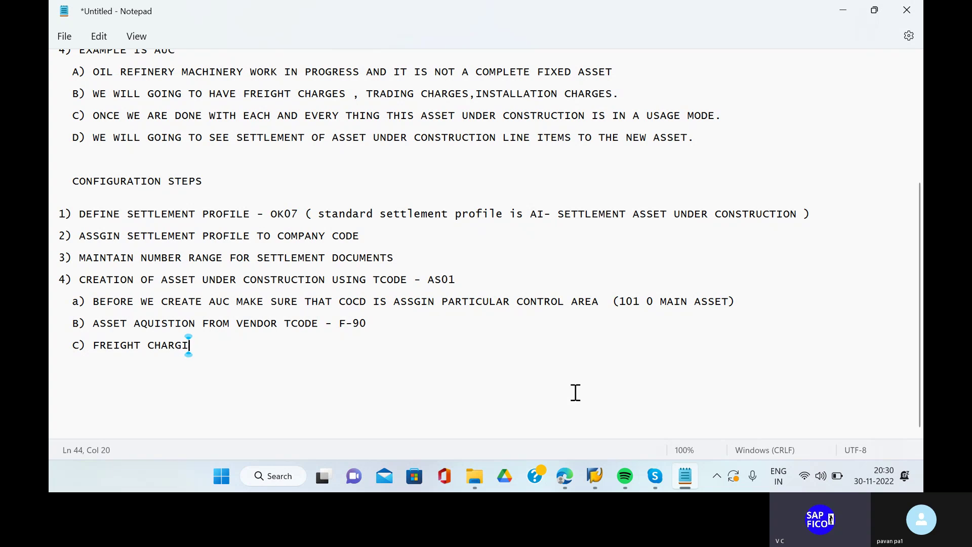
key("BackSpace")
type("ES POSTING - F")
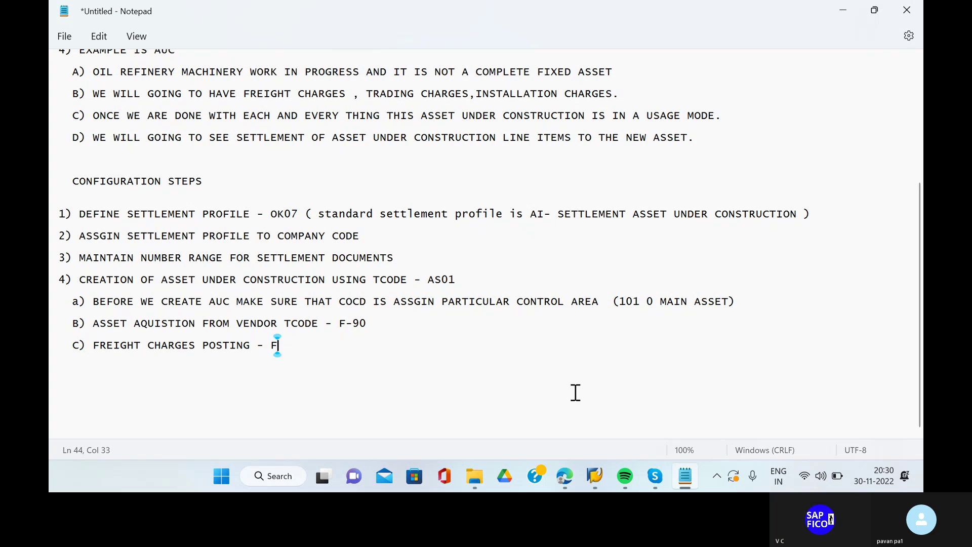
type("B01 ")
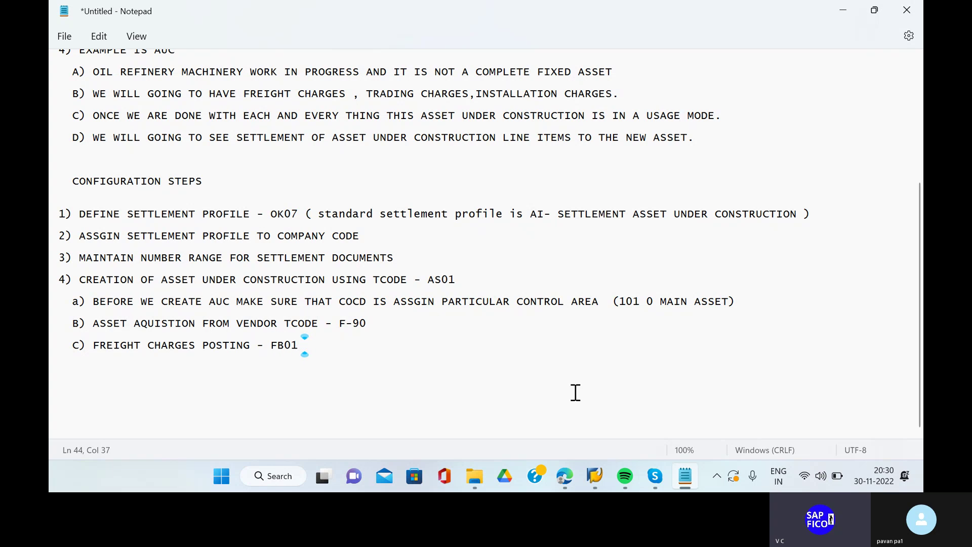
type("(")
key("BackSpace")
key("BackSpace")
Add the line "5) SETTLEMENT OF ASSET UNDER CONSTRUCTION TO THE MAIN ASSET TCODE - AIAB" below the freight charges item.
key("Return")
key("Return")
type("5) SEE")
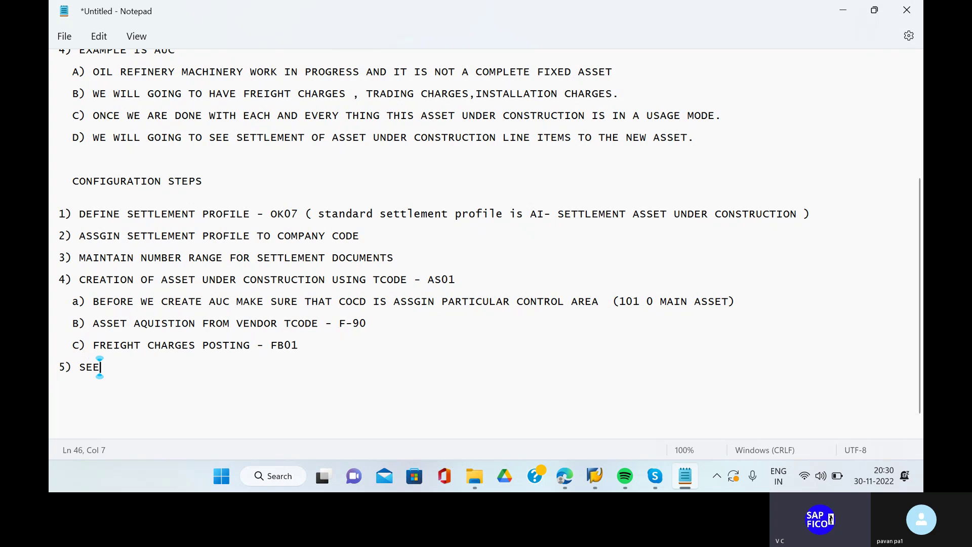
key("BackSpace")
type("TTLEMENT OF A")
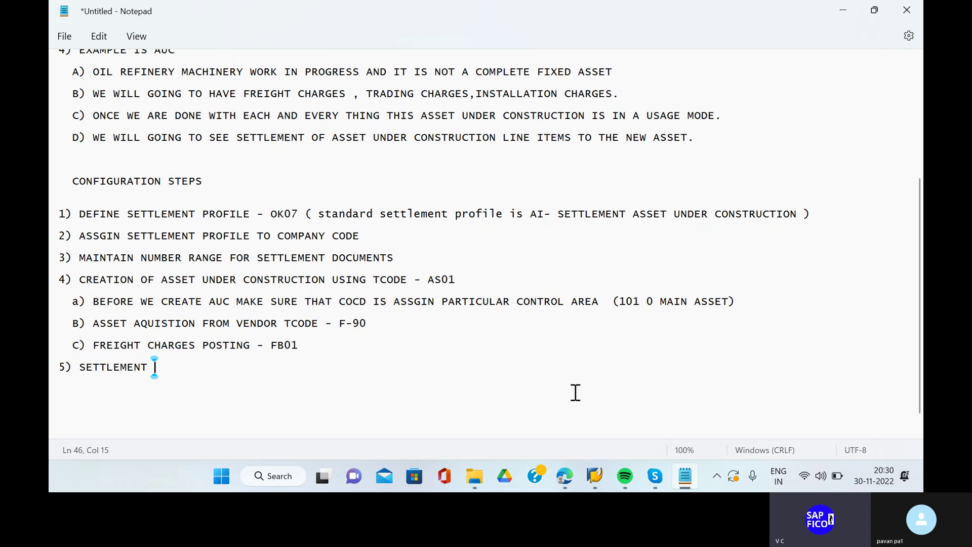
type("SSET")
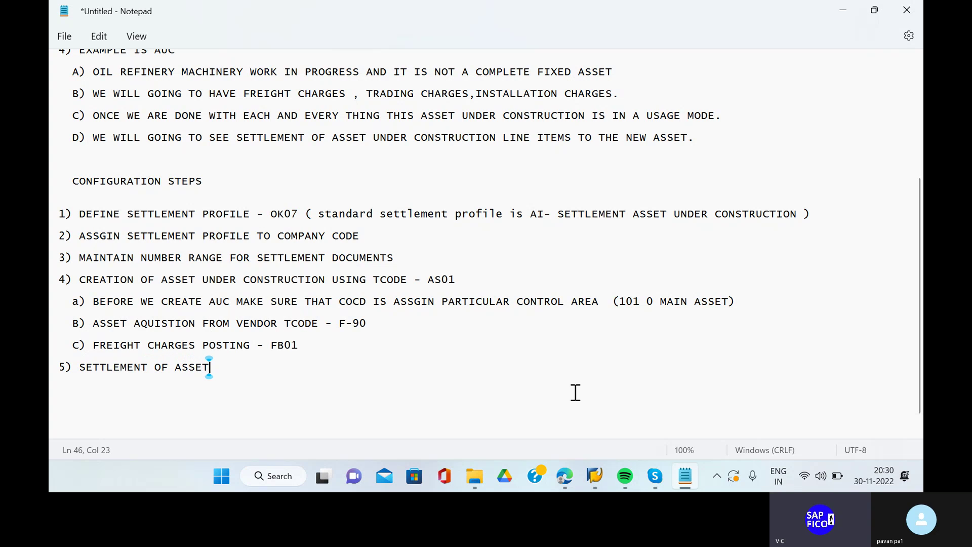
type(" UNDER CONSTRUCT")
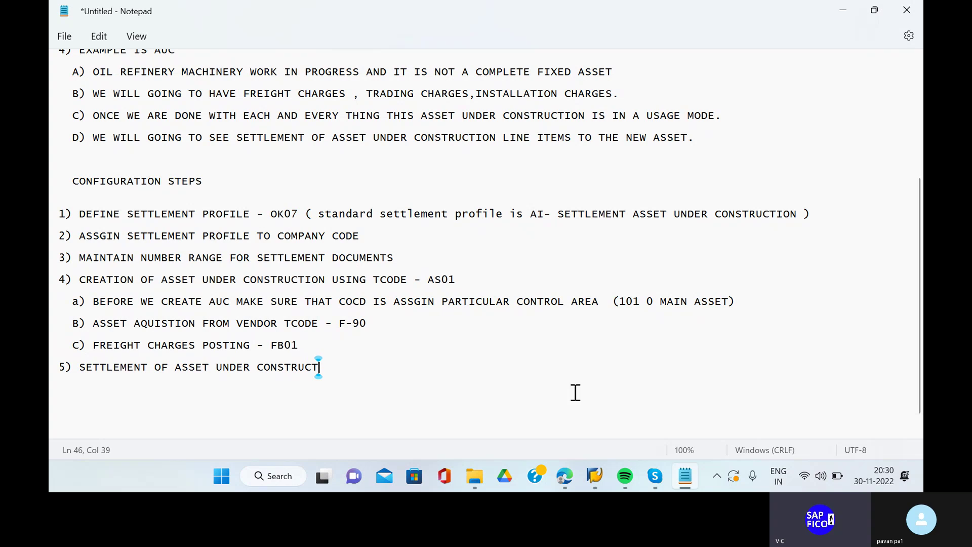
type("ION TO THE MAIN ASS")
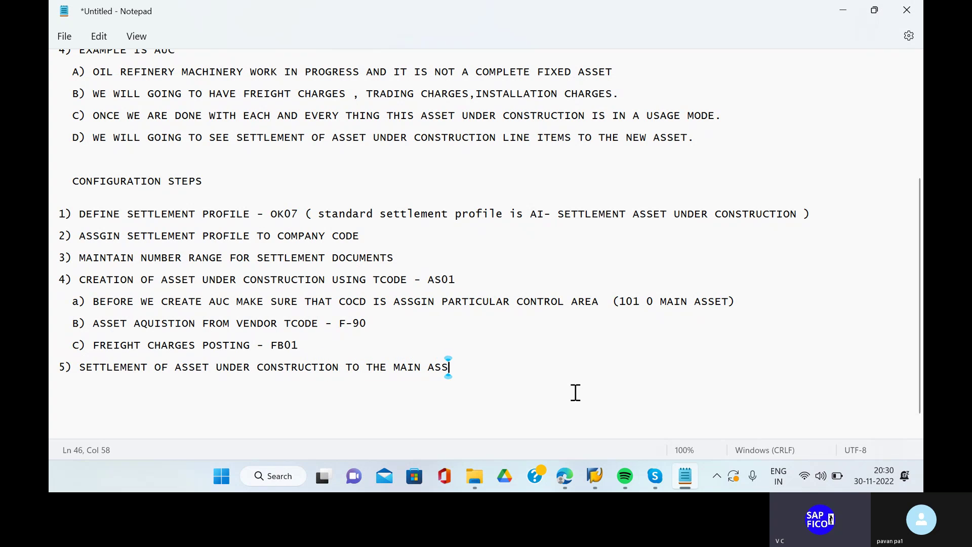
type("ET - AIAB")
left_click(466, 367)
type("TCODE")
left_click(585, 363)
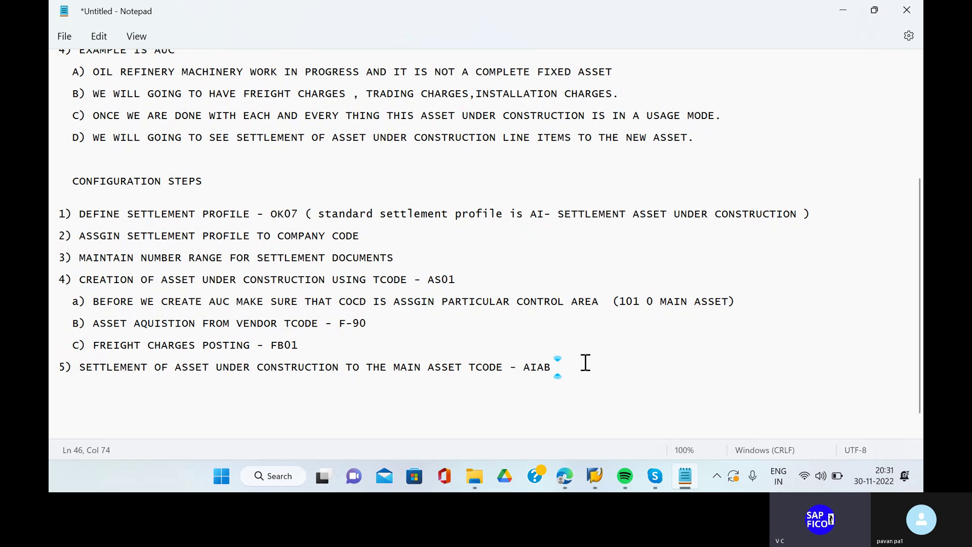
Switch to SAP Logon and log on to client 800 with the previously used user ID, ending any other logons in the system.
mouse_move(595, 477)
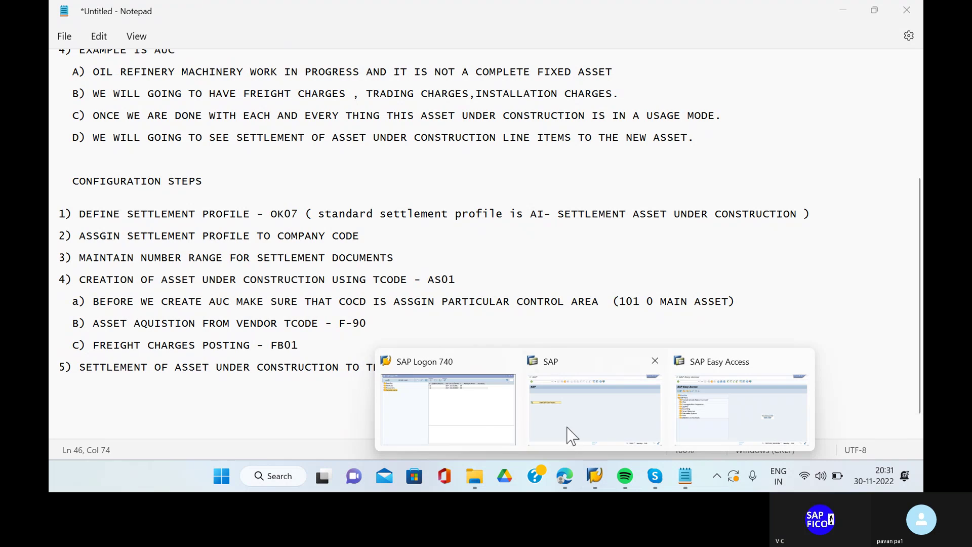
left_click(482, 395)
double_click(492, 88)
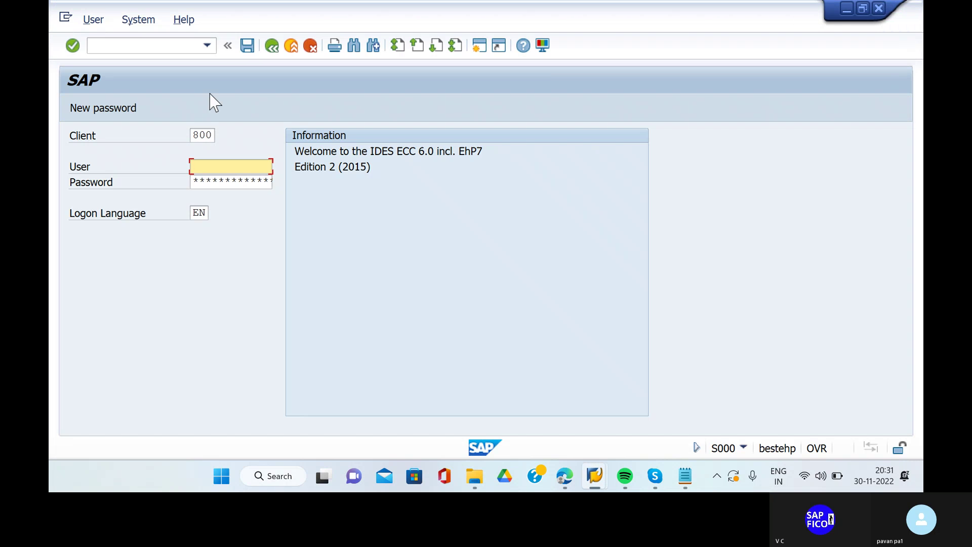
key("BackSpace")
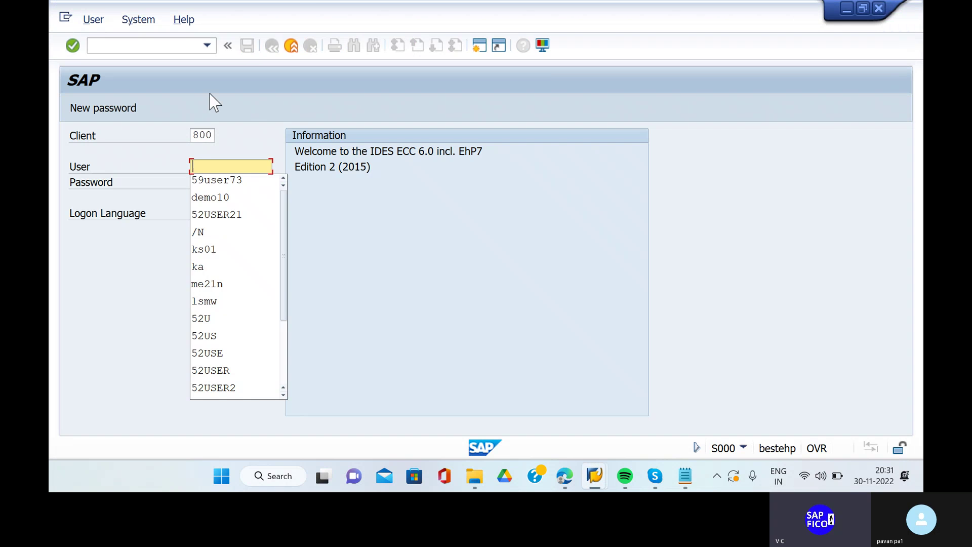
left_click(208, 180)
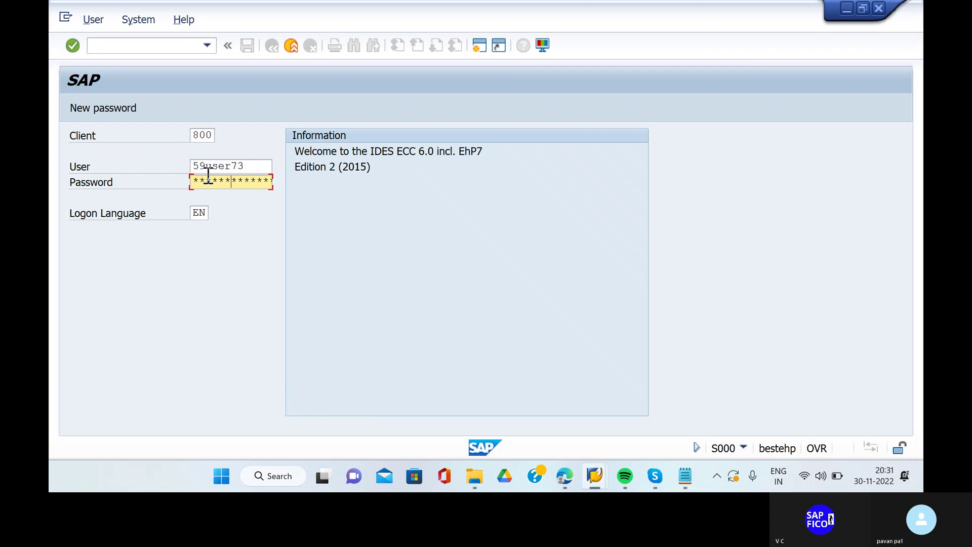
key("Return")
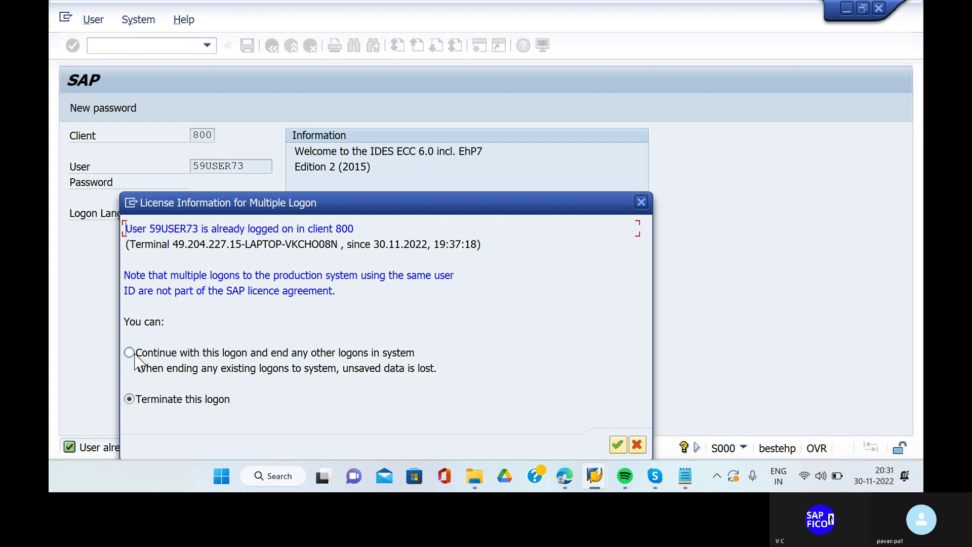
left_click(173, 354)
left_click(619, 445)
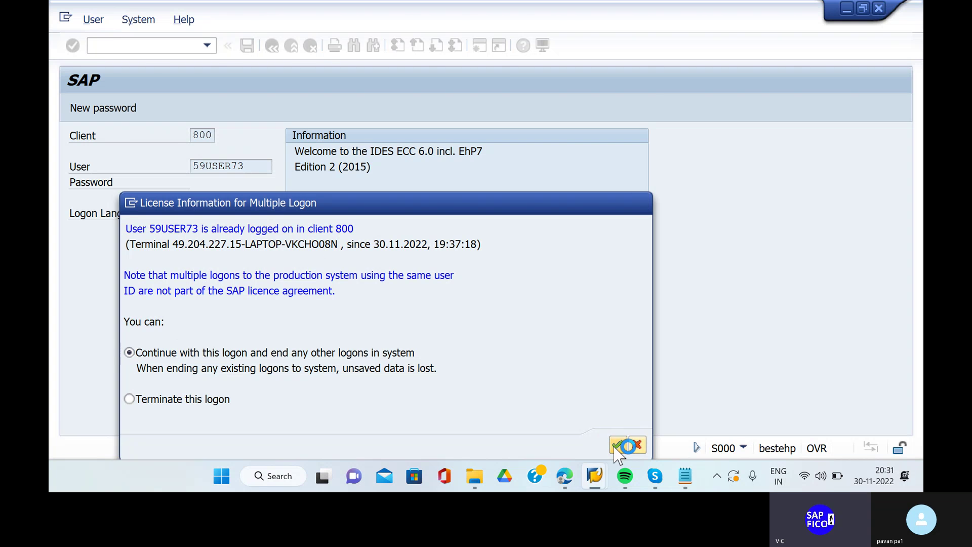
Start transaction AS01 to create an asset and enter company code KIND.
type("as")
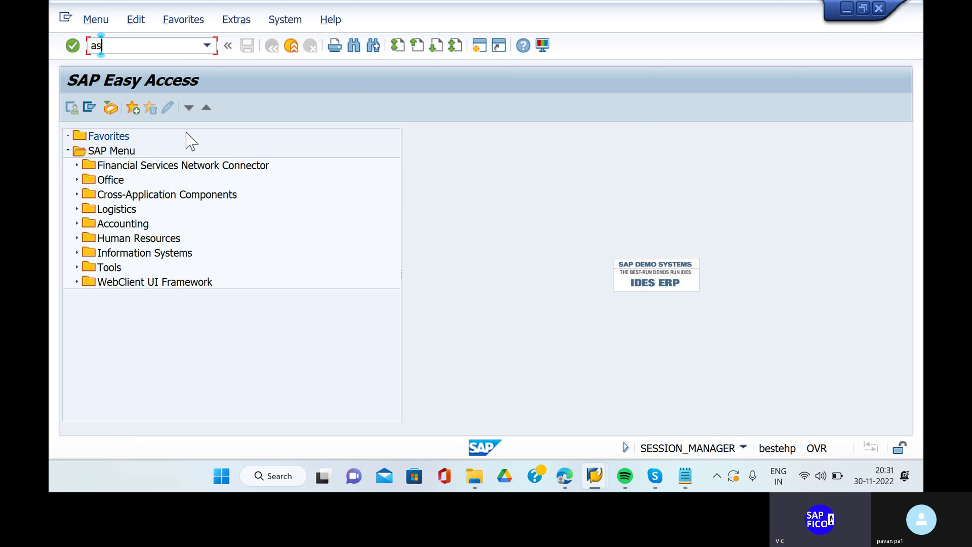
type("01")
key("Return")
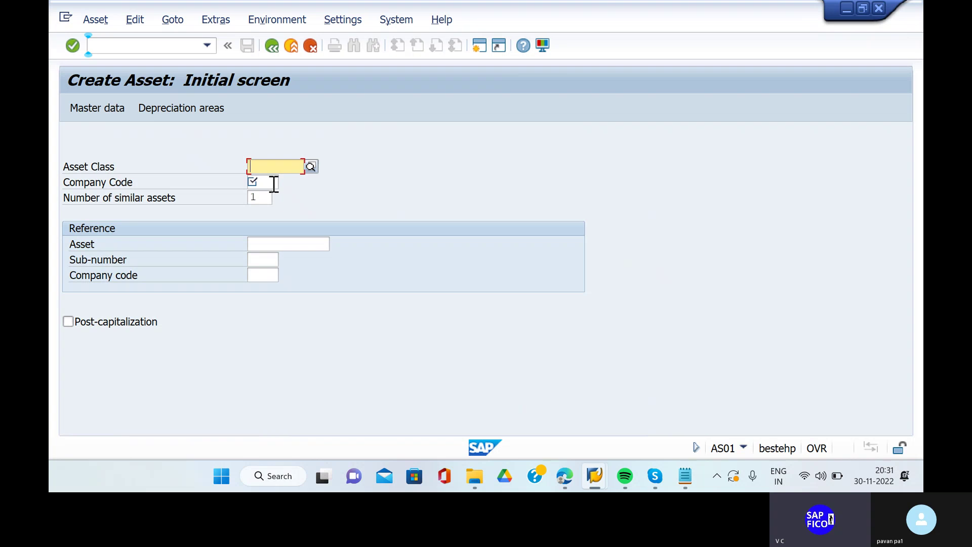
left_click(273, 183)
type("kind")
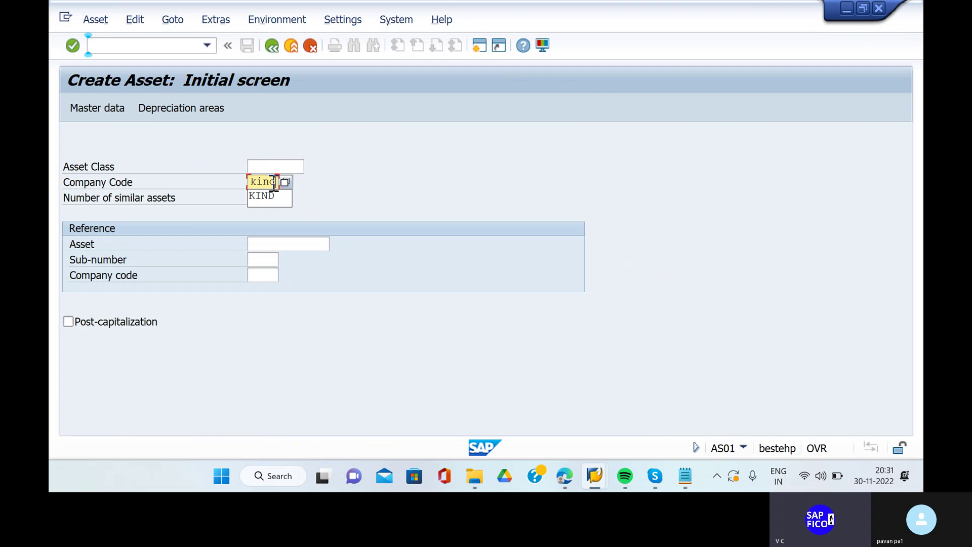
Choose the plant and machinery asset class KIND_PM for the new asset and proceed to its master data.
left_click(273, 166)
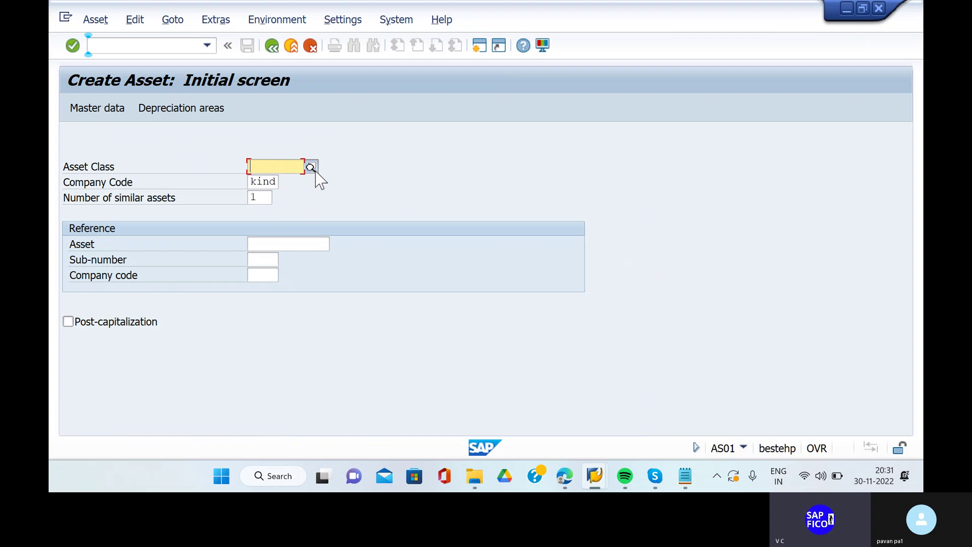
key("F4")
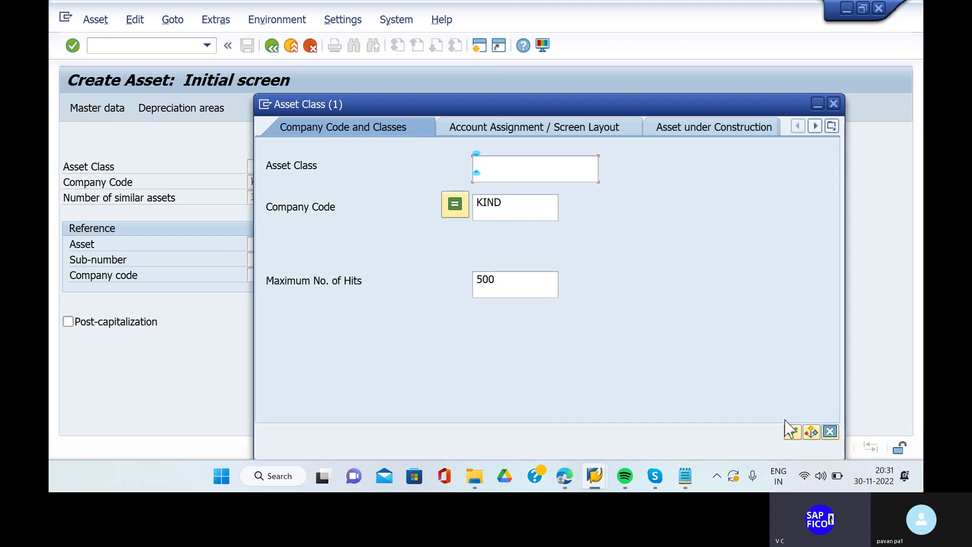
left_click(793, 432)
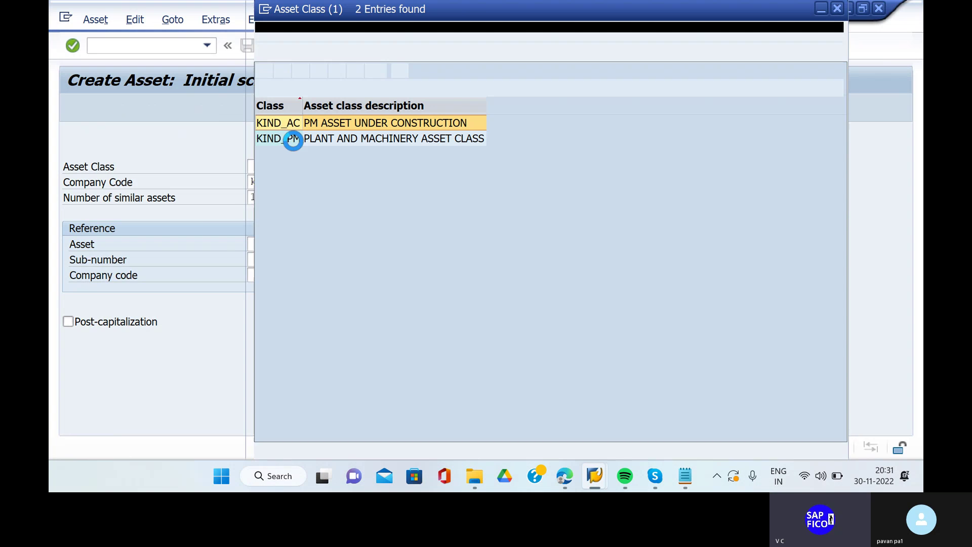
left_click(310, 142)
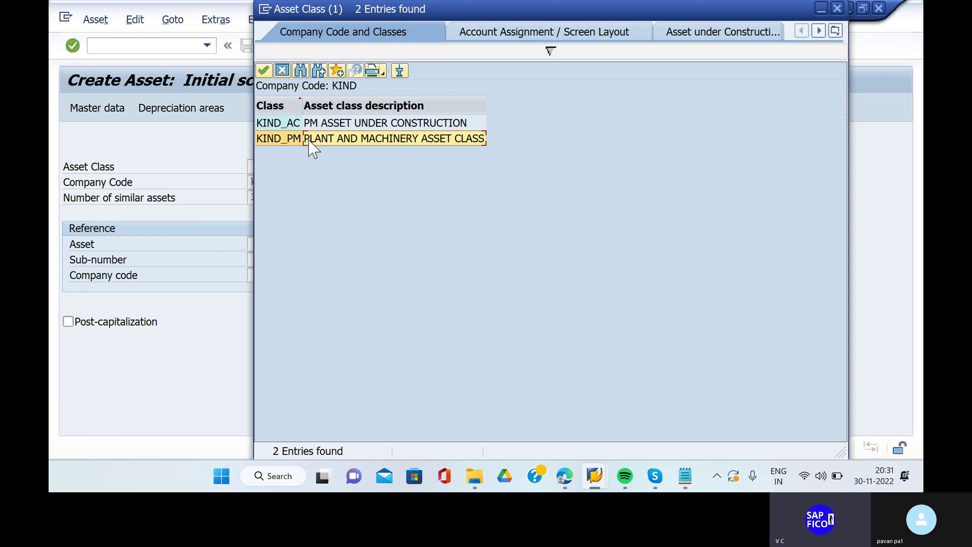
left_click(264, 71)
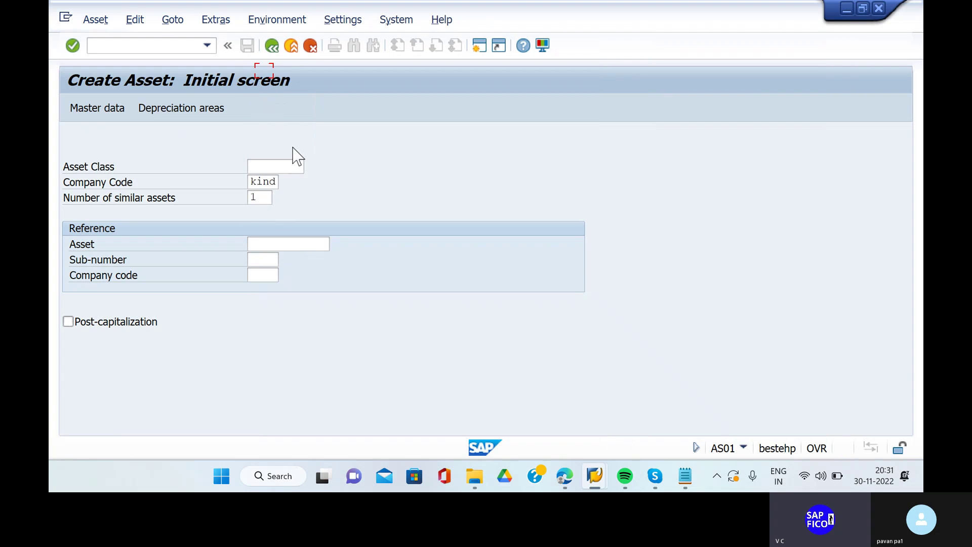
key("Return")
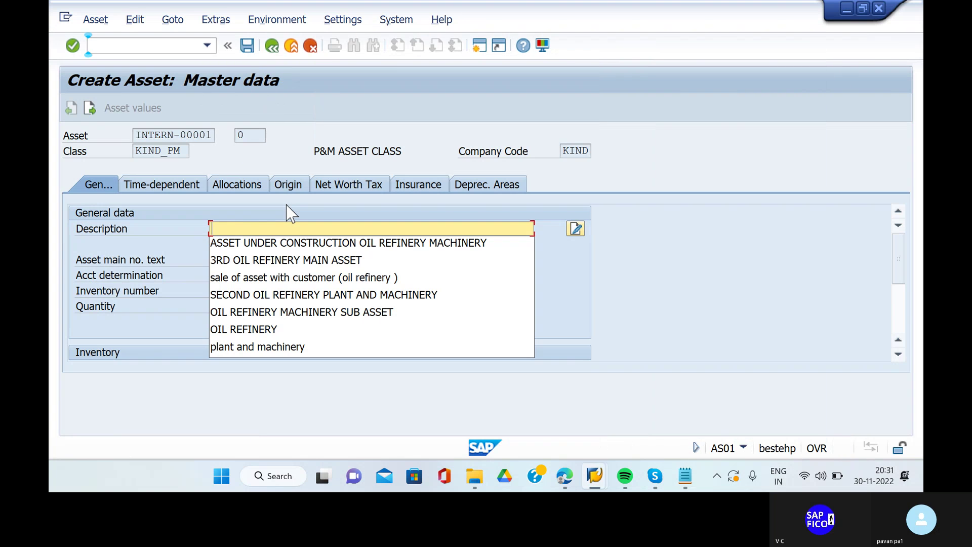
left_click(287, 243)
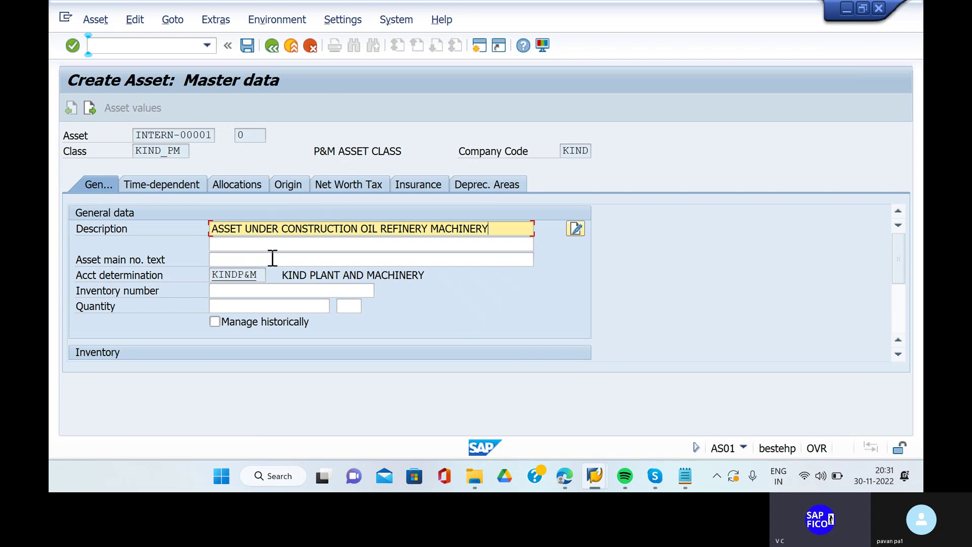
key("BackSpace")
key("BackSpace")
key("BackSpace")
key("BackSpace")
key("BackSpace")
key("BackSpace")
key("BackSpace")
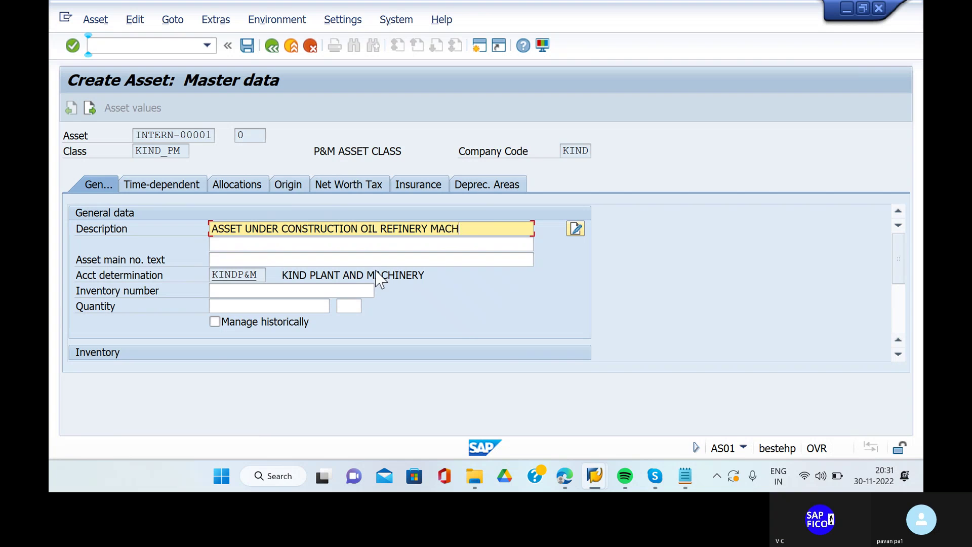
key("BackSpace")
key("BackSpace")
type("cla")
key("BackSpace")
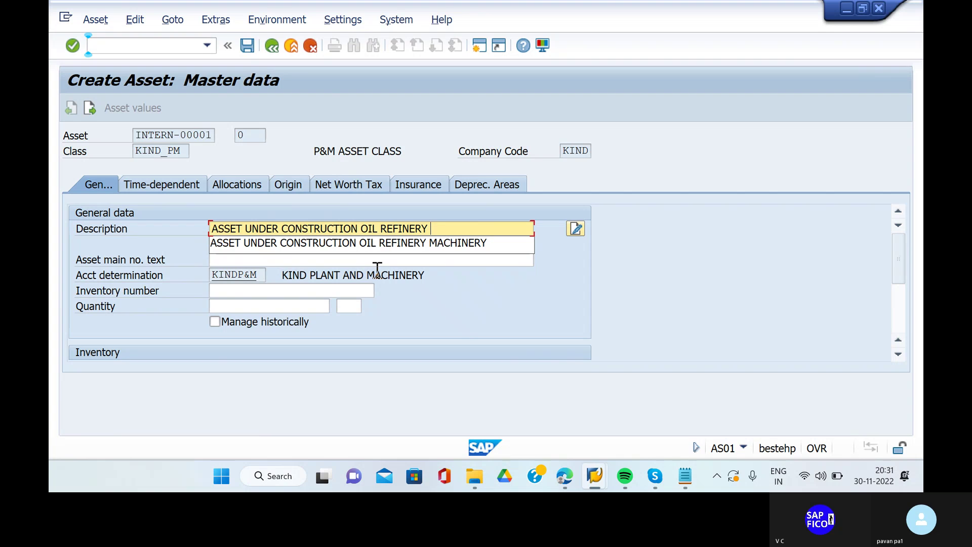
type("CLASS")
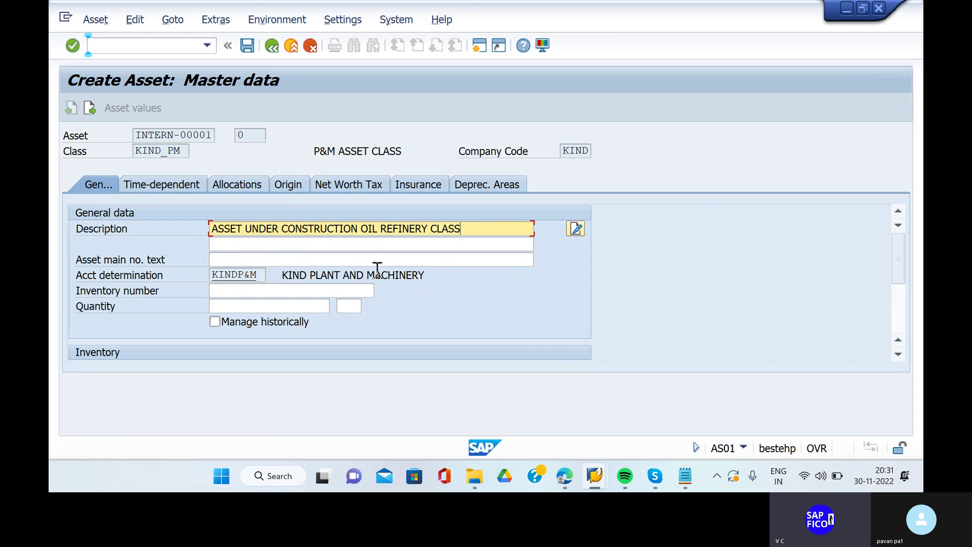
type("ES")
key("BackSpace")
key("BackSpace")
key("BackSpace")
key("BackSpace")
key("BackSpace")
key("BackSpace")
key("BackSpace")
key("BackSpace")
key("BackSpace")
key("BackSpace")
key("BackSpace")
key("BackSpace")
key("BackSpace")
key("BackSpace")
key("BackSpace")
key("BackSpace")
key("BackSpace")
key("BackSpace")
key("BackSpace")
key("BackSpace")
key("BackSpace")
key("BackSpace")
key("BackSpace")
key("BackSpace")
key("BackSpace")
key("BackSpace")
key("BackSpace")
key("BackSpace")
key("BackSpace")
key("BackSpace")
key("BackSpace")
key("BackSpace")
key("BackSpace")
key("BackSpace")
key("BackSpace")
key("BackSpace")
key("BackSpace")
key("BackSpace")
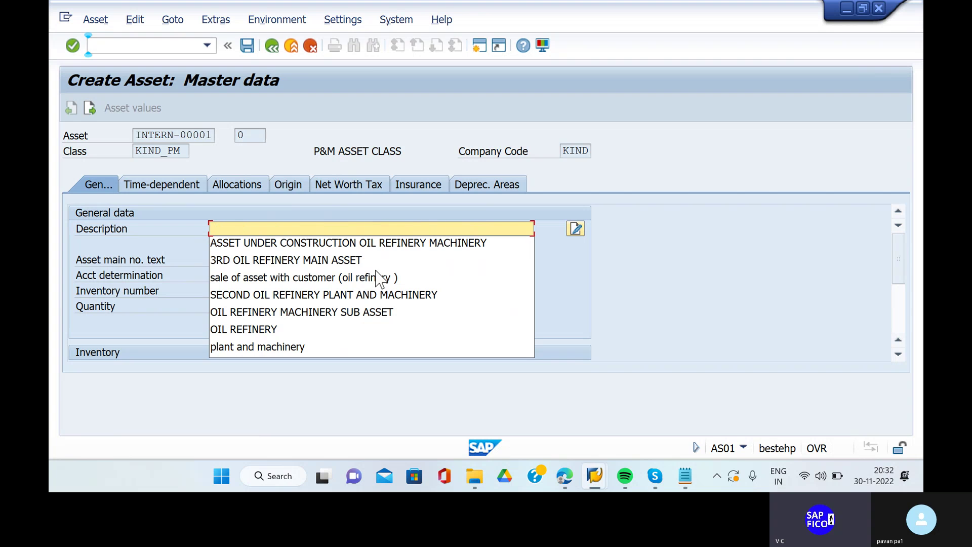
left_click(372, 229)
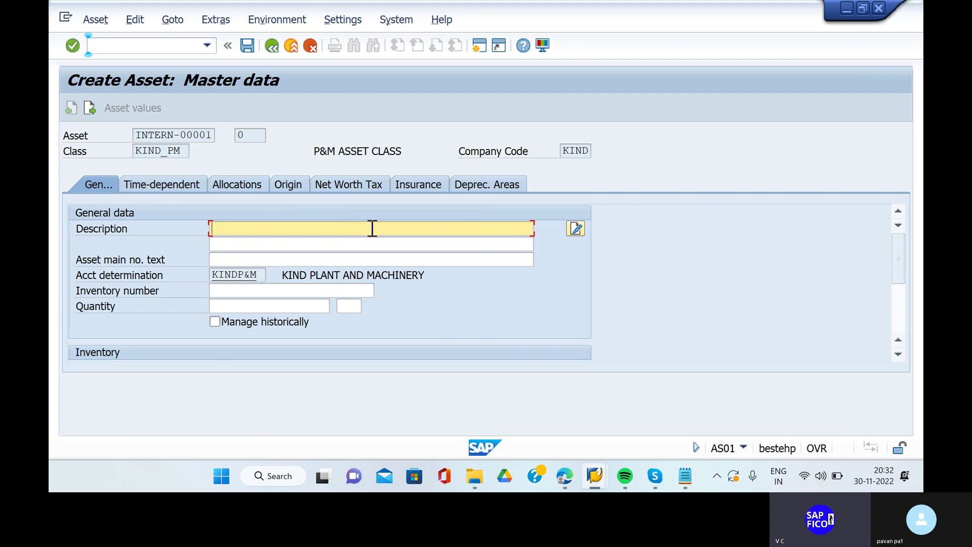
type("OK")
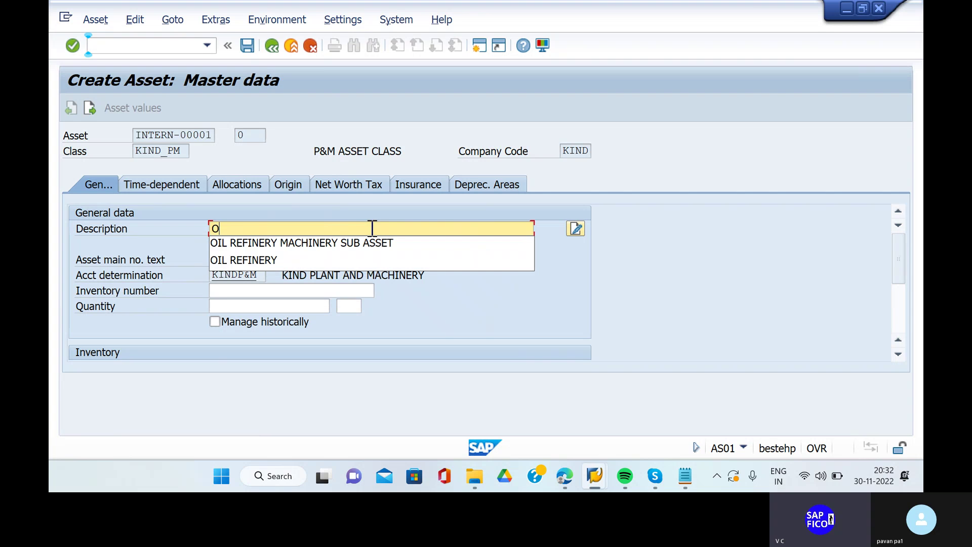
key("BackSpace")
key("BackSpace")
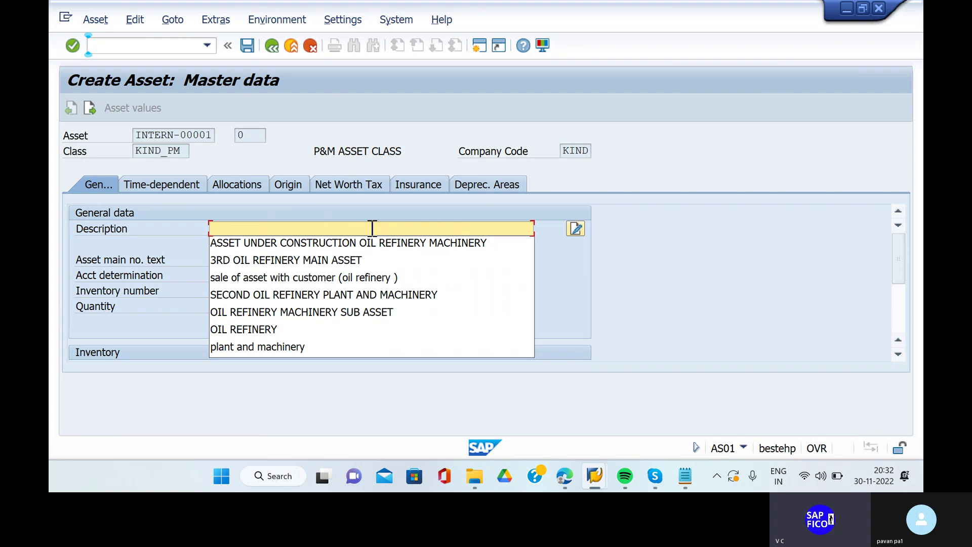
key("Escape")
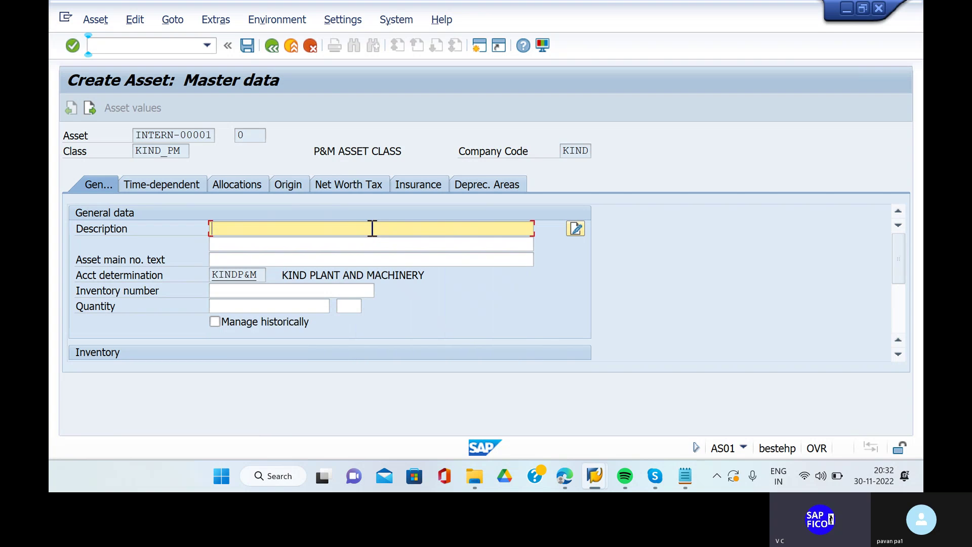
Enter "FOURTH OIL MACHINERY AUC MAIN ASSET" as the asset's description and reuse it as the asset main number text.
type("FOURTH OIL MACHIEN")
key("BackSpace")
key("BackSpace")
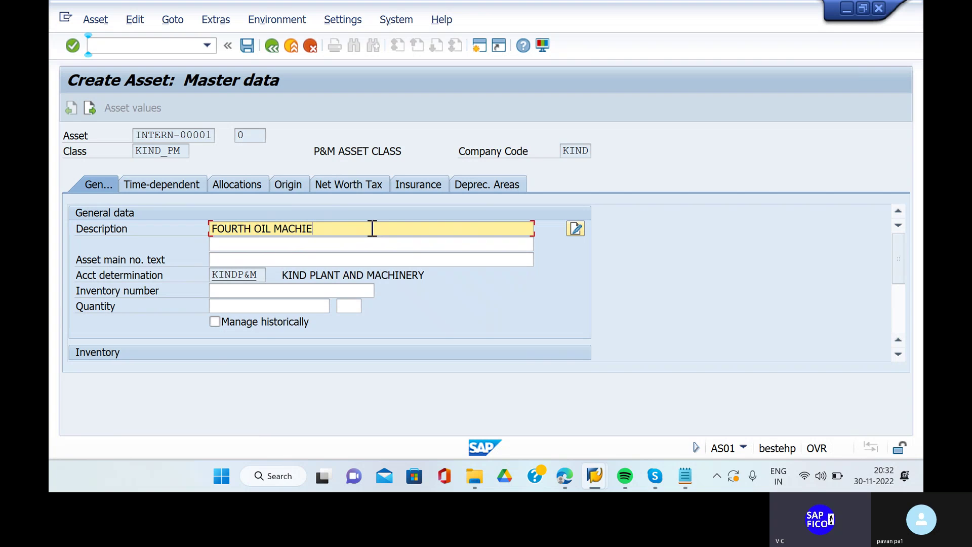
type("NERY AUC MAIN ASSET")
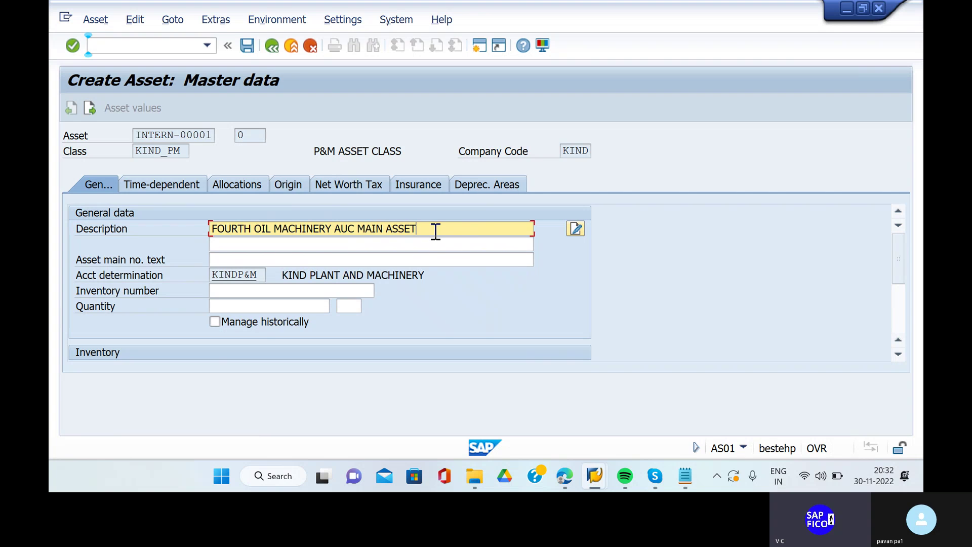
left_click_drag(434, 230, 211, 258)
key("ctrl+c")
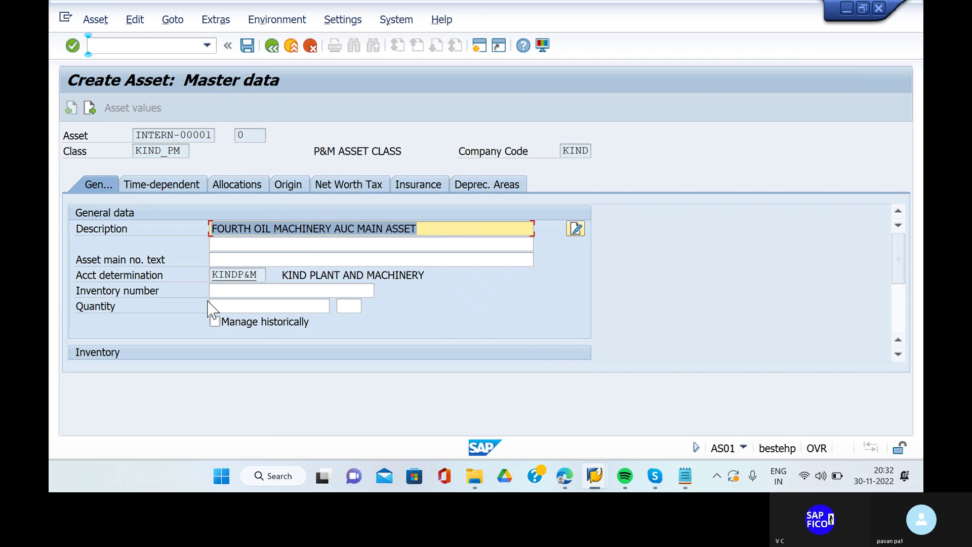
left_click(181, 307)
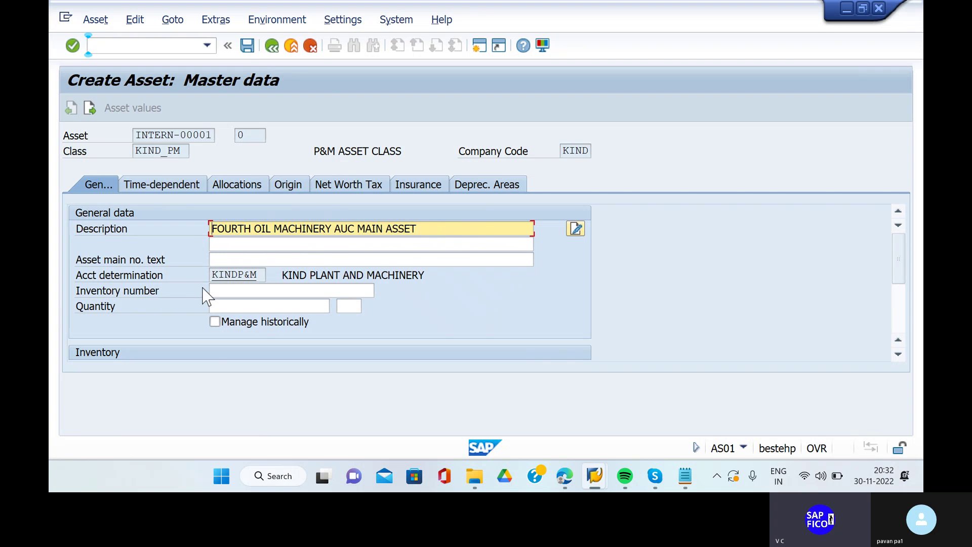
left_click(243, 260)
key("ctrl+v")
Set the asset's capitalization date to 10.11.2022 in the posting information.
scroll(363, 324, "down", 3)
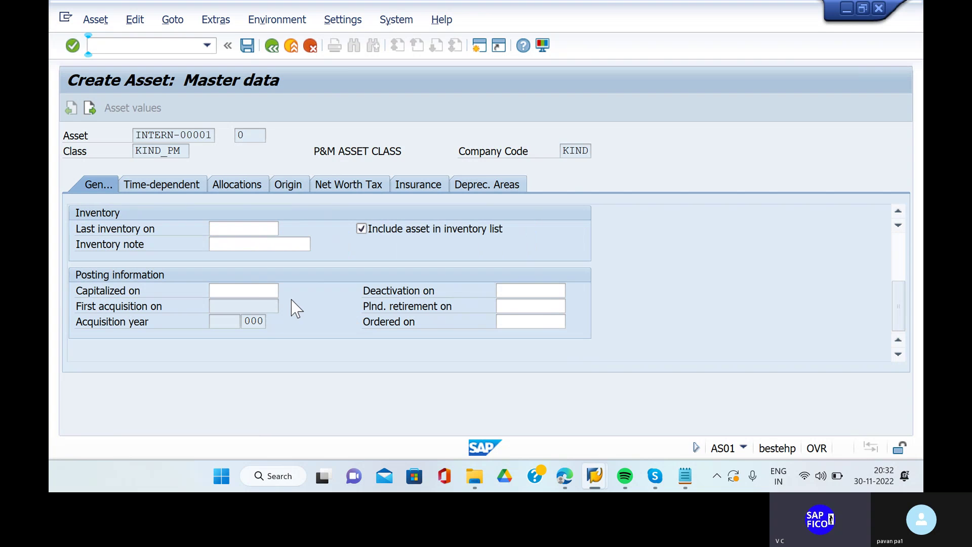
left_click(261, 291)
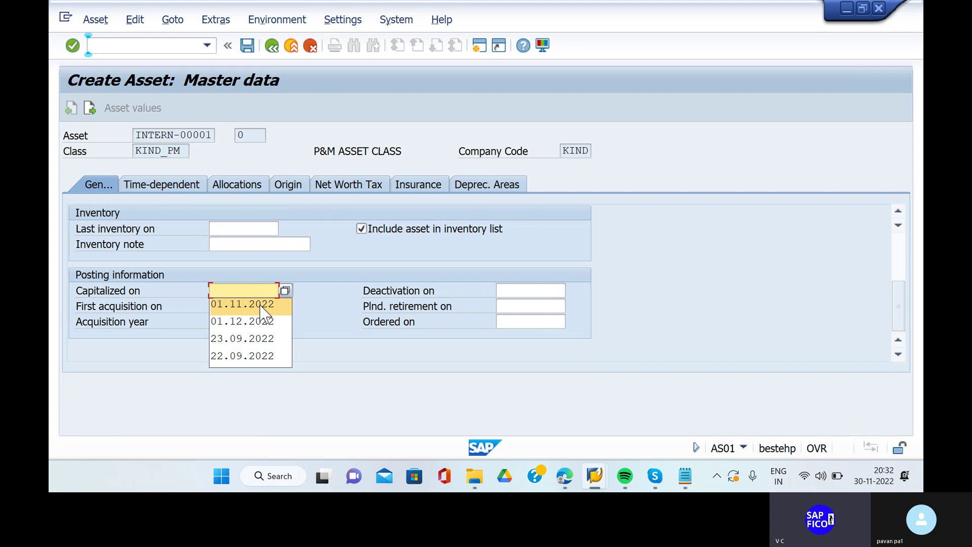
left_click(261, 304)
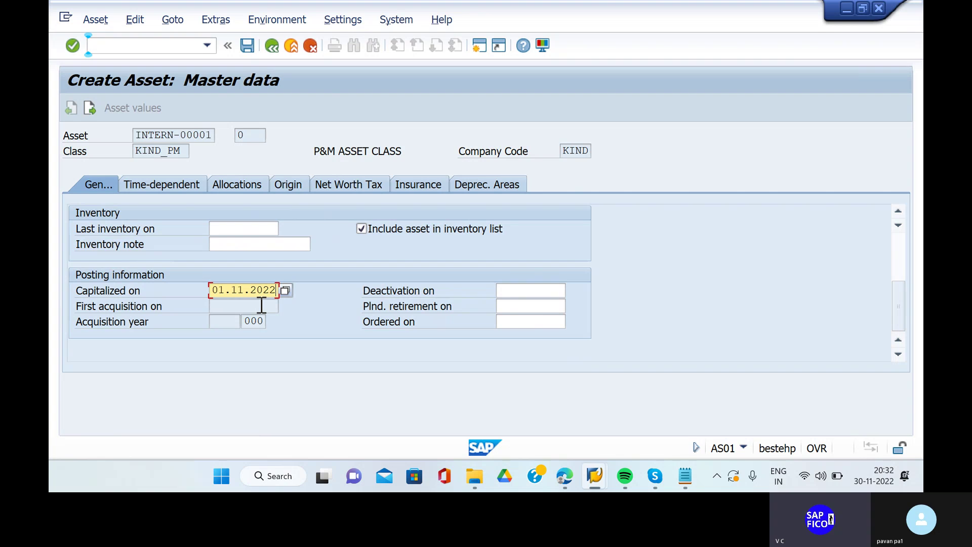
key("BackSpace")
key("BackSpace")
key("BackSpace")
key("BackSpace")
key("BackSpace")
key("BackSpace")
key("BackSpace")
key("BackSpace")
key("BackSpace")
key("BackSpace")
type("10.11.2022")
key("Return")
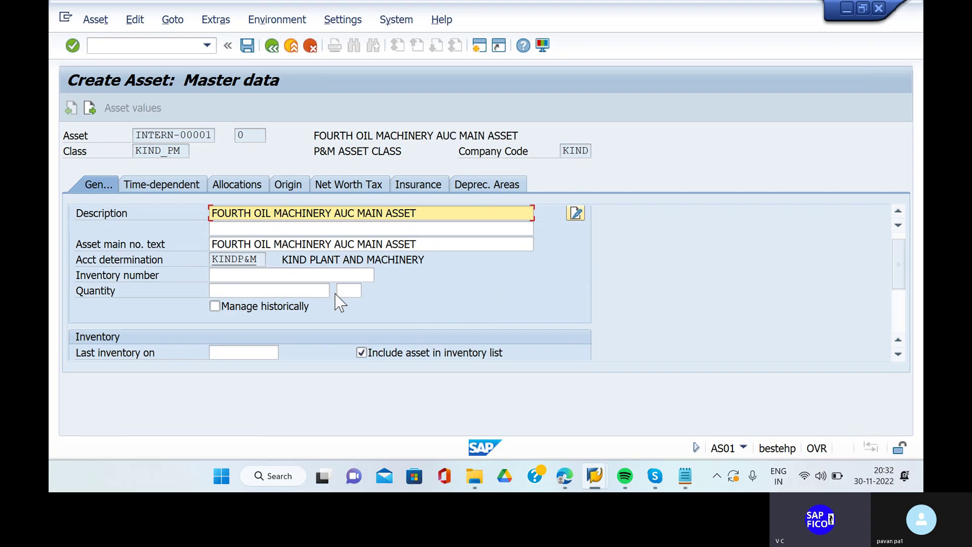
Assign depreciation key P01 (SLM PLANT & MACHIN 15%) to the asset's book depreciation area.
scroll(408, 315, "down", 5)
scroll(408, 315, "up", 5)
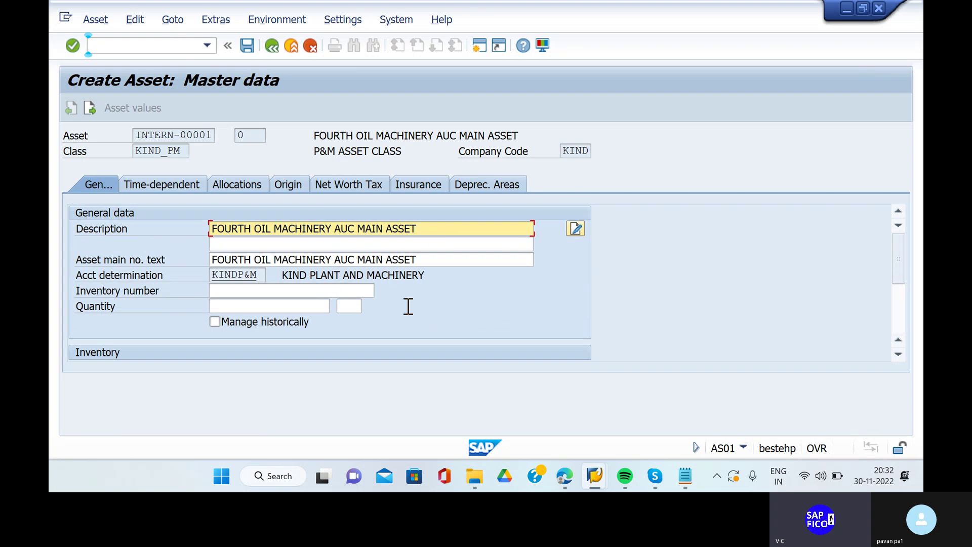
left_click(515, 192)
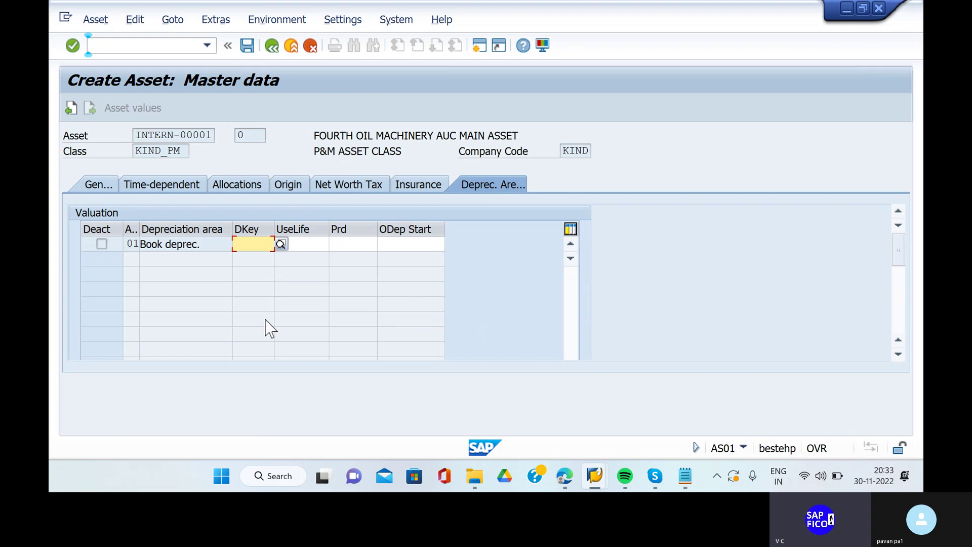
left_click(281, 260)
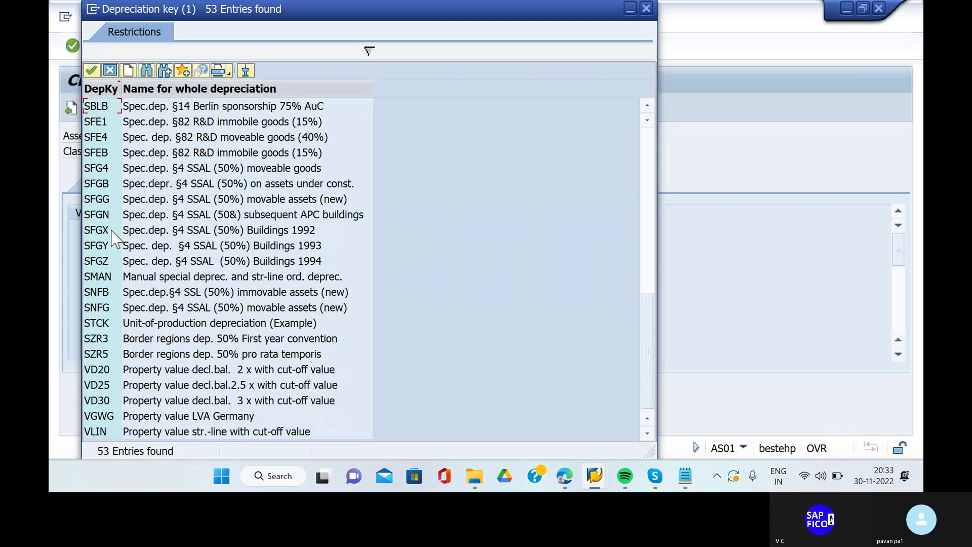
scroll(118, 236, "up", 6)
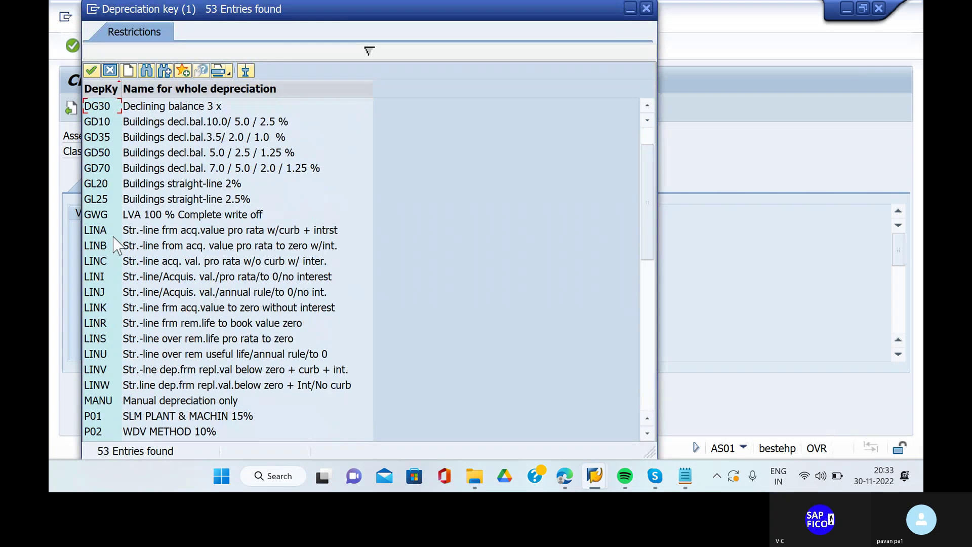
left_click(147, 416)
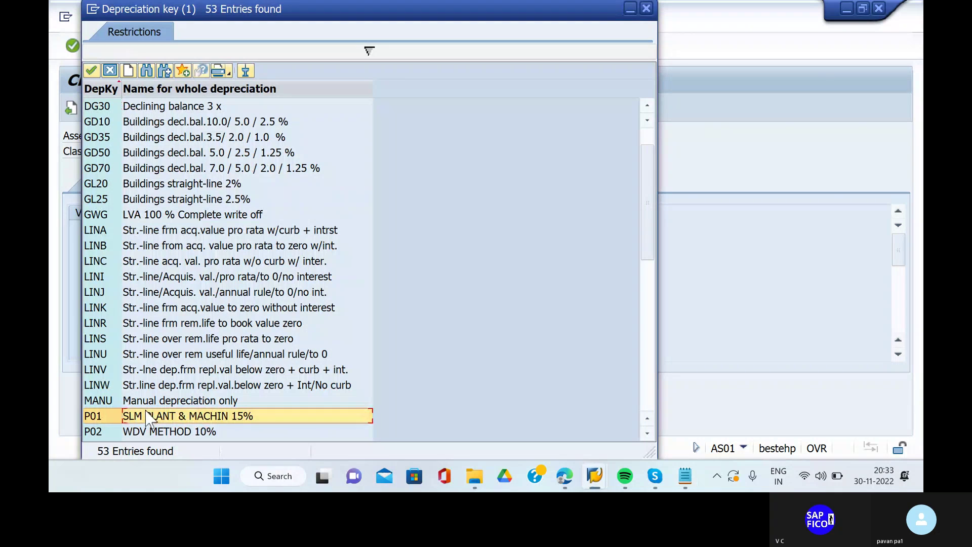
left_click(91, 70)
Set the book depreciation area's useful life to 4 years and save the new asset.
left_click(300, 245)
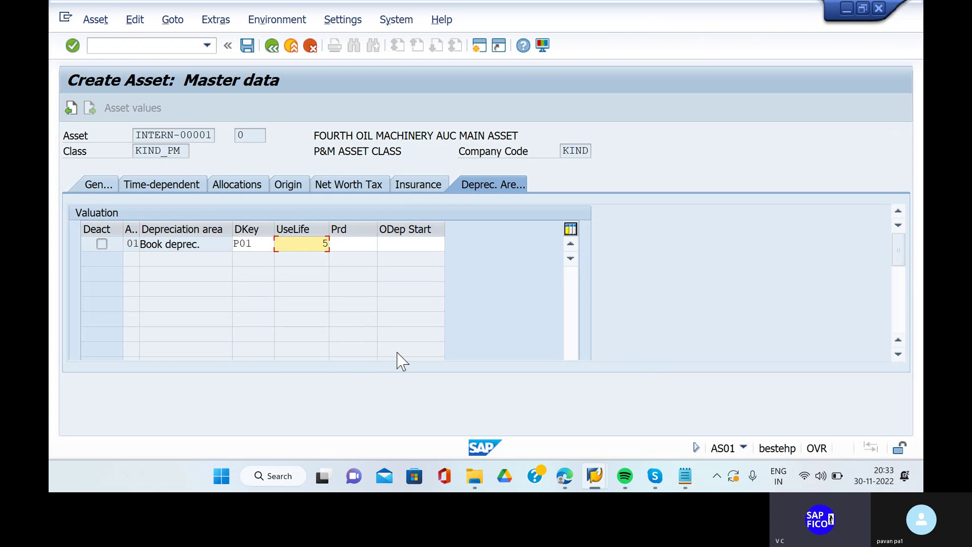
key("BackSpace")
type("4")
left_click(401, 361)
key("Return")
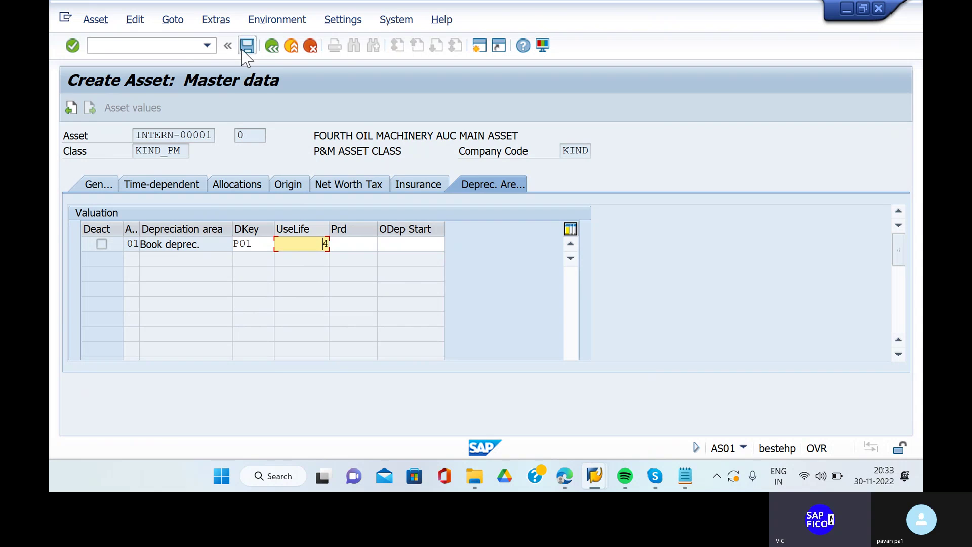
left_click(244, 49)
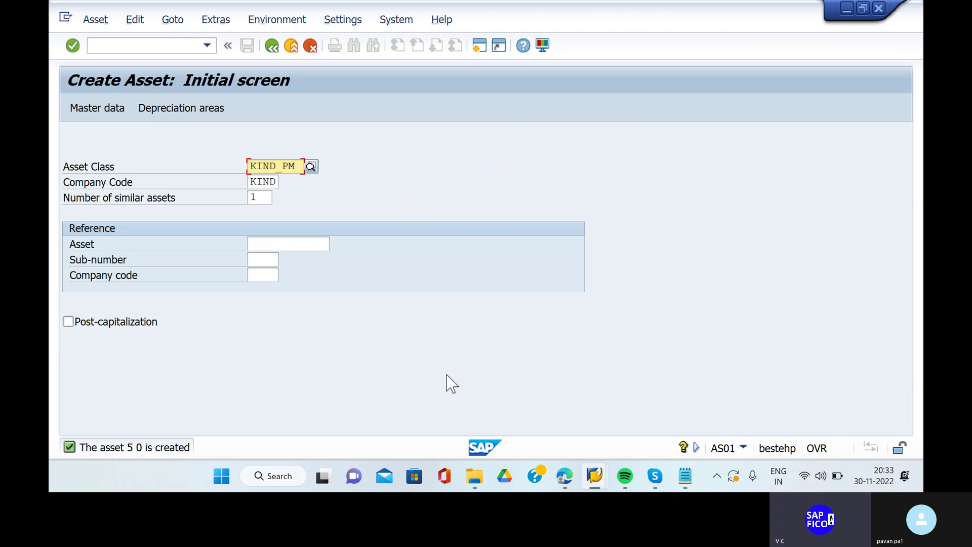
Switch to Notepad and append the main asset number "(5 0)" after AIAB in configuration step 5.
left_click(686, 479)
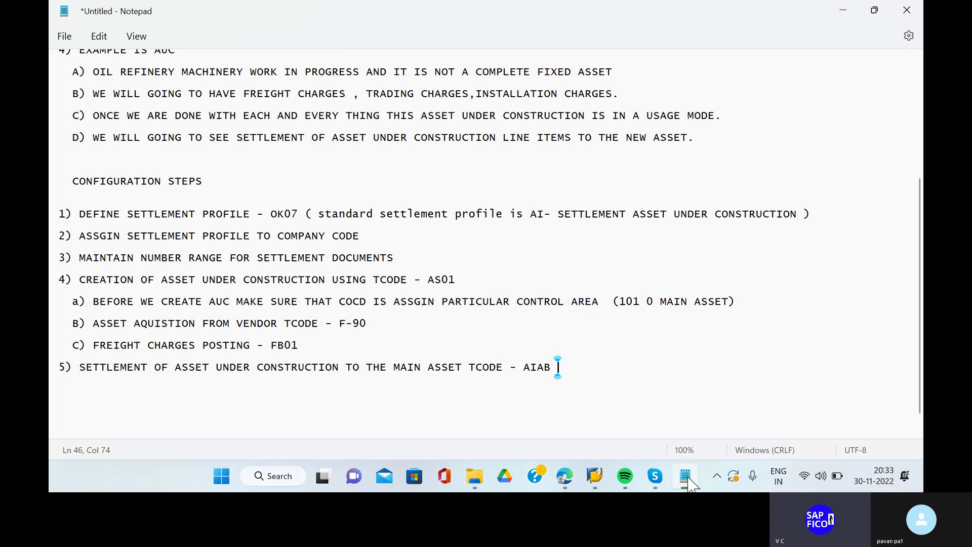
type("5")
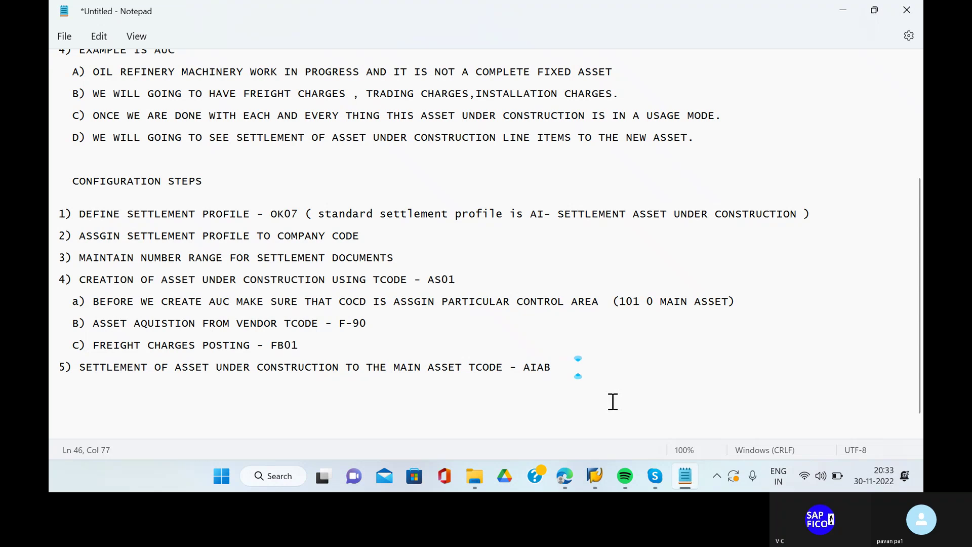
type(" 0")
key("Left")
key("Left")
key("Left")
type("(")
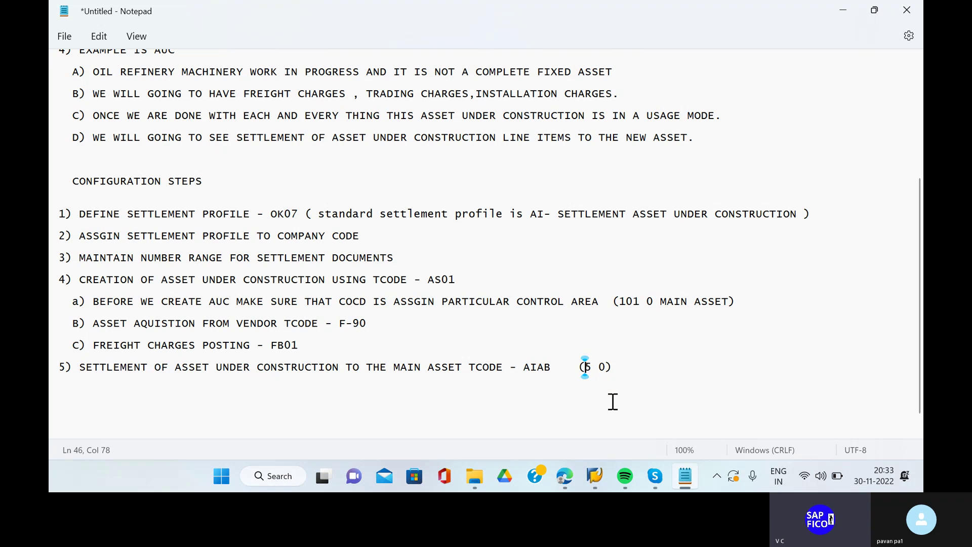
Switch back to SAP, start transaction AW01N and examine the new main asset's planned book depreciation values for 2022.
left_click(597, 480)
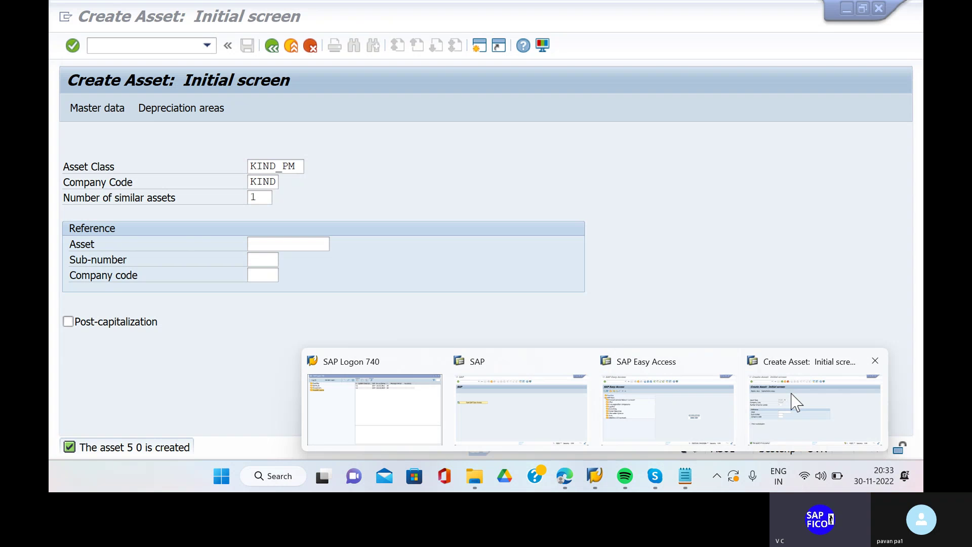
left_click(792, 397)
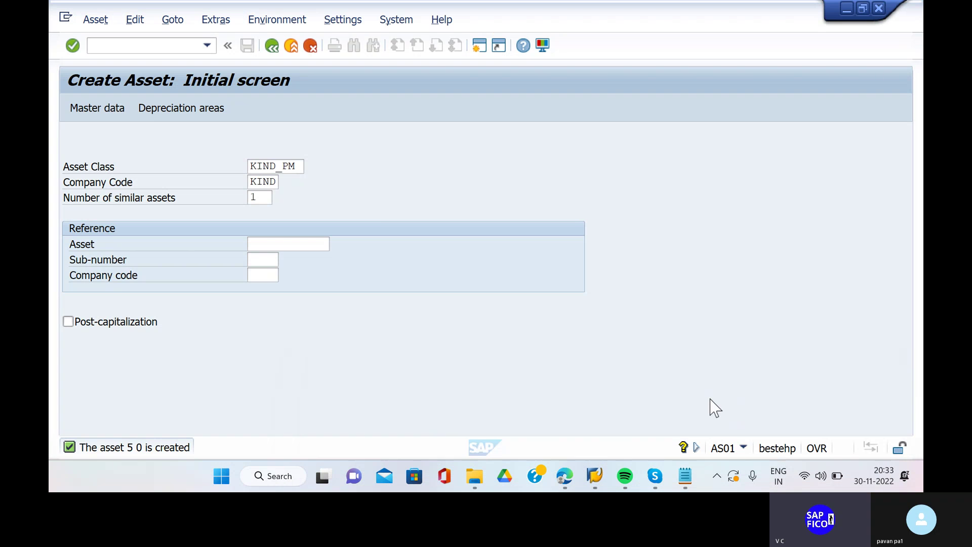
left_click(174, 48)
type("/n")
key("Return")
type("A")
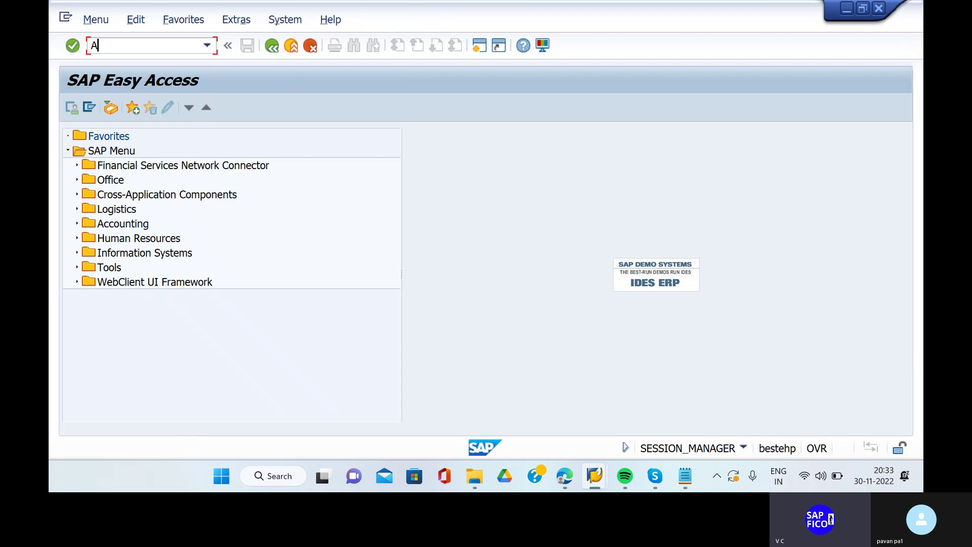
type("W01N")
key("Return")
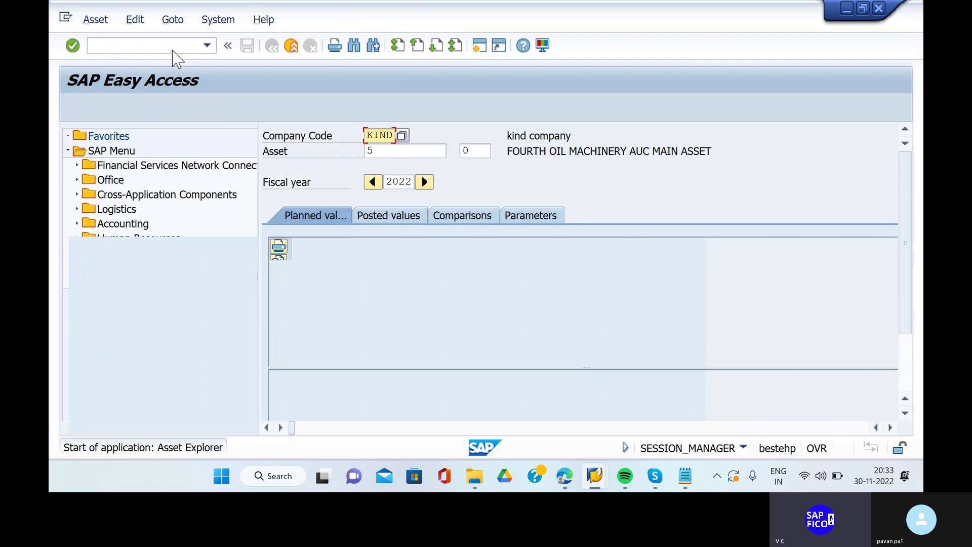
scroll(372, 321, "down", 2)
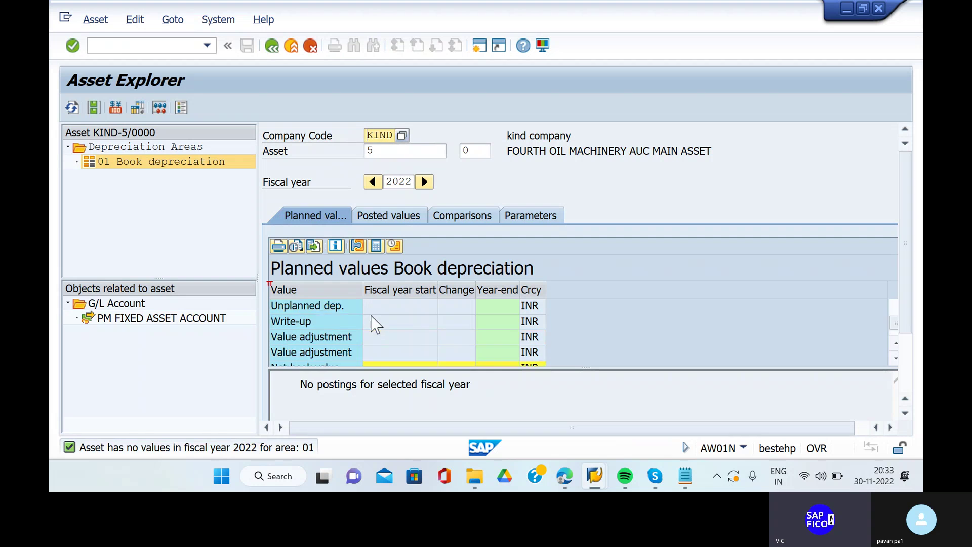
scroll(374, 322, "up", 2)
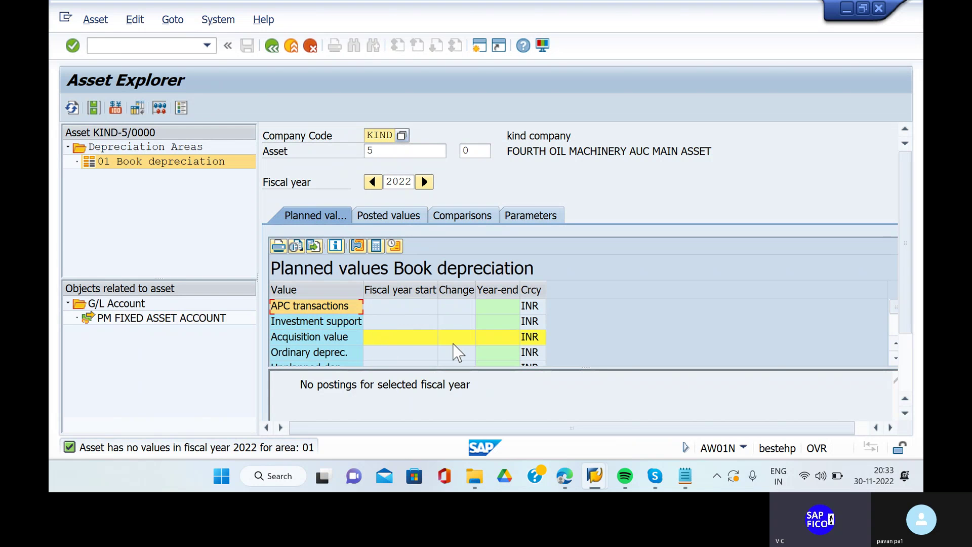
scroll(458, 352, "down", 2)
scroll(457, 352, "up", 2)
scroll(457, 352, "down", 2)
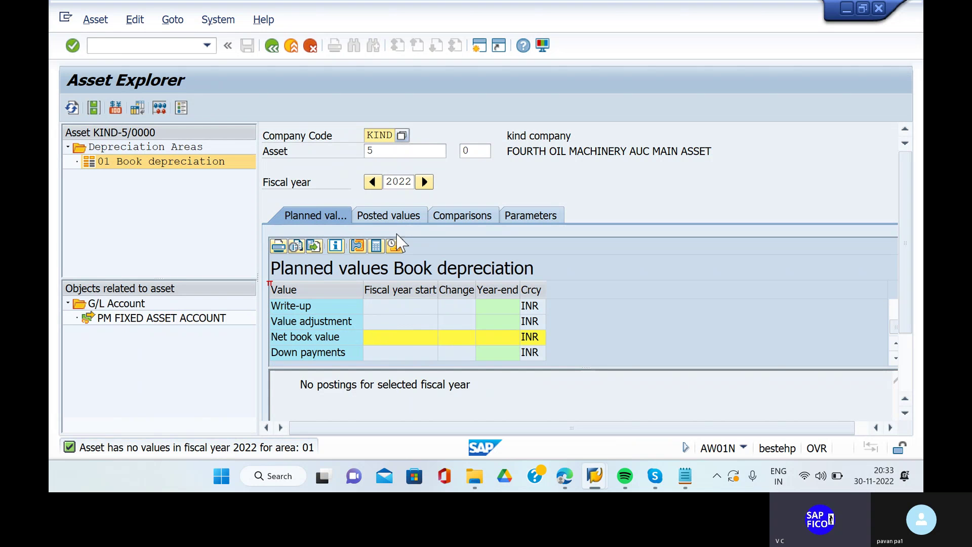
left_click(172, 51)
type("/N")
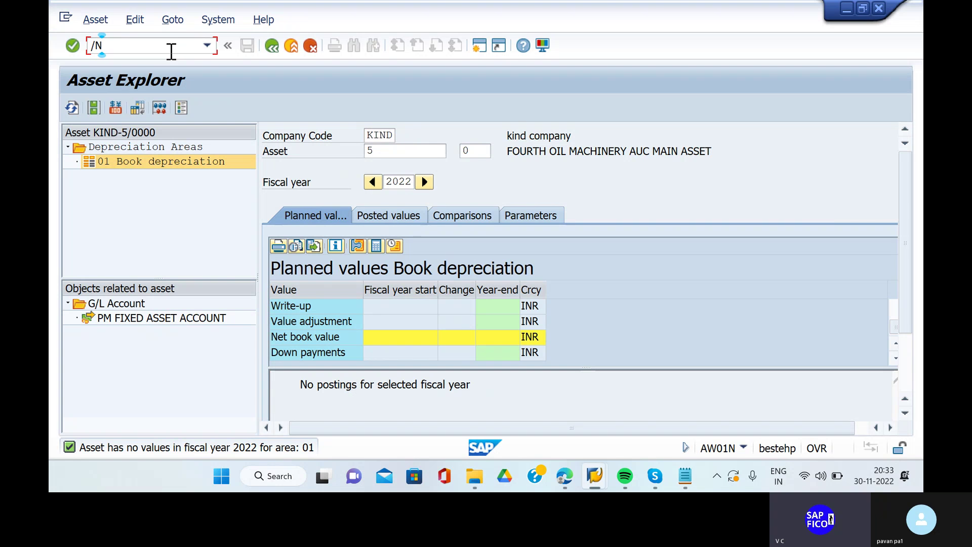
type("AIAB")
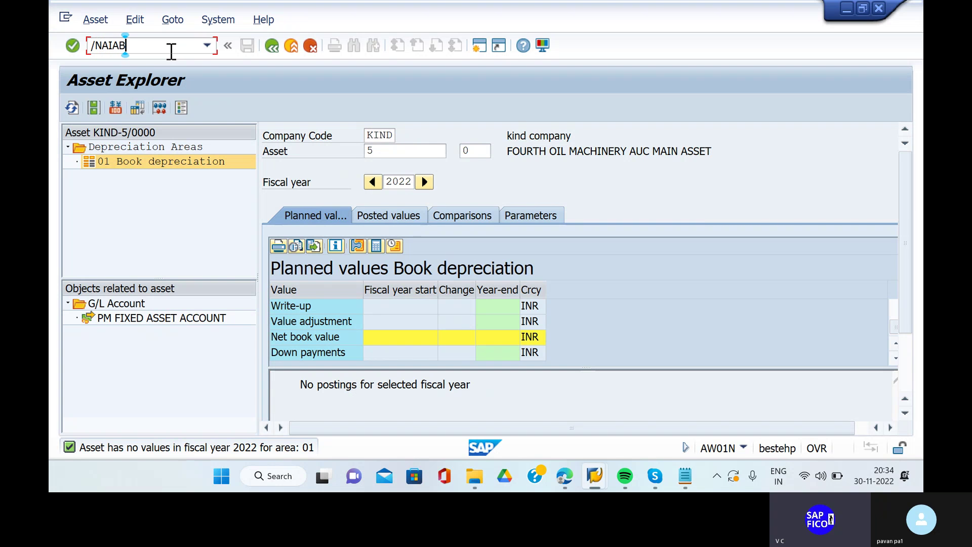
key("Return")
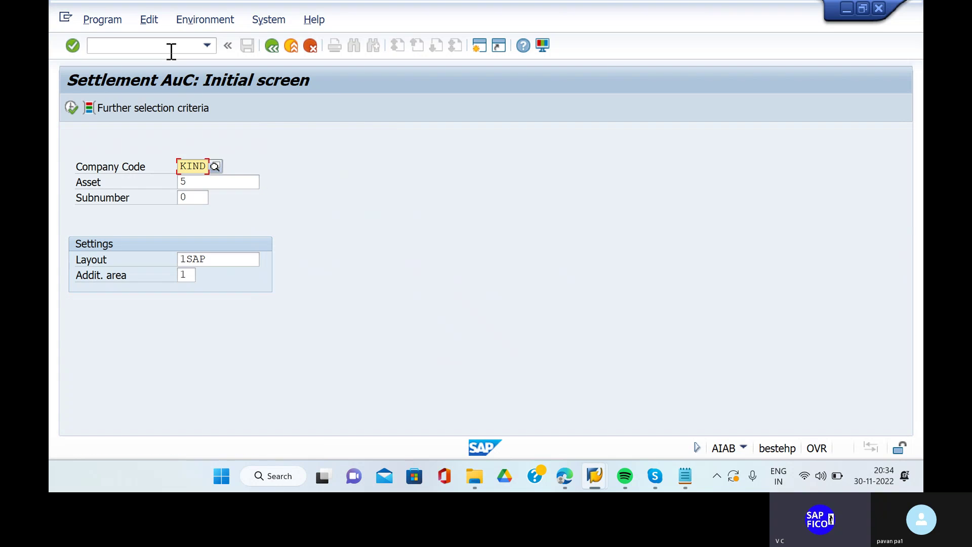
type("/N")
key("Return")
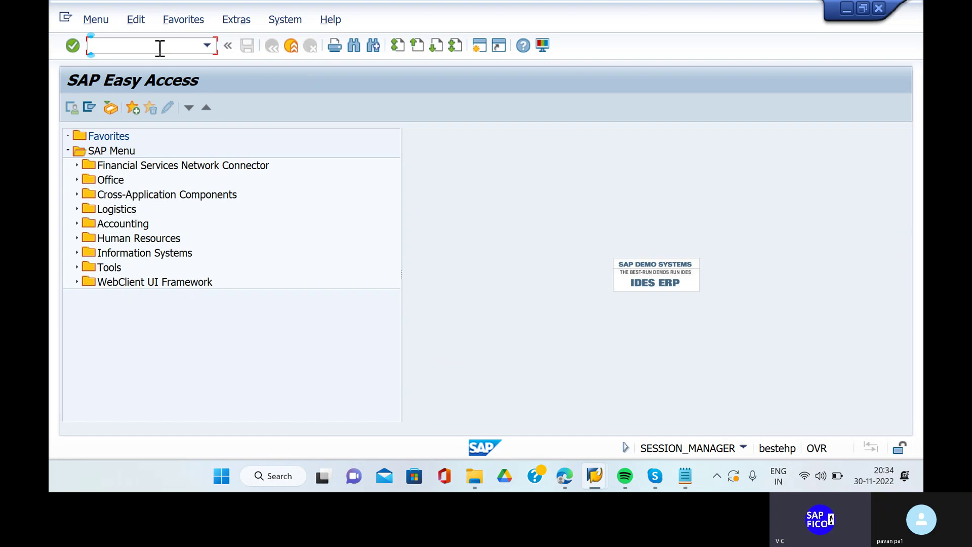
Start transaction AW01N and examine the planned book depreciation values of asset under construction 101 for 2022.
type("AW01N")
key("Return")
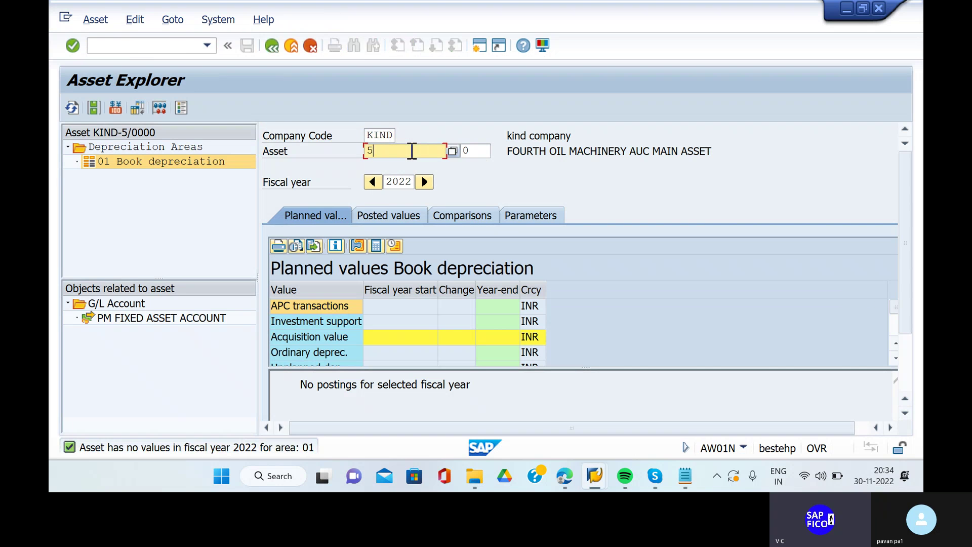
key("BackSpace")
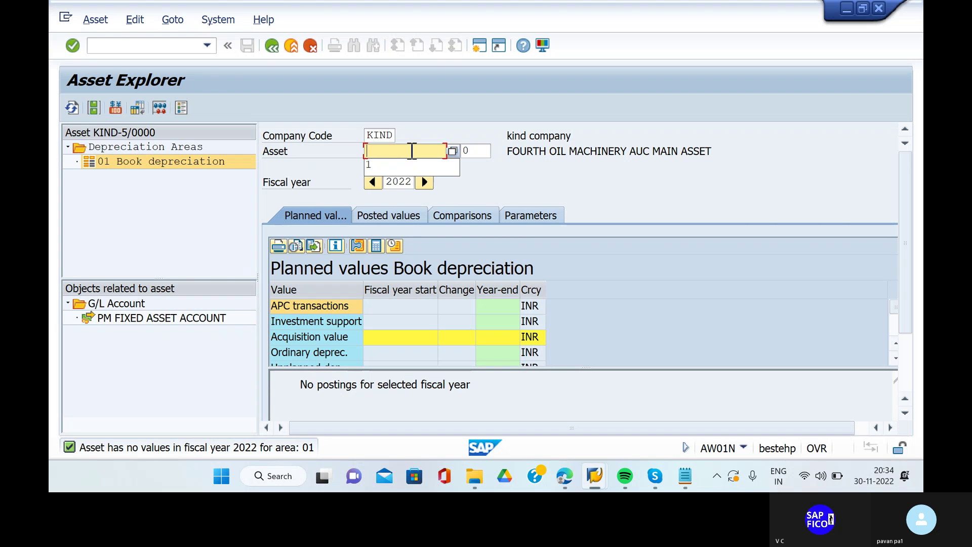
left_click(452, 150)
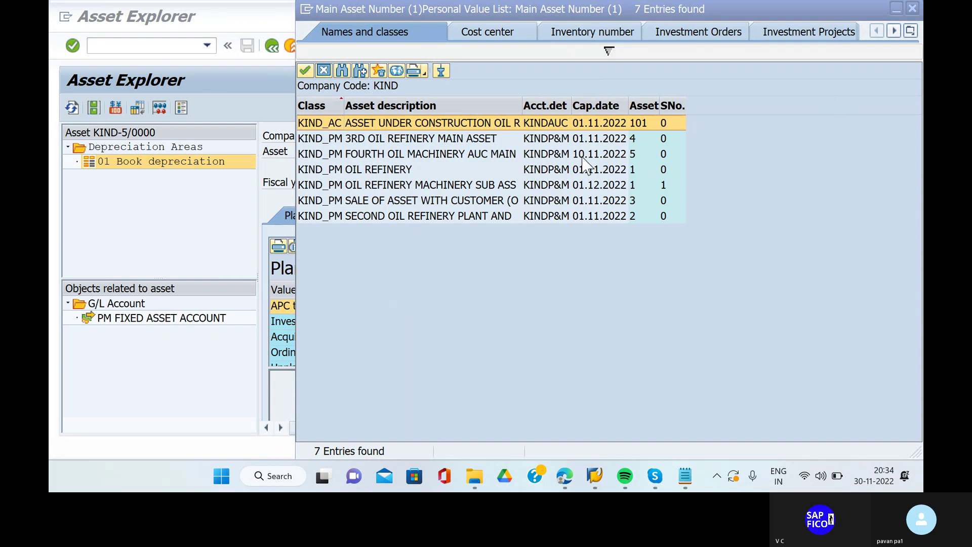
key("Down")
key("Down")
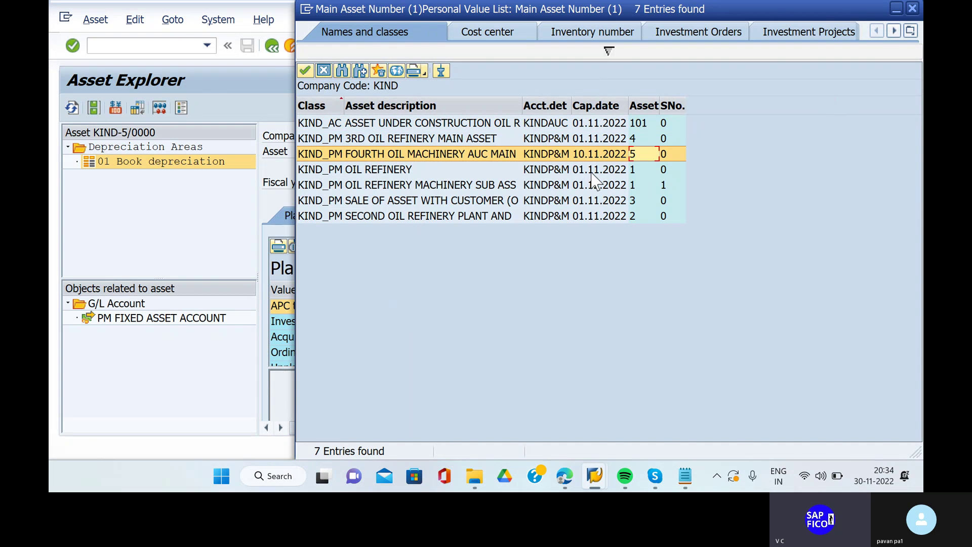
left_click(571, 173)
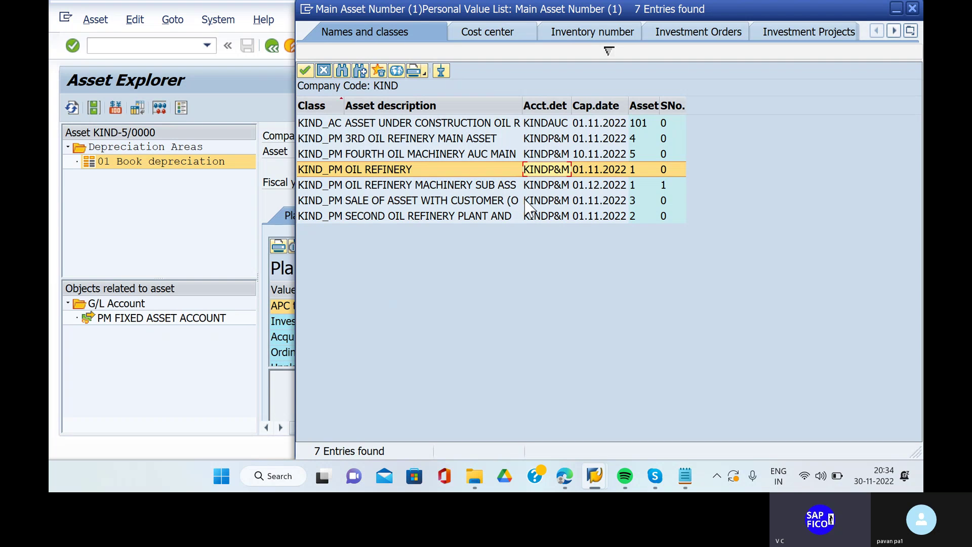
left_click(587, 124)
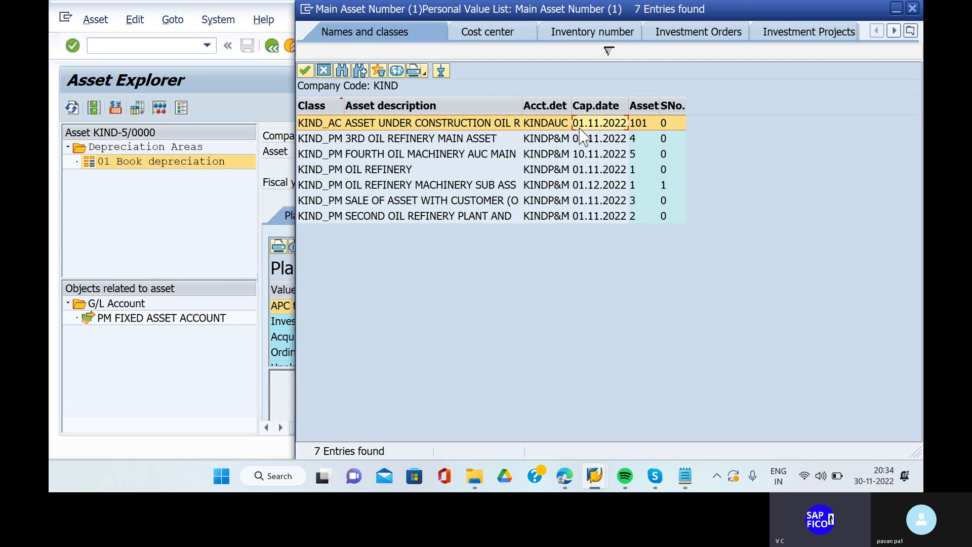
left_click(305, 71)
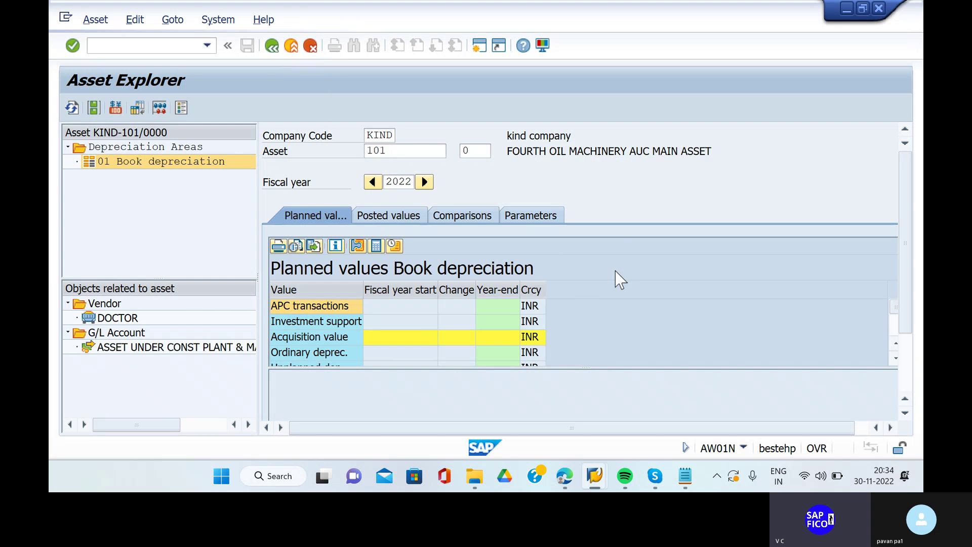
scroll(601, 313, "down", 3)
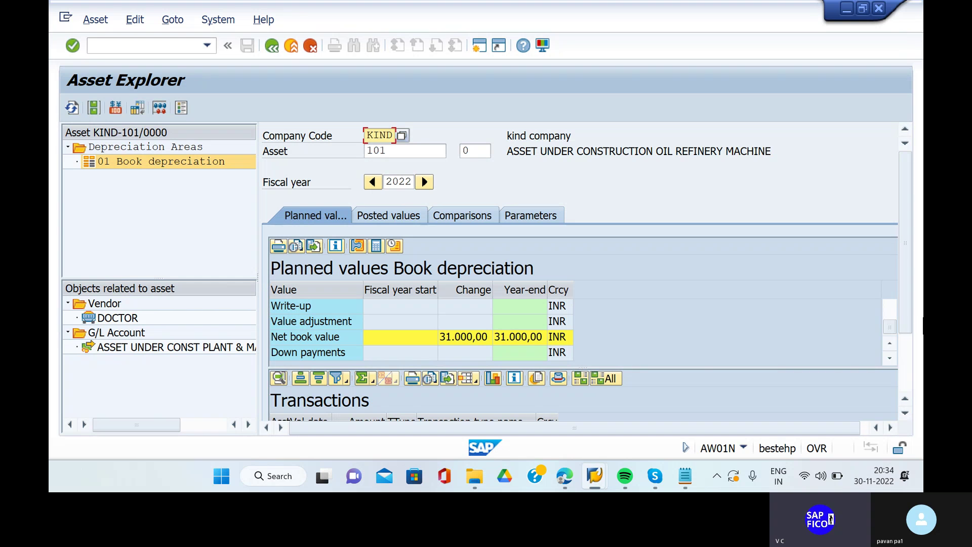
Examine the posted values and the posted/planned depreciation of asset under construction 101.
left_click(402, 219)
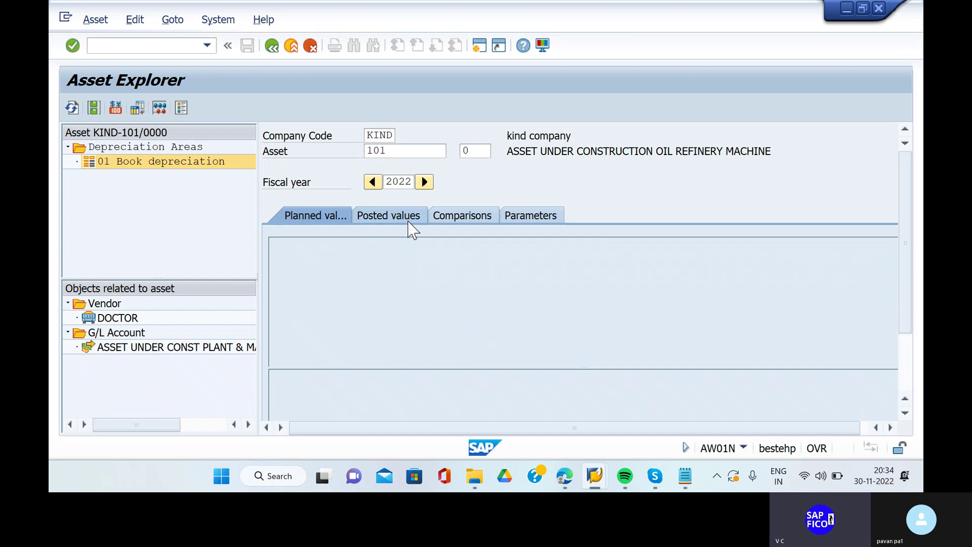
scroll(903, 374, "down", 3)
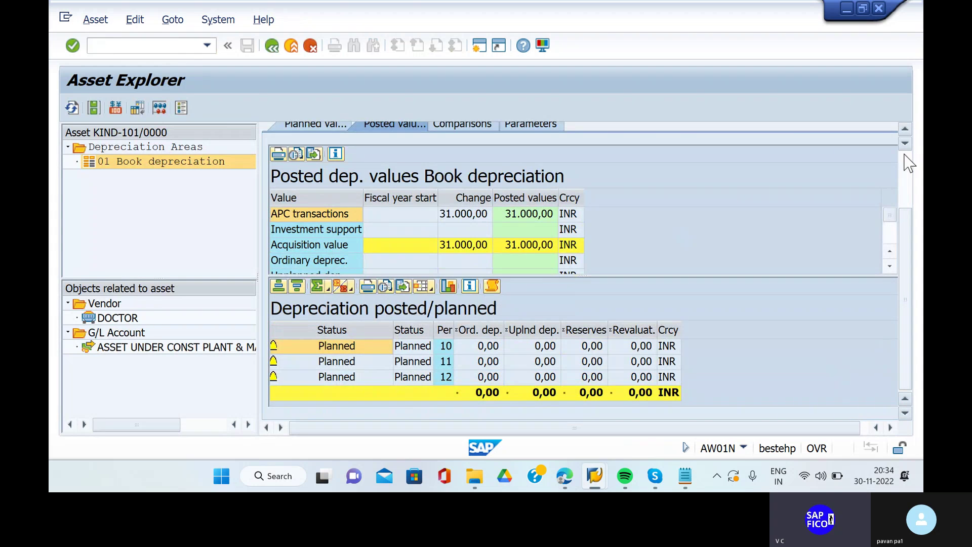
scroll(906, 162, "up", 3)
Display main asset 5 in company code KIND and examine its posted book depreciation values.
left_click(397, 150)
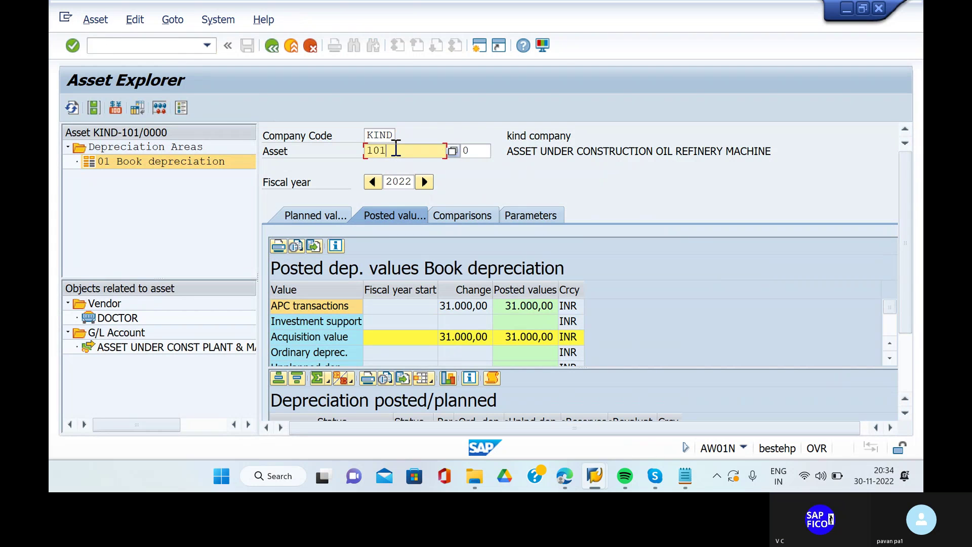
left_click(396, 150)
type("5")
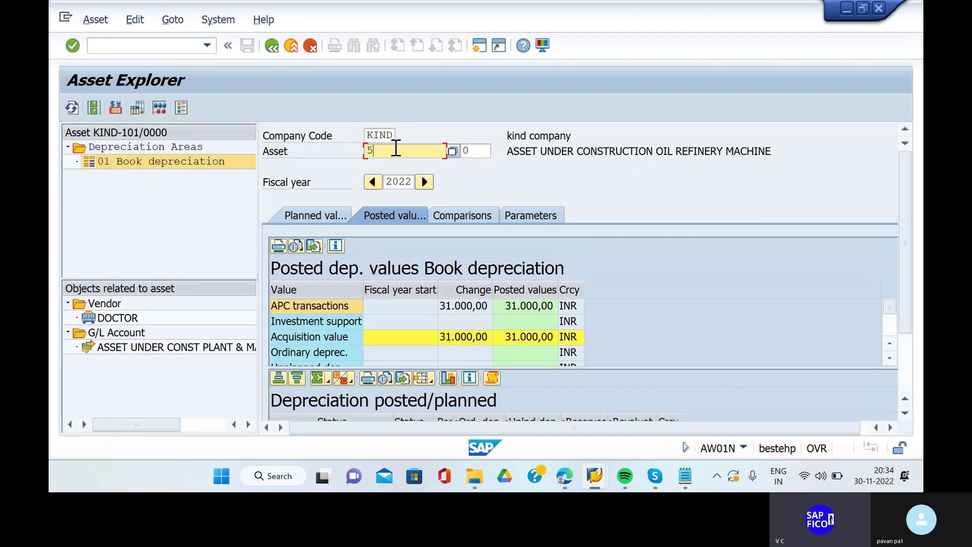
key("Return")
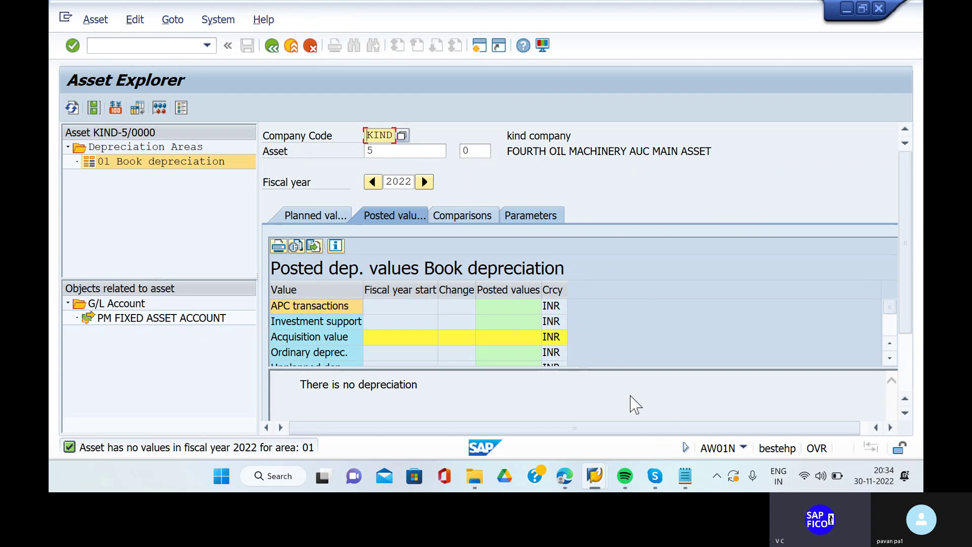
left_click(910, 380)
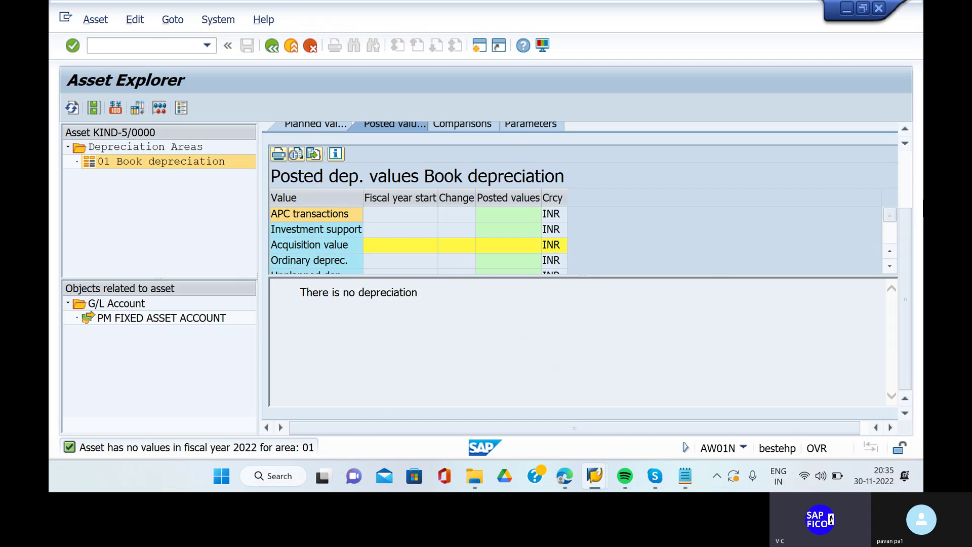
left_click(910, 175)
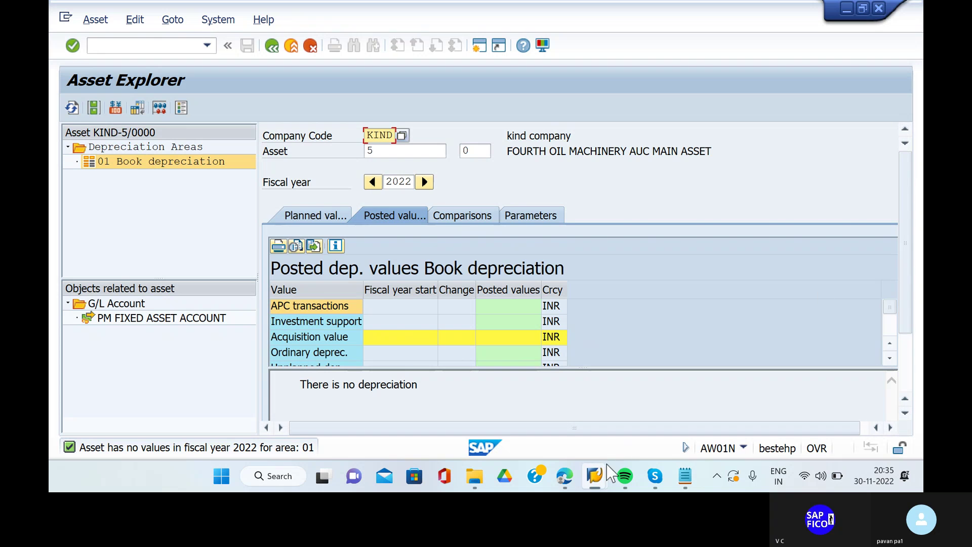
Check the settlement transaction code in the Notepad notes, return to SAP and start transaction AIAB.
left_click(685, 477)
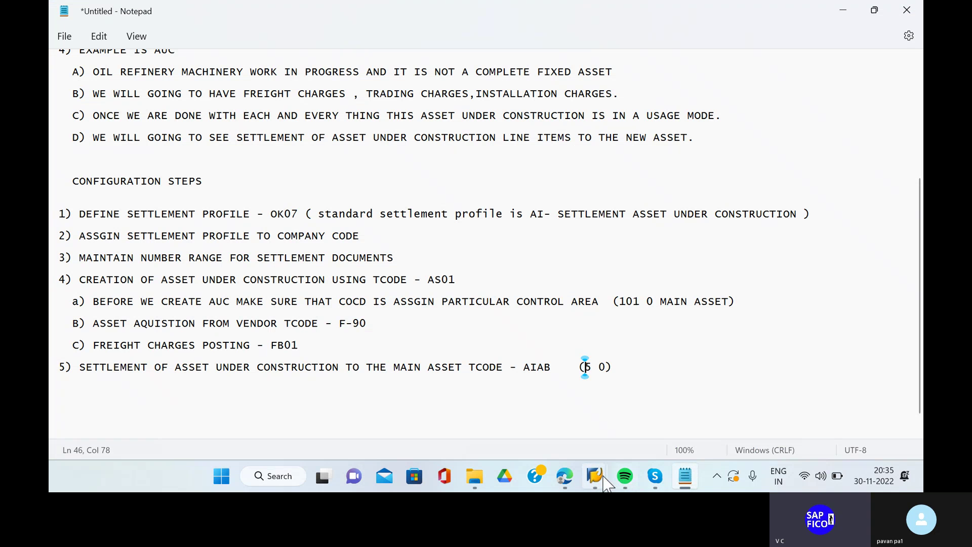
mouse_move(595, 479)
left_click(820, 401)
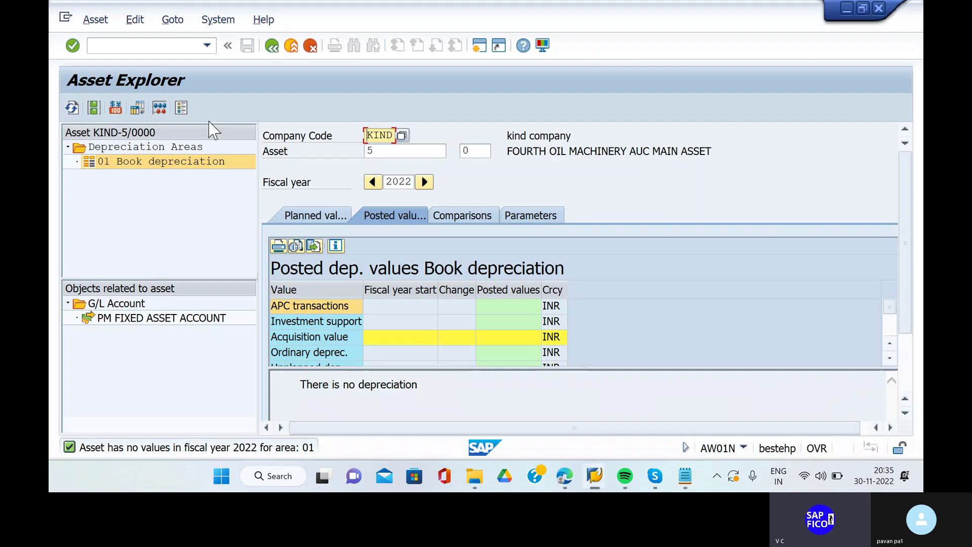
left_click(140, 47)
type("/NAIAB")
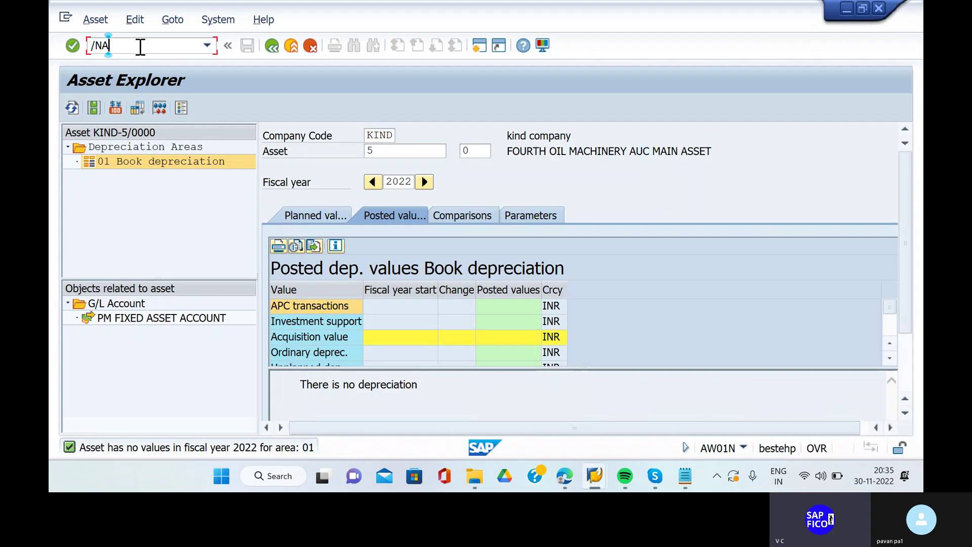
key("Return")
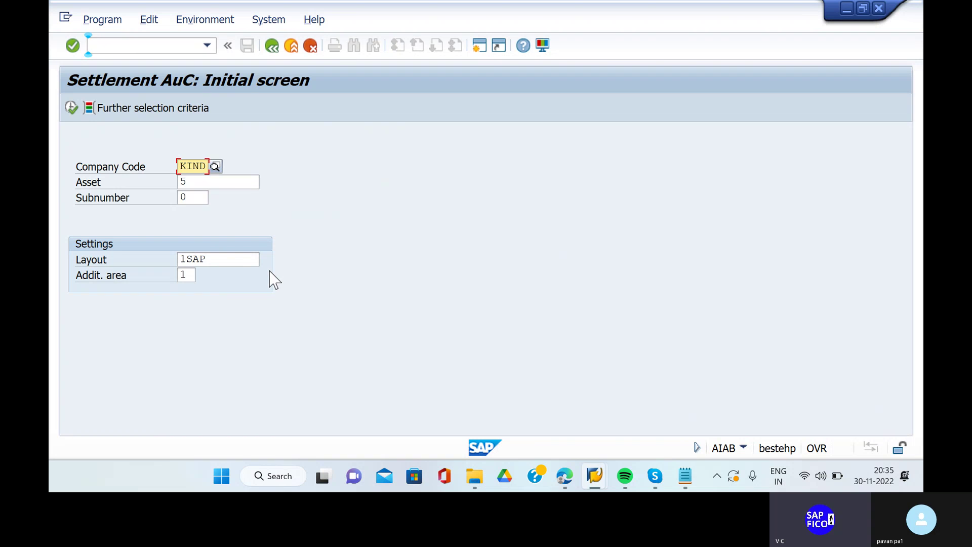
Choose asset under construction 101, subnumber 0, for settlement in company code KIND and open its line item list.
left_click(210, 181)
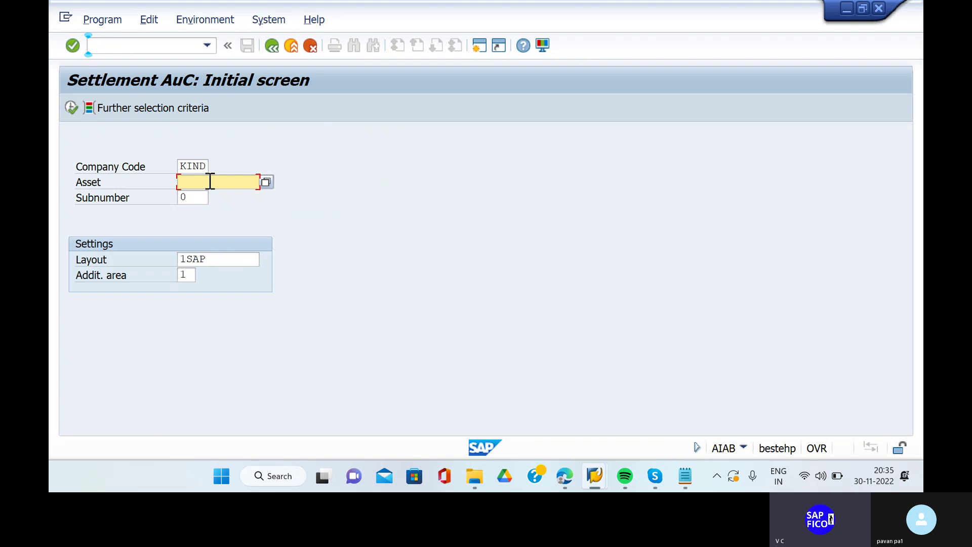
left_click(265, 184)
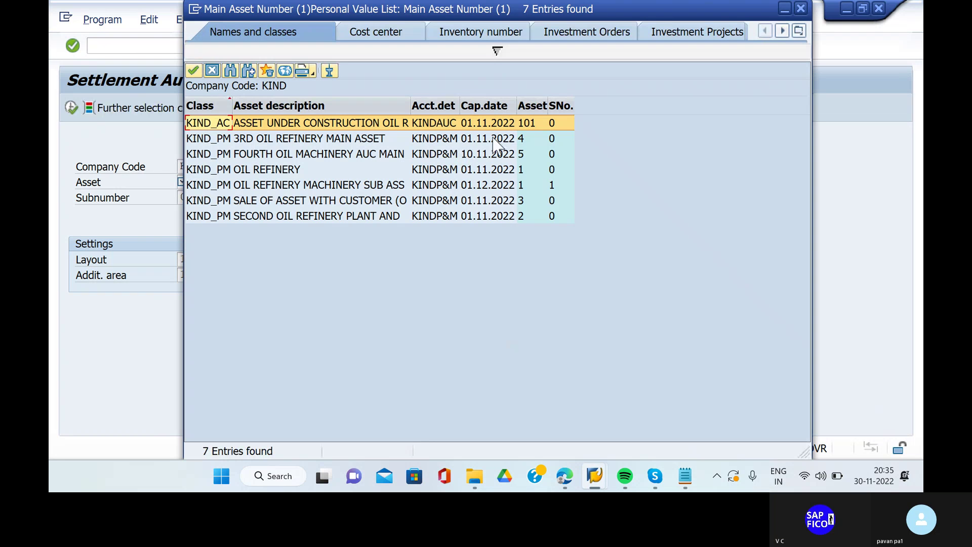
left_click(194, 71)
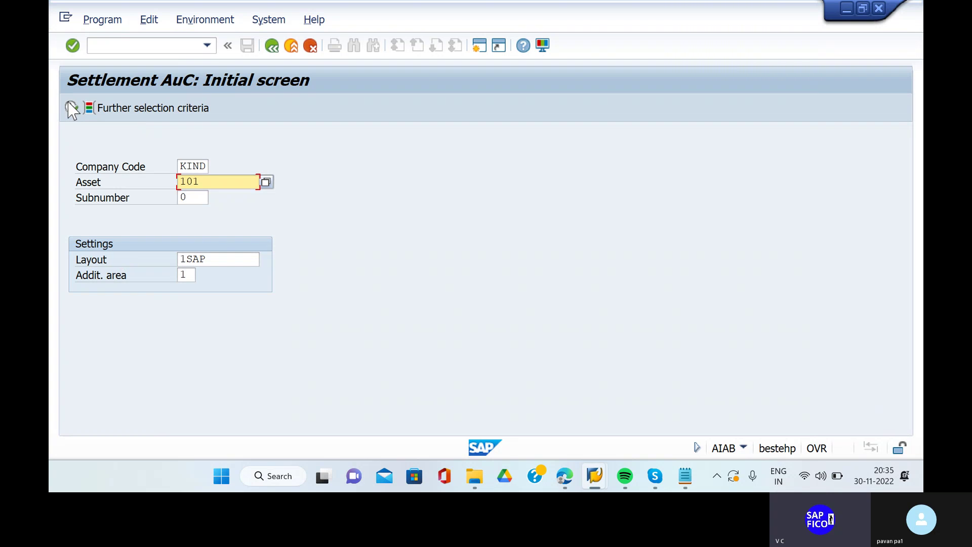
left_click(93, 153)
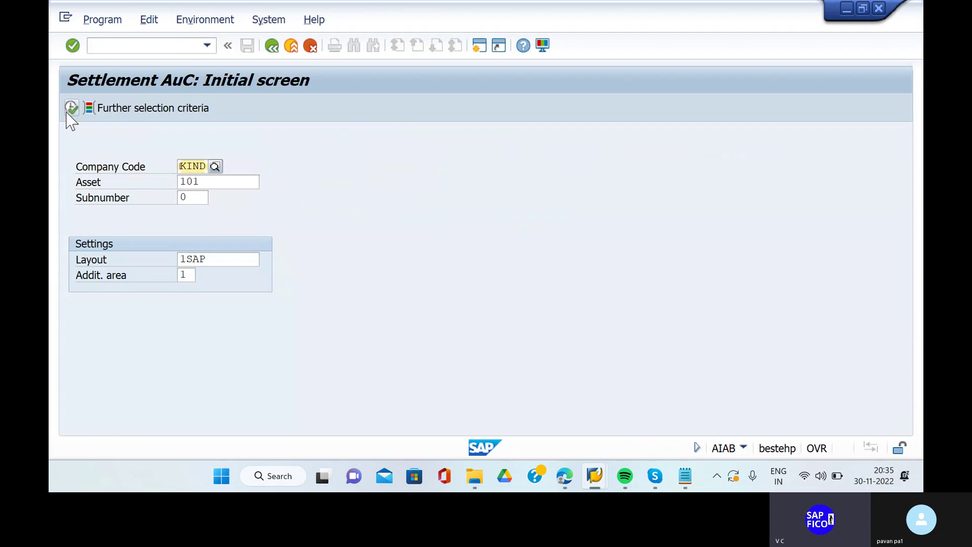
left_click(69, 109)
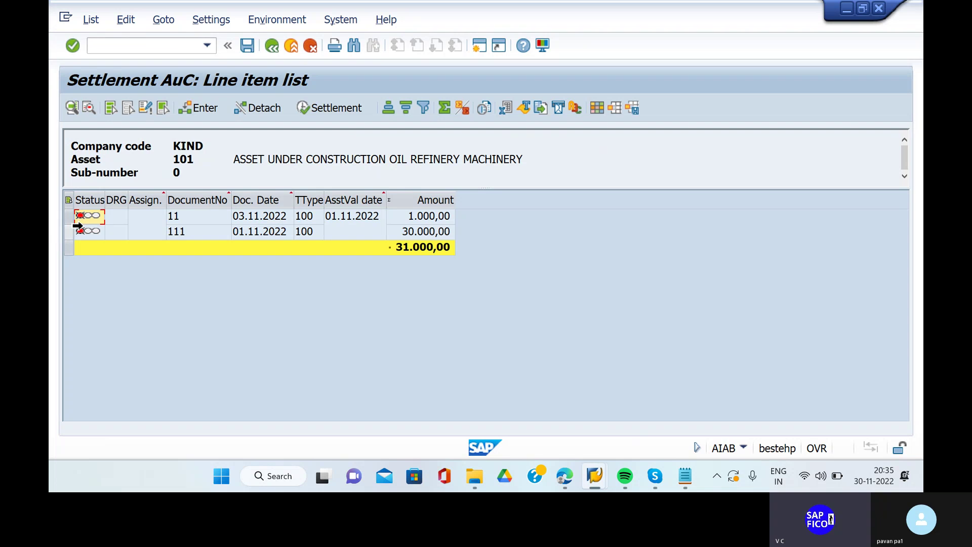
Select both settlement line items of asset 101 and clear the selection again.
left_click(69, 200)
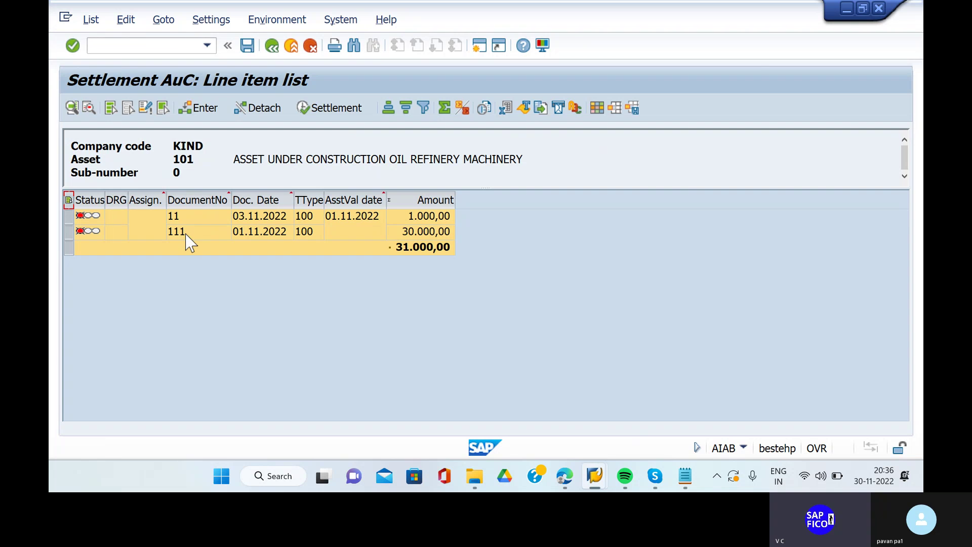
right_click(194, 223)
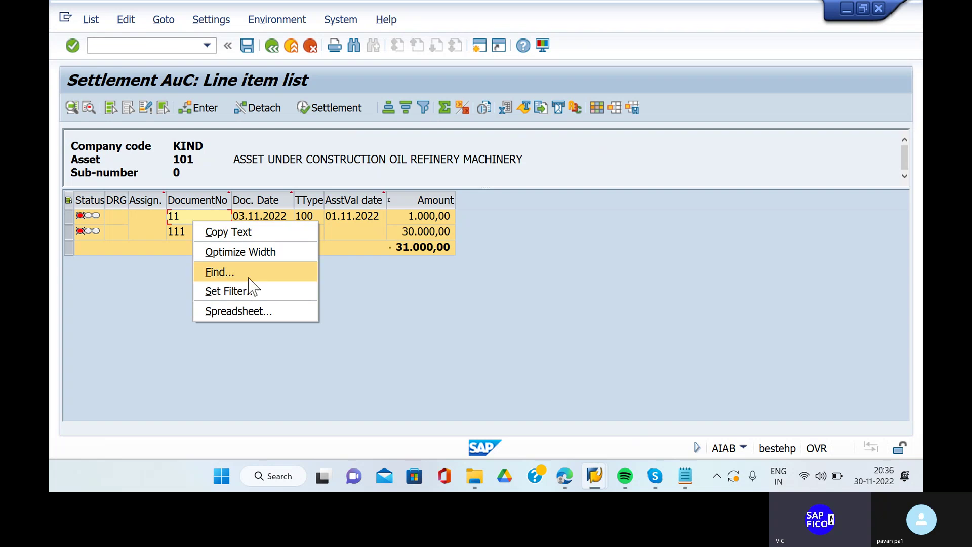
left_click(130, 28)
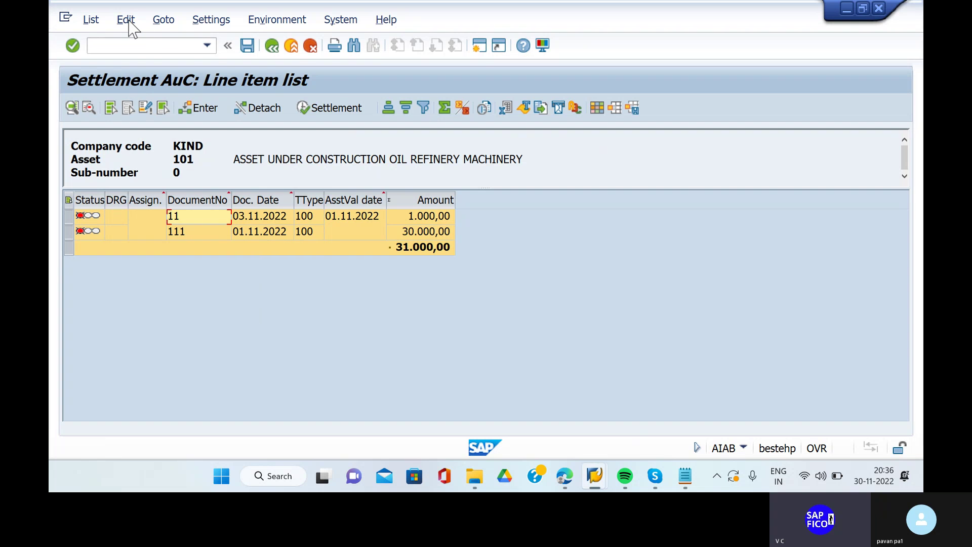
left_click(130, 28)
mouse_move(145, 41)
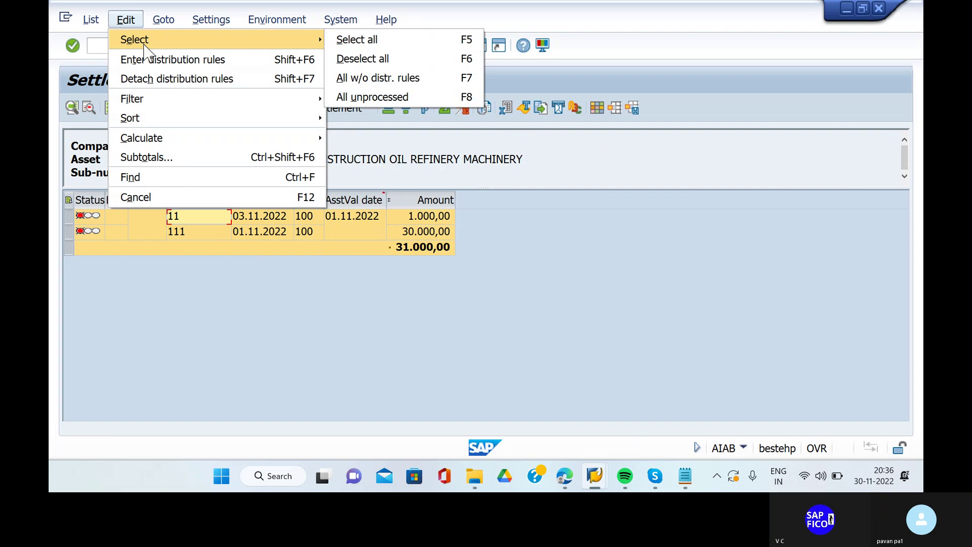
left_click(396, 61)
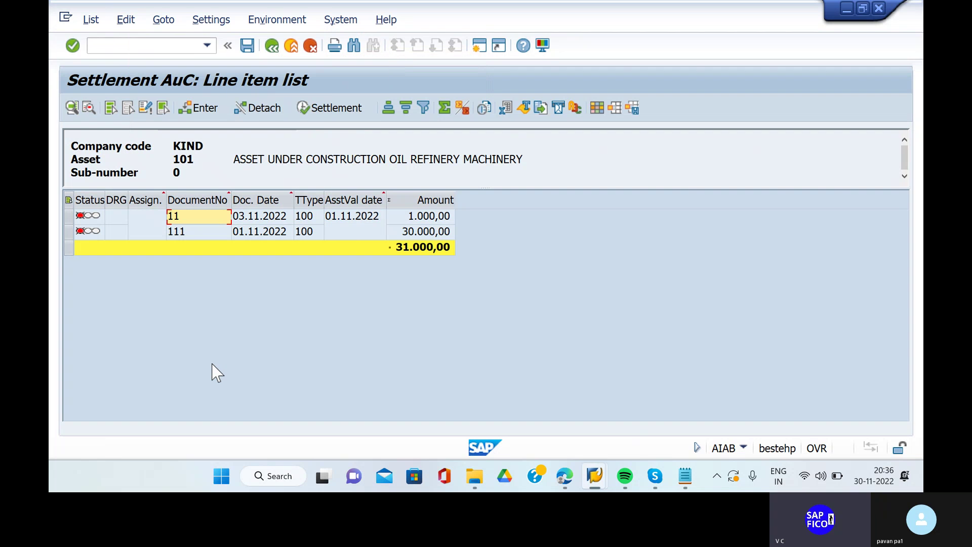
Select all line items of asset 101 for settlement.
left_click(126, 20)
left_click(126, 19)
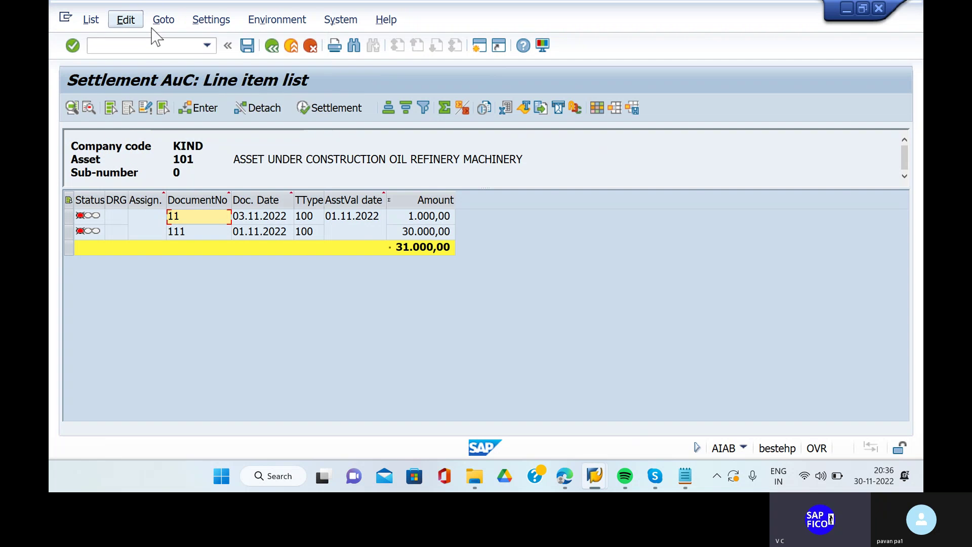
left_click(163, 19)
mouse_move(134, 22)
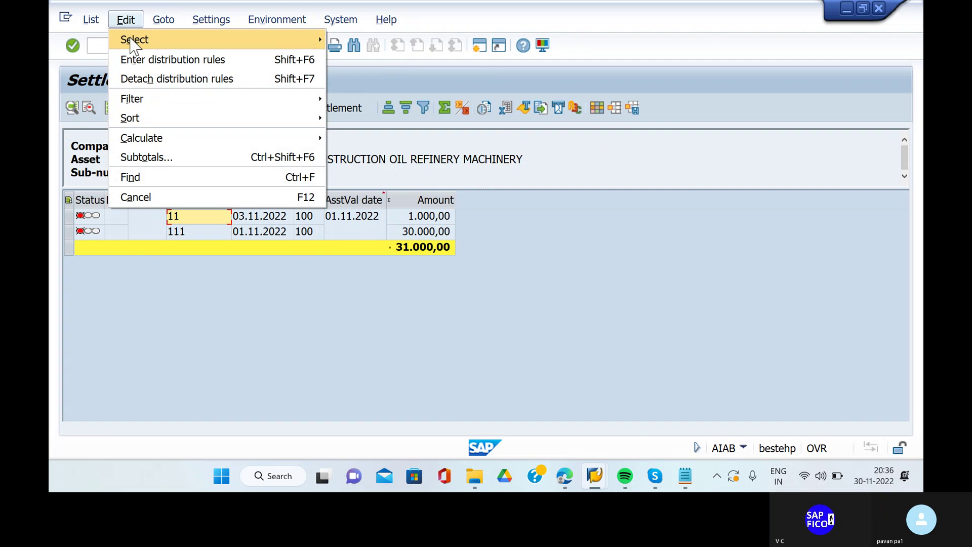
mouse_move(132, 39)
left_click(371, 43)
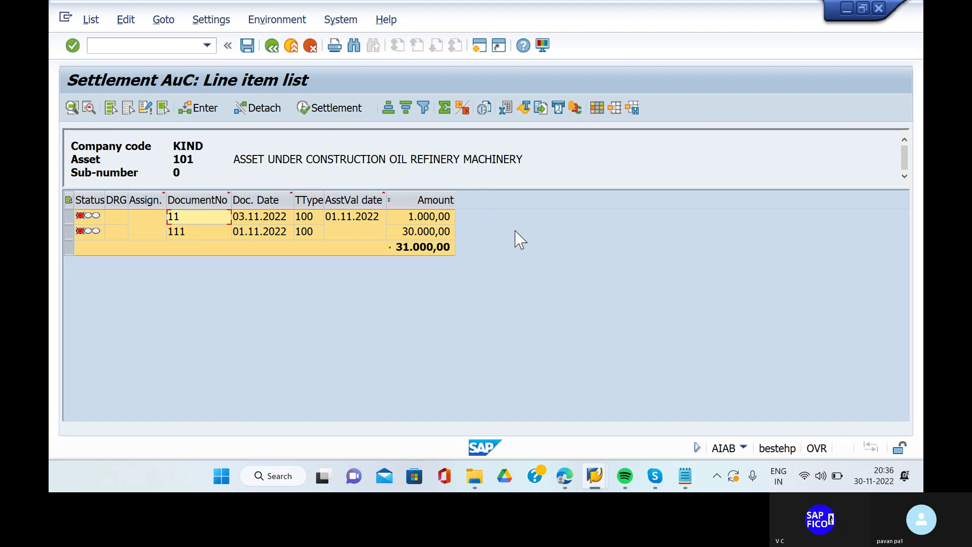
Open the distribution rules for the selected line items and set the first rule's account assignment category to FXA (Asset).
left_click(211, 109)
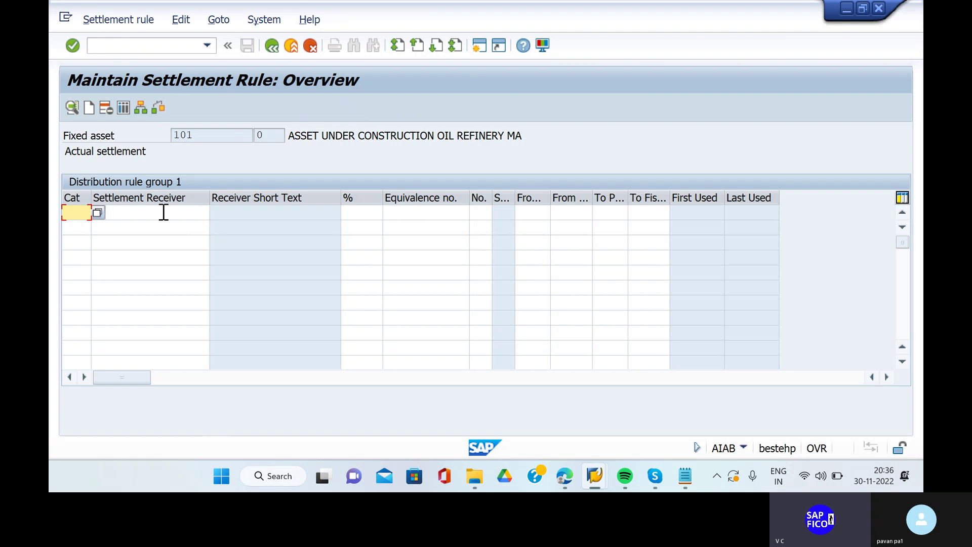
left_click(96, 213)
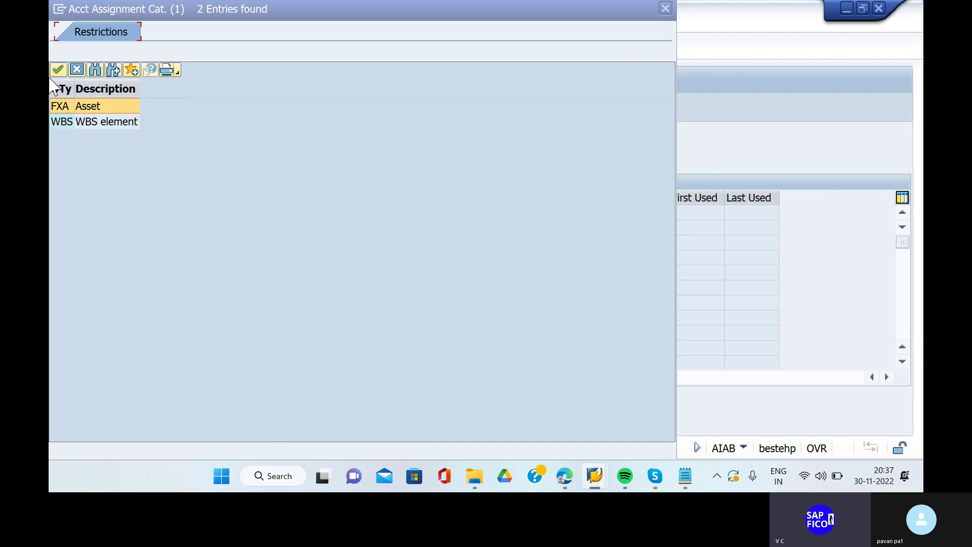
left_click(59, 70)
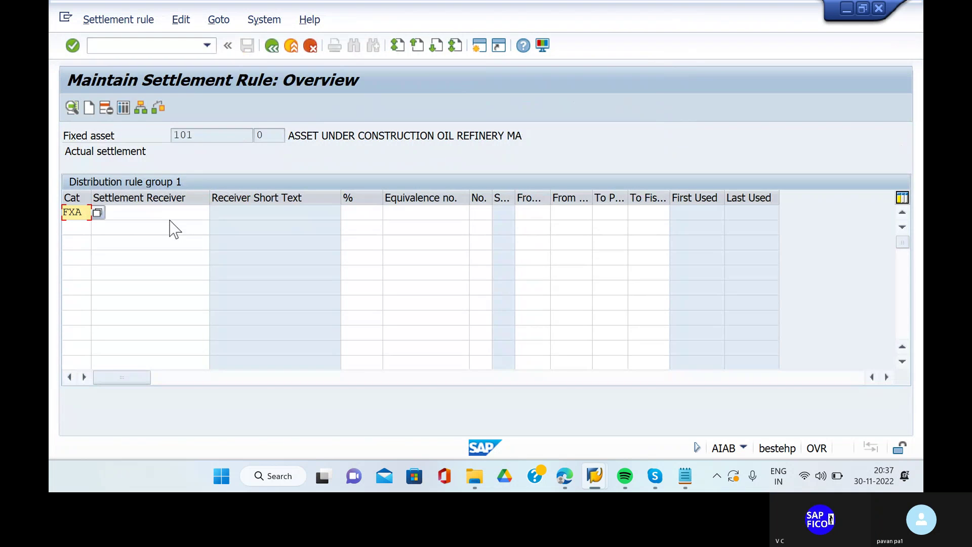
Assign main asset 5, subnumber 0, as the settlement receiver of the FXA rule with a share of 100 percent.
left_click(186, 212)
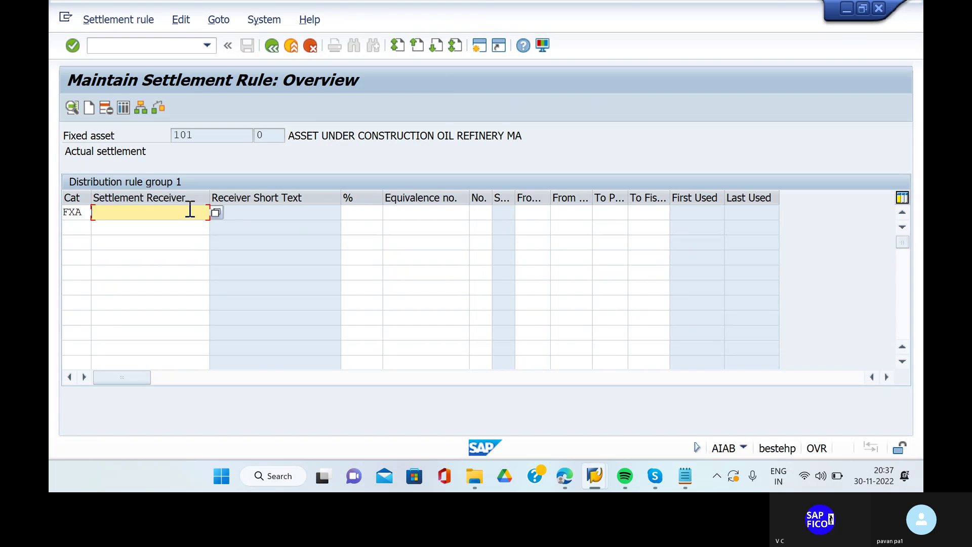
left_click(217, 213)
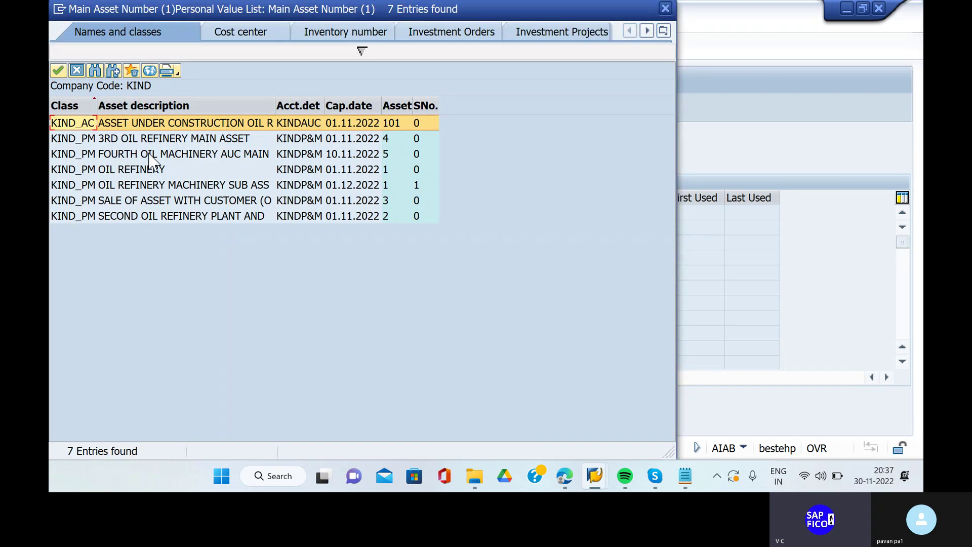
left_click(148, 154)
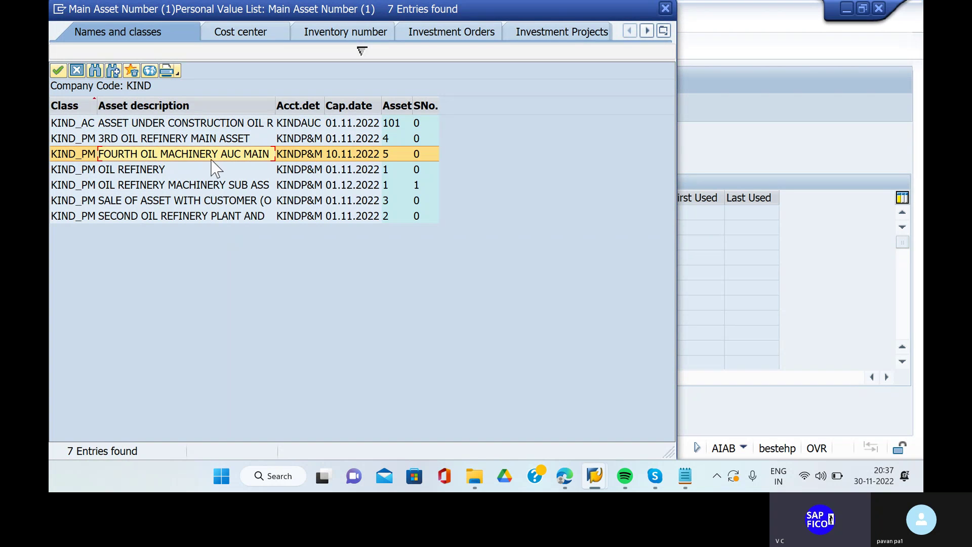
left_click(58, 71)
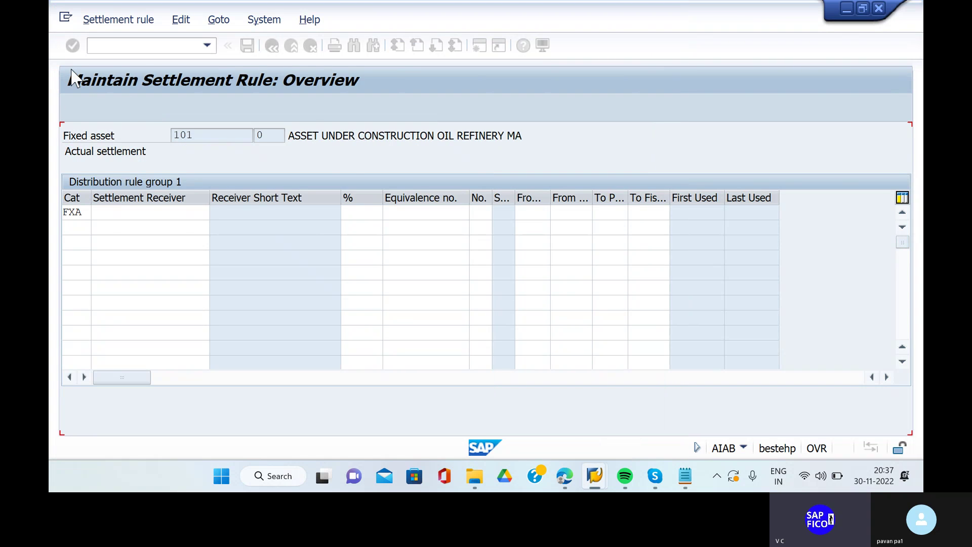
left_click(375, 213)
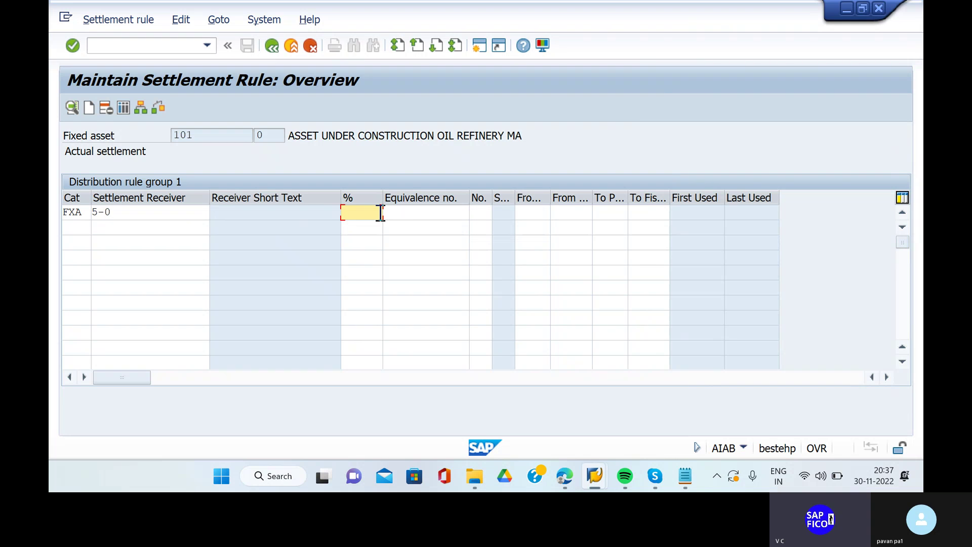
type("100")
key("Return")
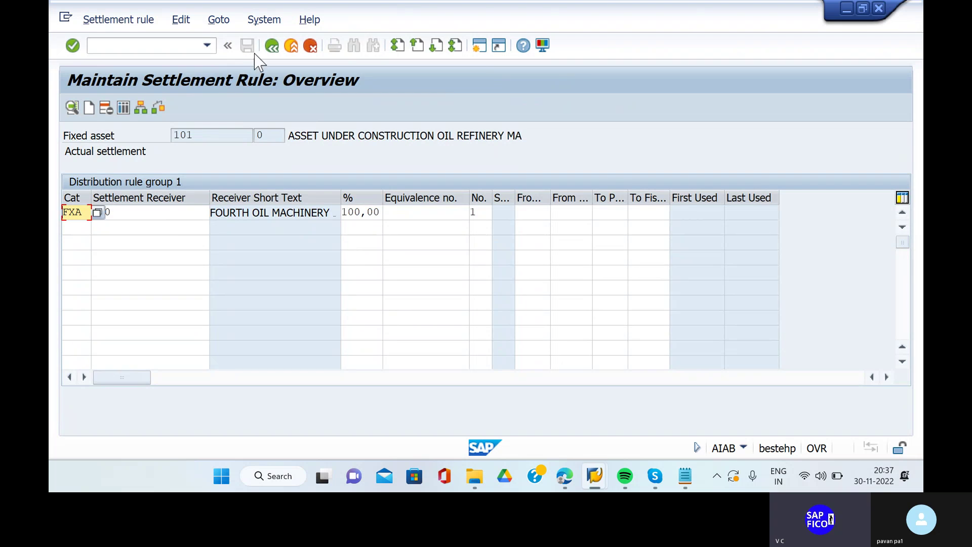
Return to the line item list and proceed to the settlement, saving the changes to the distribution rules.
left_click(270, 49)
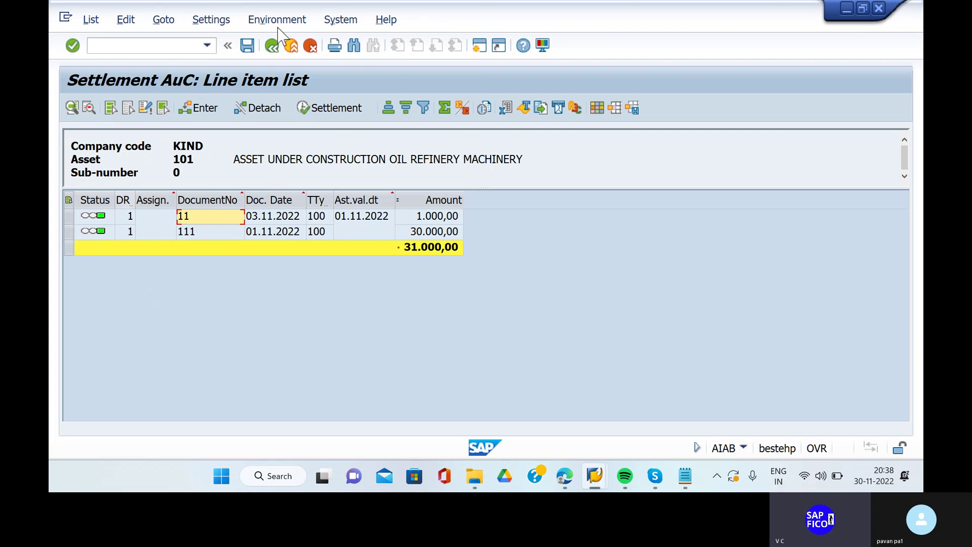
left_click(334, 110)
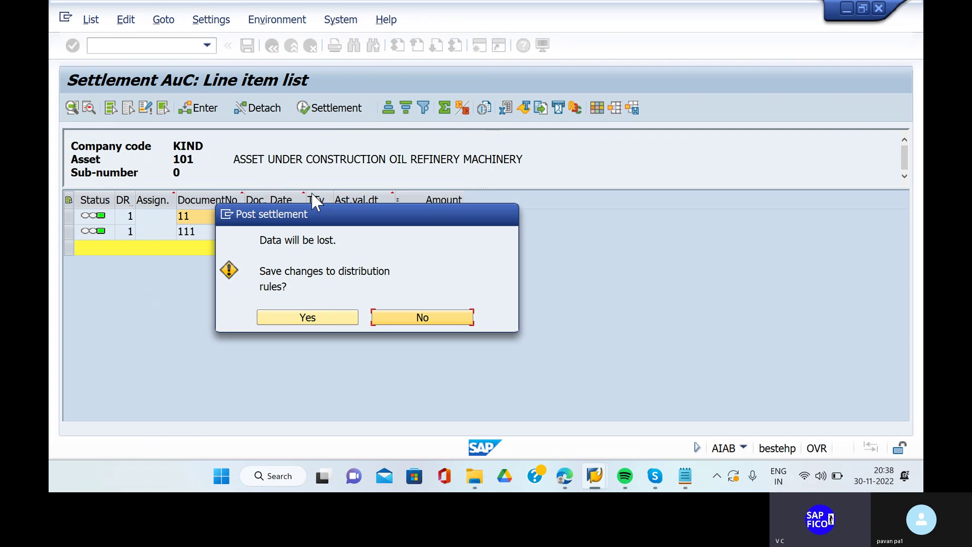
left_click(307, 319)
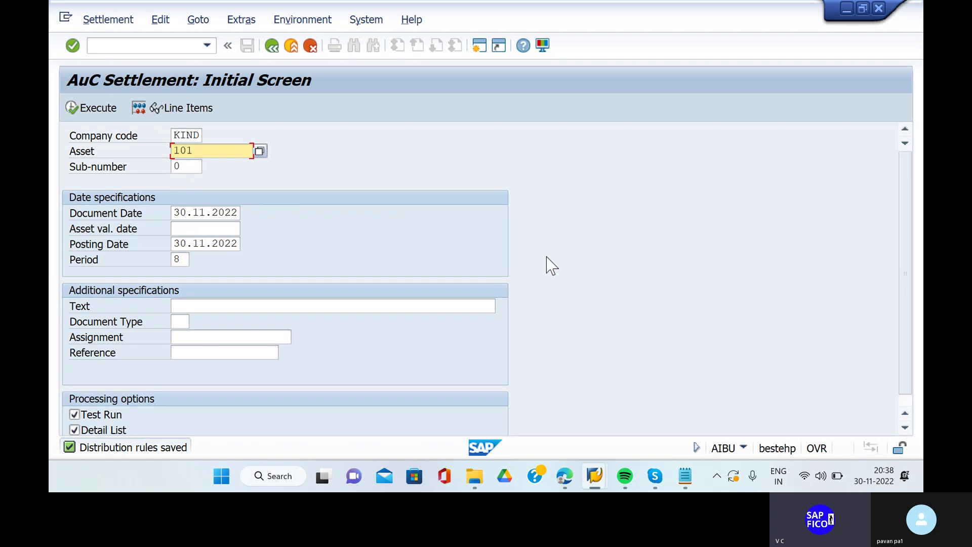
Set the settlement's asset value date to 10.11.2022.
left_click(202, 230)
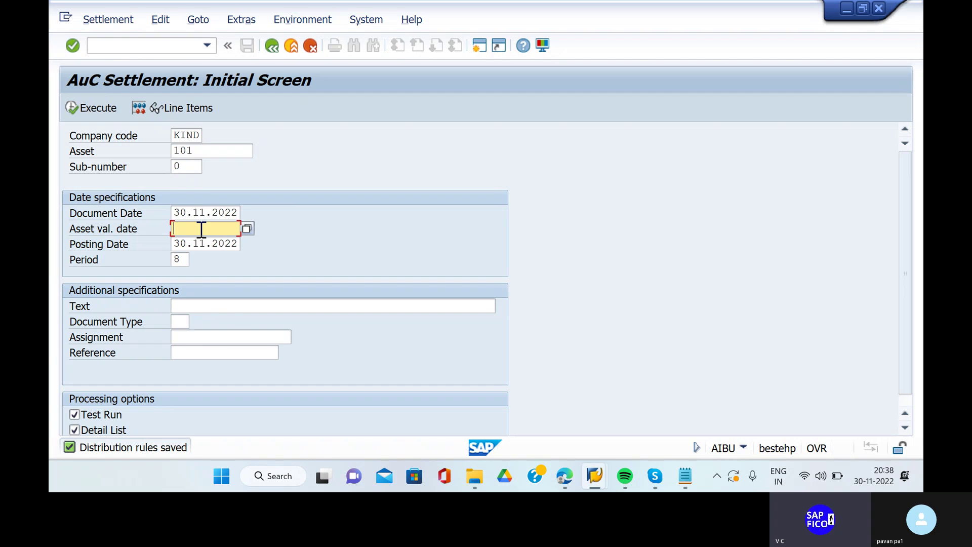
type("10")
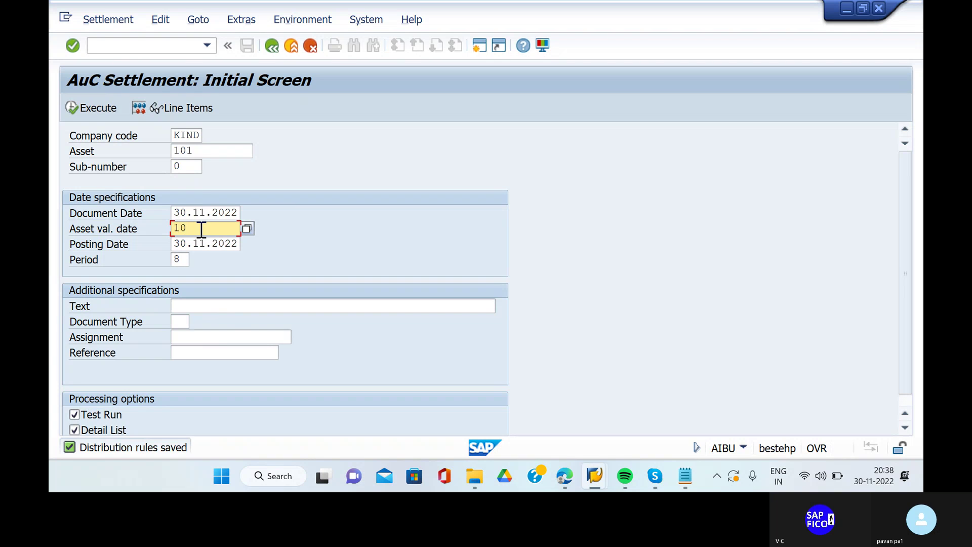
type(".11")
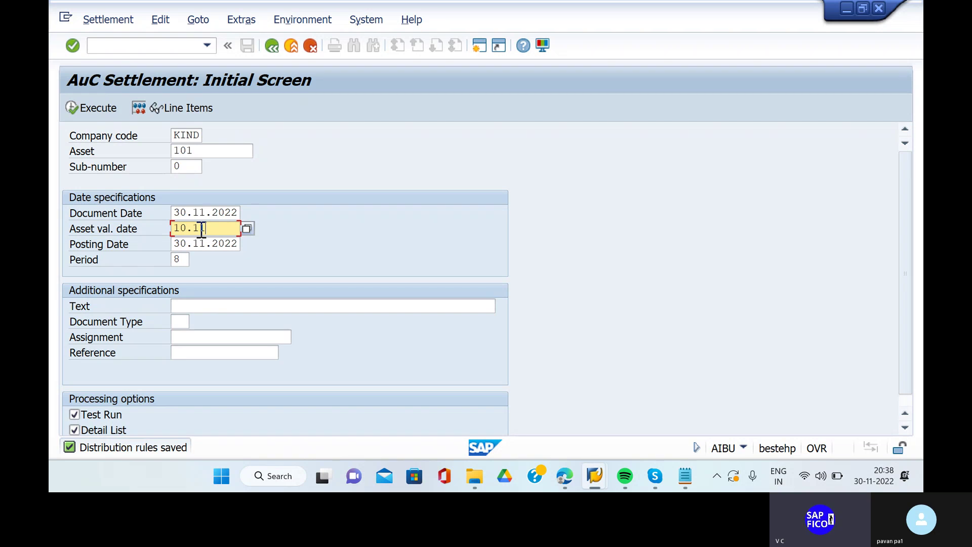
type("2022")
left_click(207, 228)
key("BackSpace")
key("BackSpace")
key("BackSpace")
key("BackSpace")
type("2022")
Enter ASSET UNDER CONSTRUCTION SETTLEMENT as the settlement's text.
left_click(273, 305)
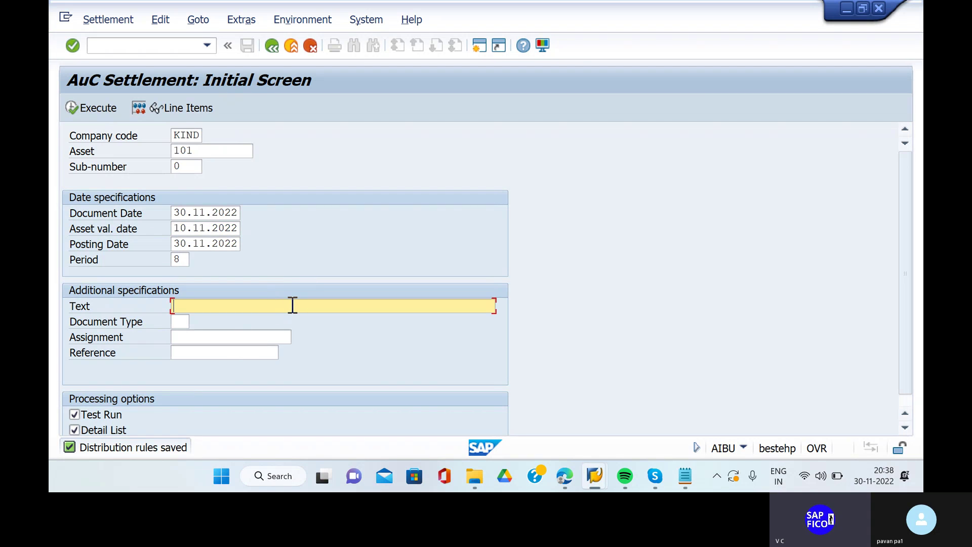
type("A")
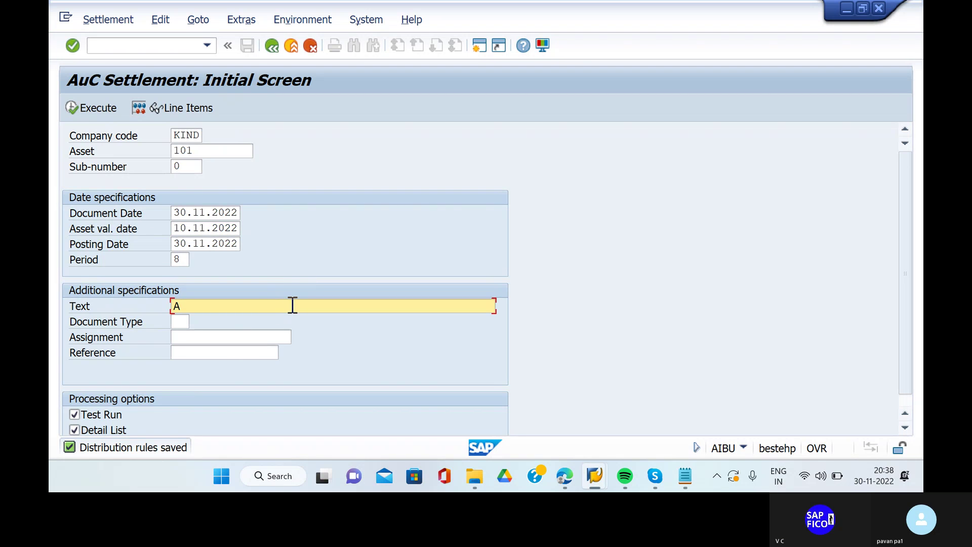
type("SSET UNDER")
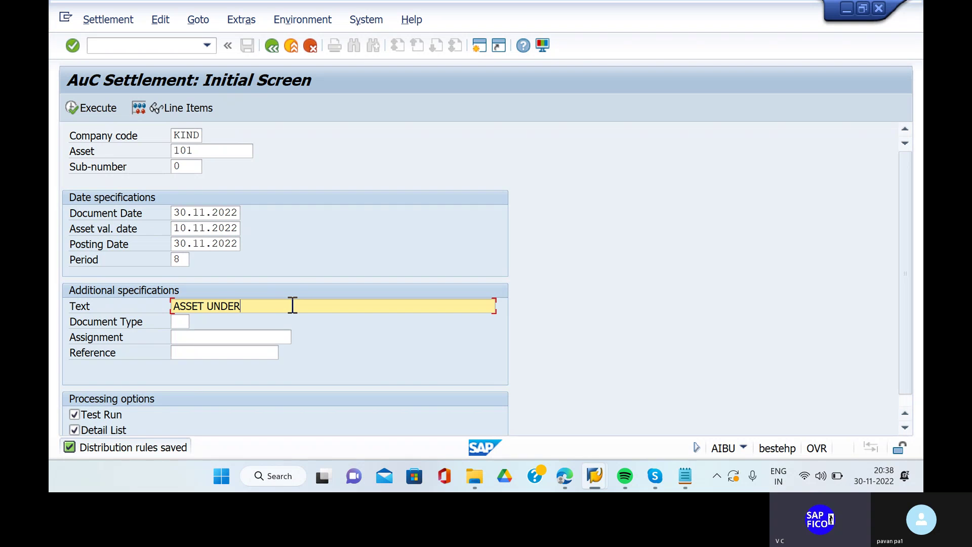
type(" CONSTRUCTION SETTLEMENY")
key("BackSpace")
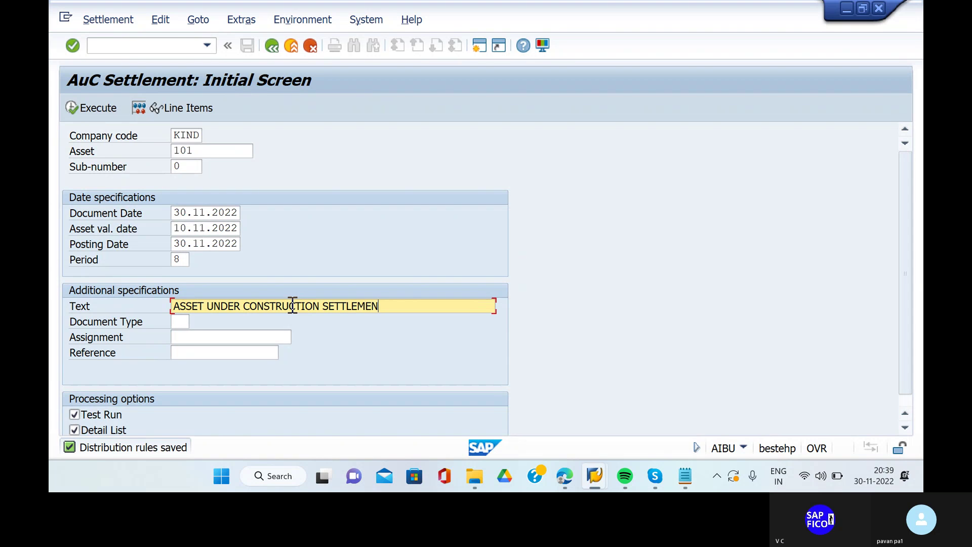
type("T")
Switch off the test run and try to execute the settlement of asset 101 with the detail list kept on.
scroll(313, 391, "down", 1)
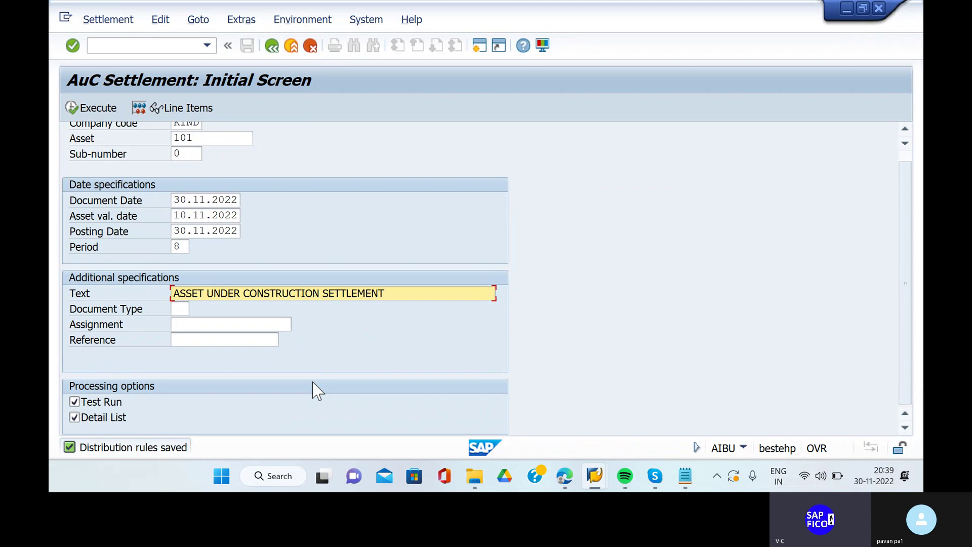
left_click(75, 401)
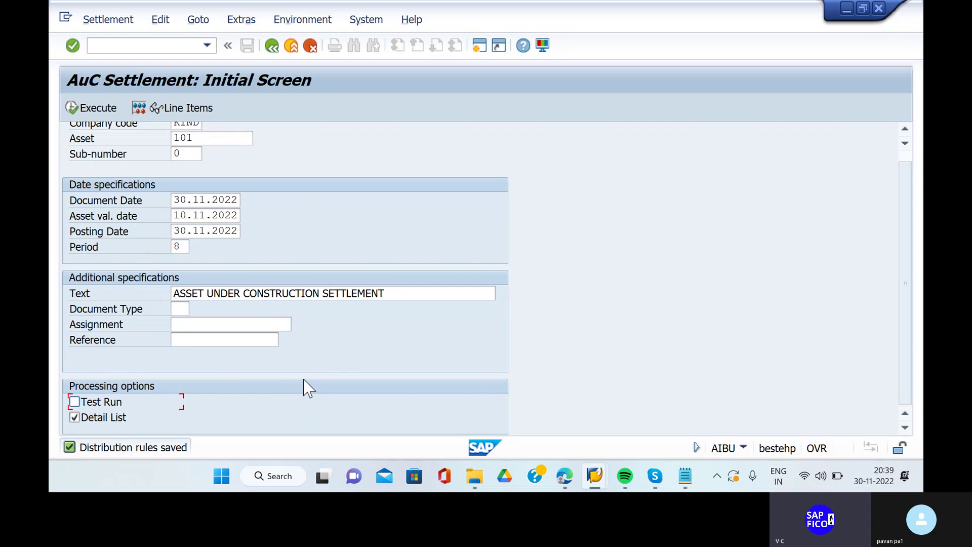
key("F8")
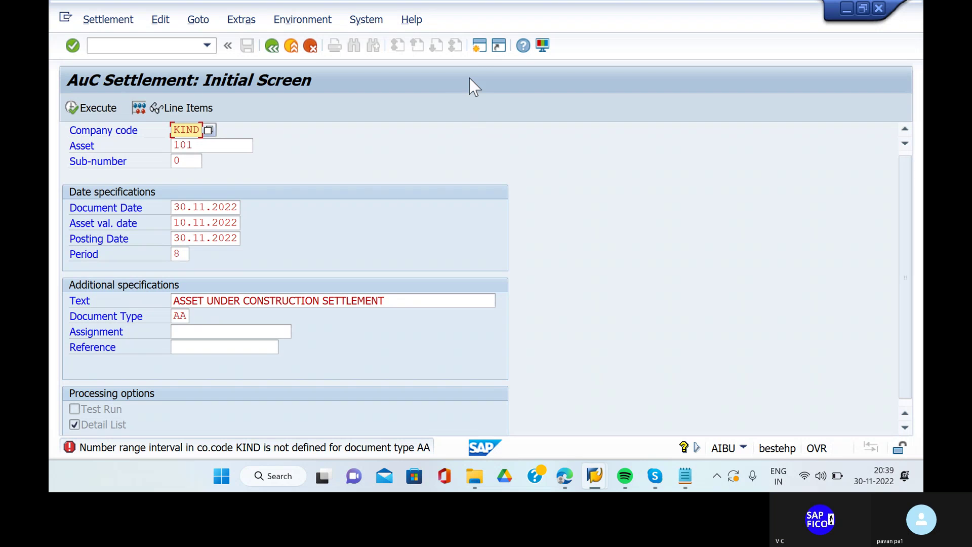
Read the diagnosis and procedure for the settlement error message, and dismiss the explanation.
double_click(71, 451)
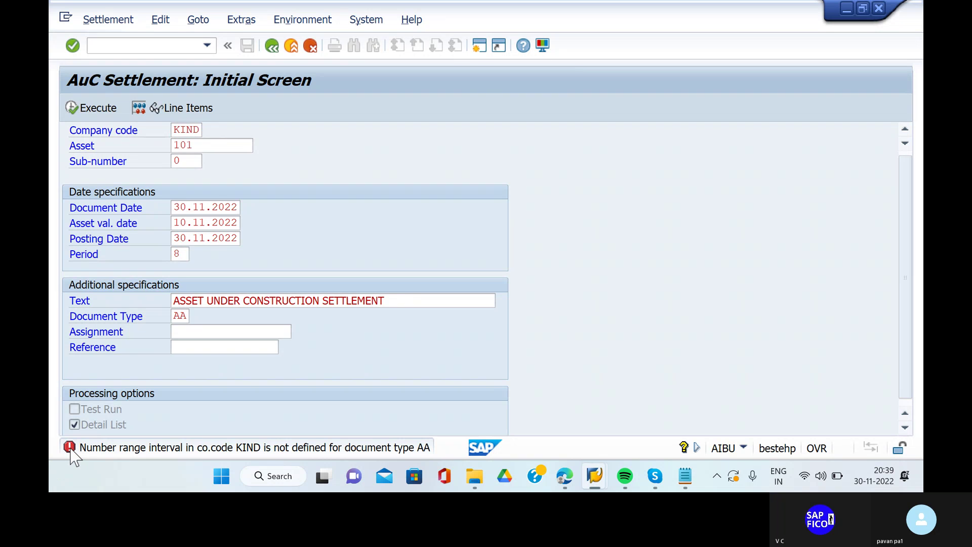
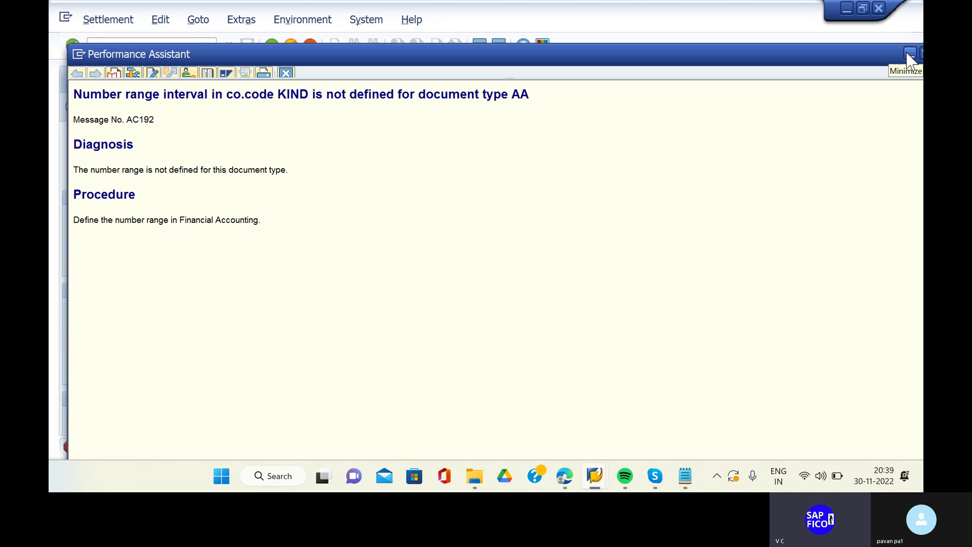
left_click(910, 55)
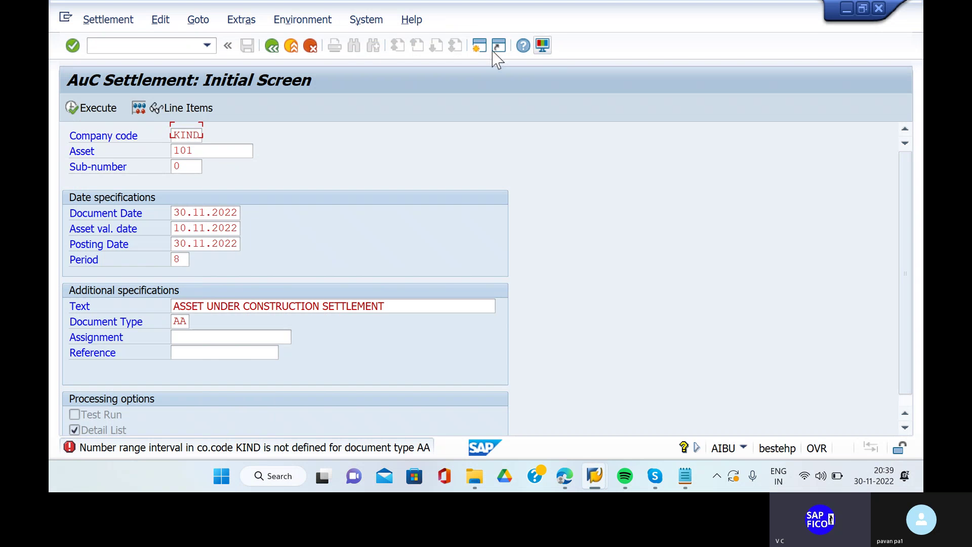
Open a new session and run transaction OKKP to maintain controlling areas.
left_click(479, 45)
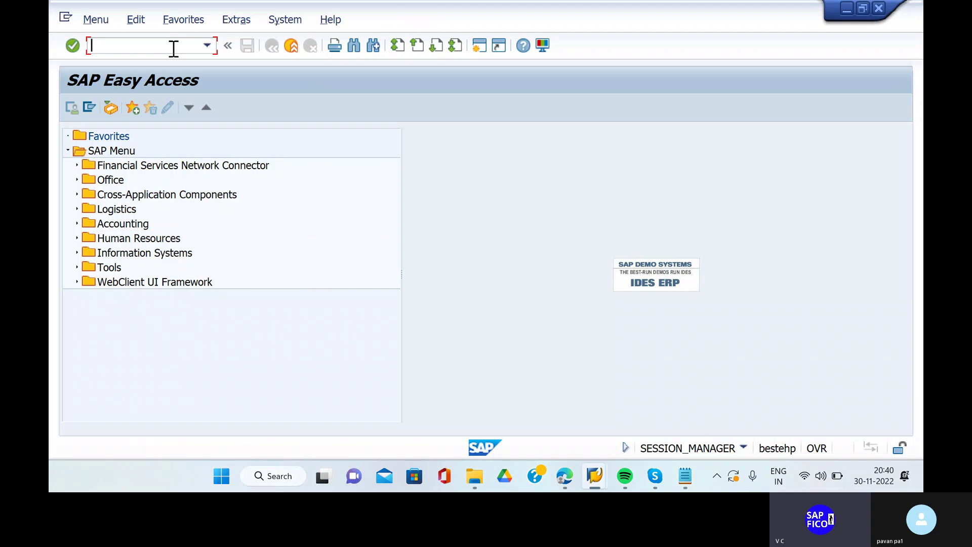
left_click(174, 49)
type("OOKKK")
key("BackSpace")
key("BackSpace")
type("KK")
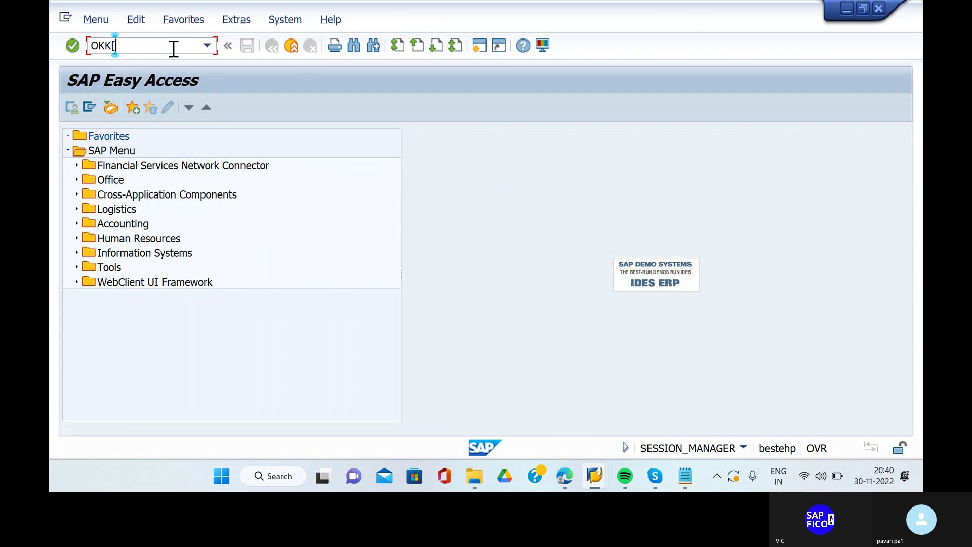
type("P")
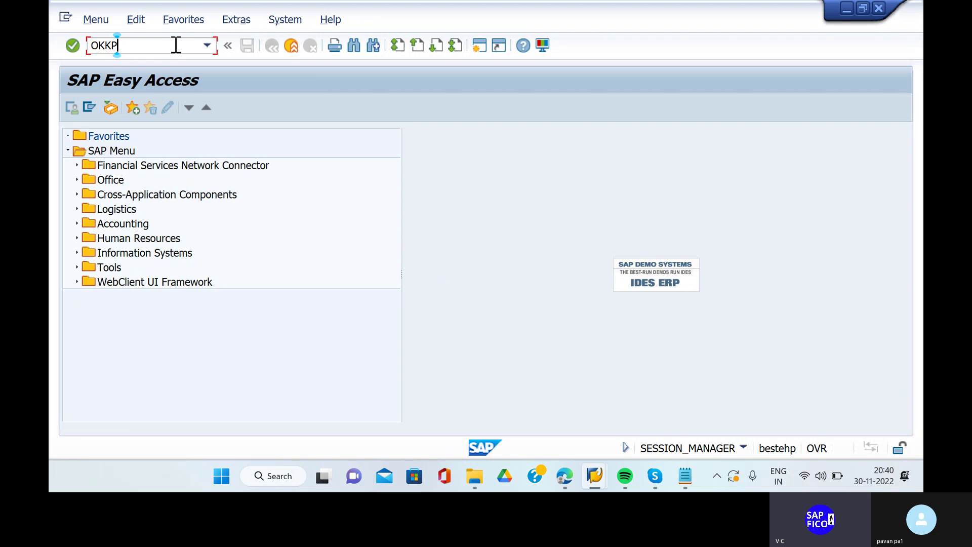
key("BackSpace")
key("BackSpace")
key("BackSpace")
key("BackSpace")
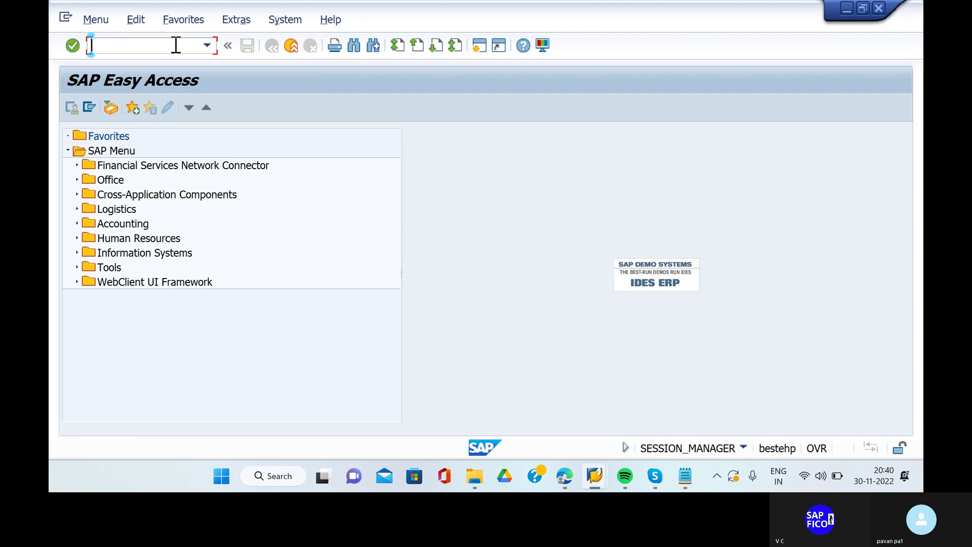
type("OKKP")
key("Return")
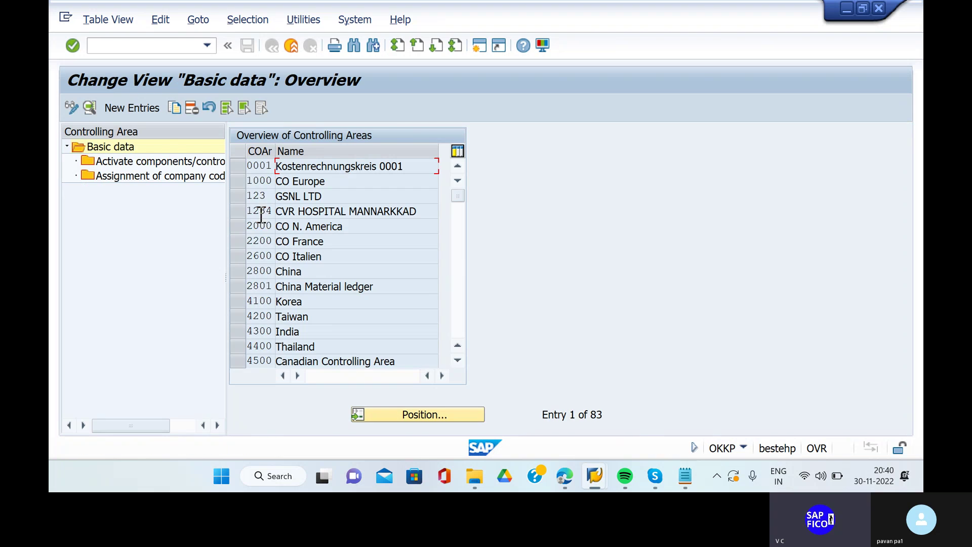
Find controlling area KIND and open its component activation and control indicator details.
left_click(398, 414)
type("KI")
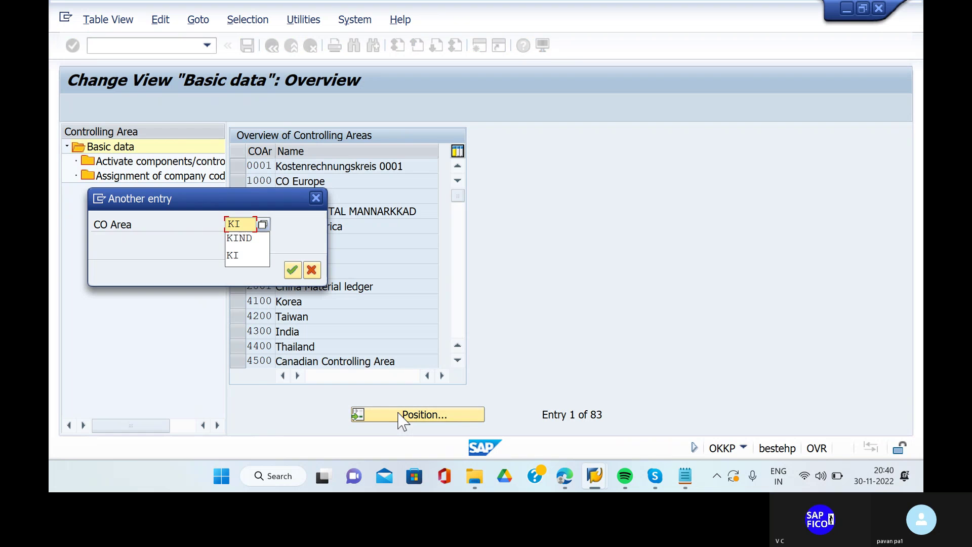
type("ND")
key("Return")
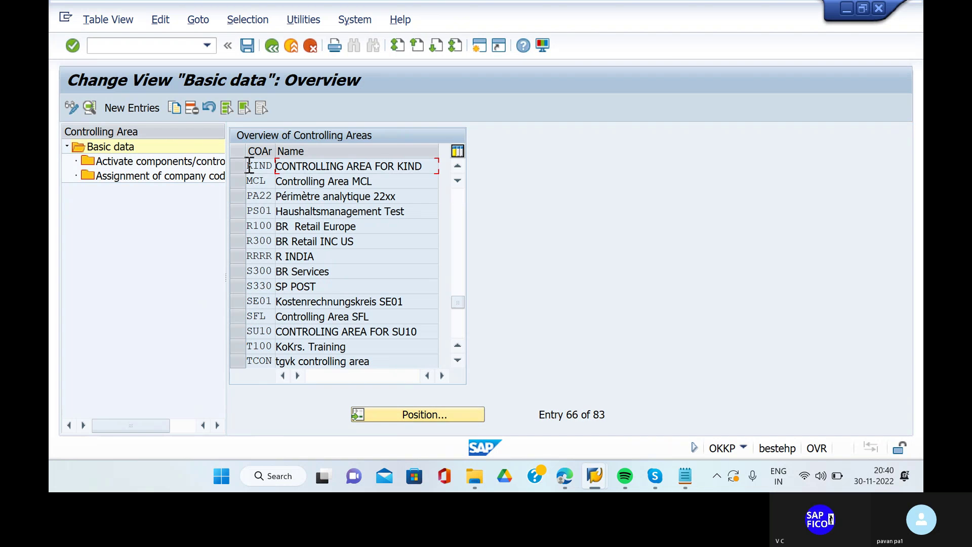
left_click(245, 172)
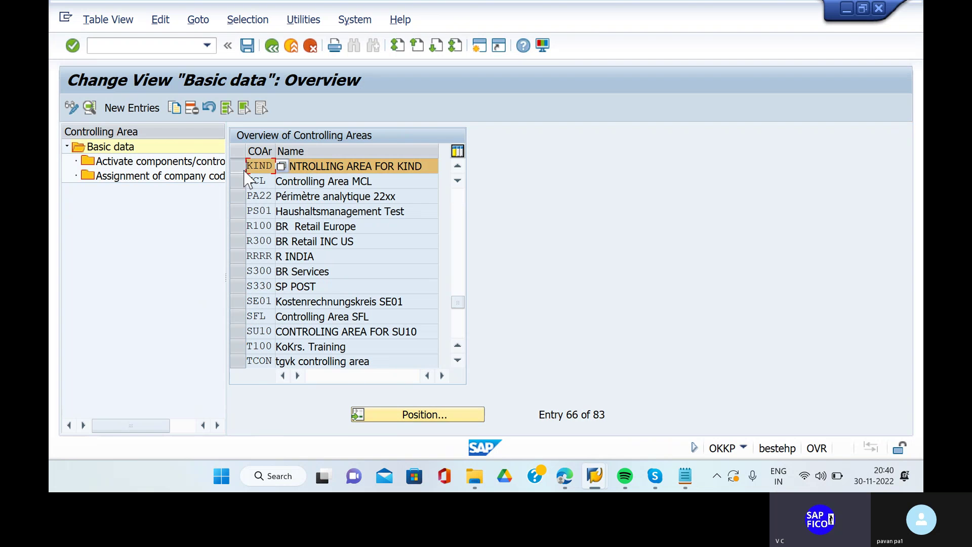
double_click(183, 162)
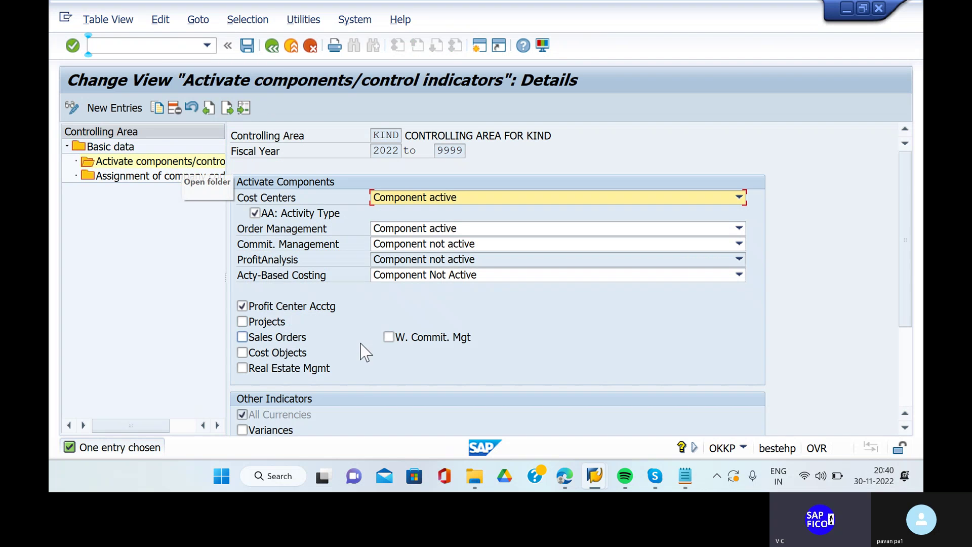
Deactivate AA: Activity Type for controlling area KIND and save the change under customizing request DPKK901022.
left_click(255, 213)
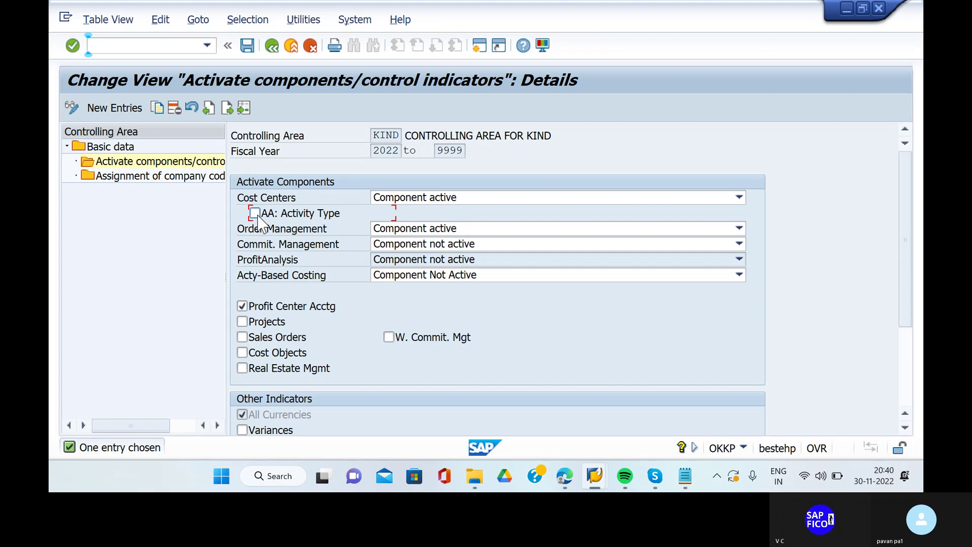
left_click(247, 51)
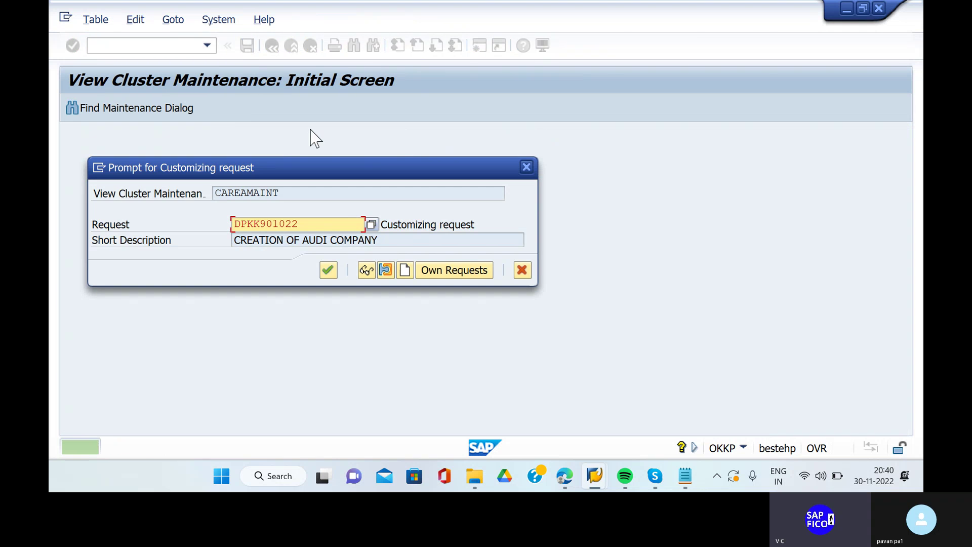
left_click(328, 270)
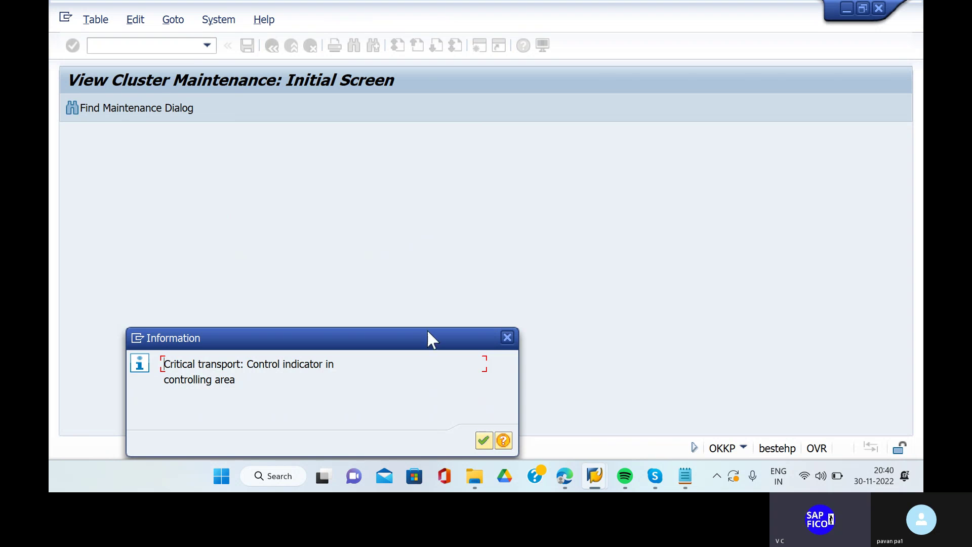
left_click(484, 440)
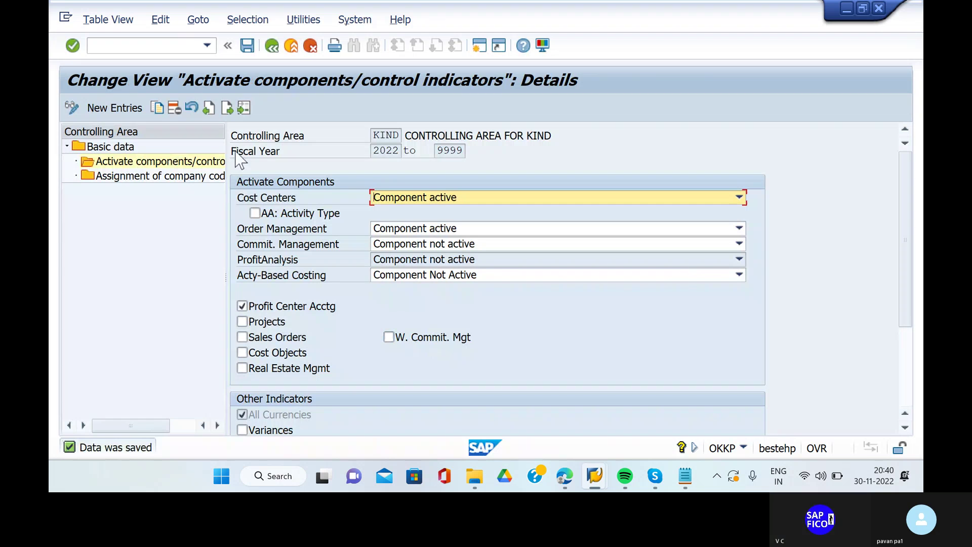
Leave the controlling area maintenance and the AuC settlement, returning both sessions to SAP Easy Access.
left_click(272, 45)
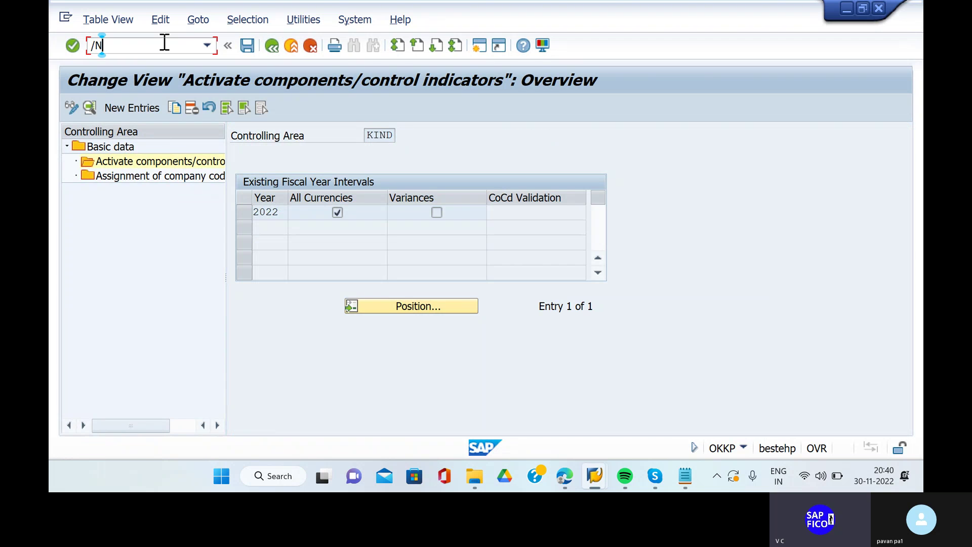
key("Return")
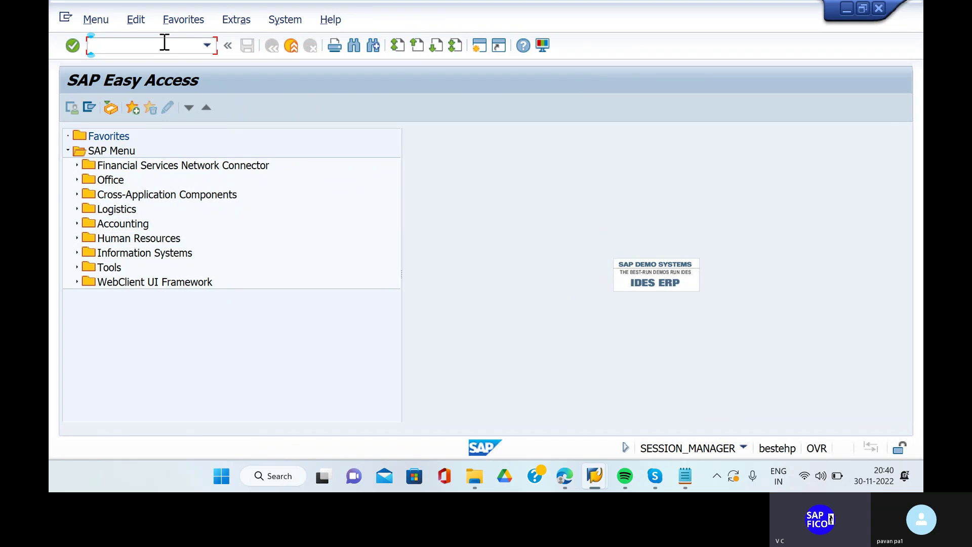
mouse_move(597, 477)
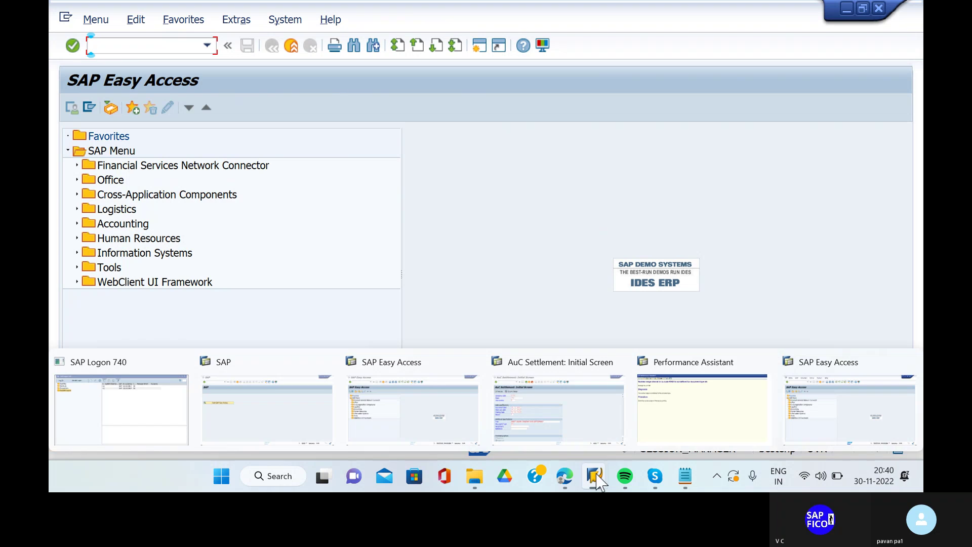
left_click(549, 405)
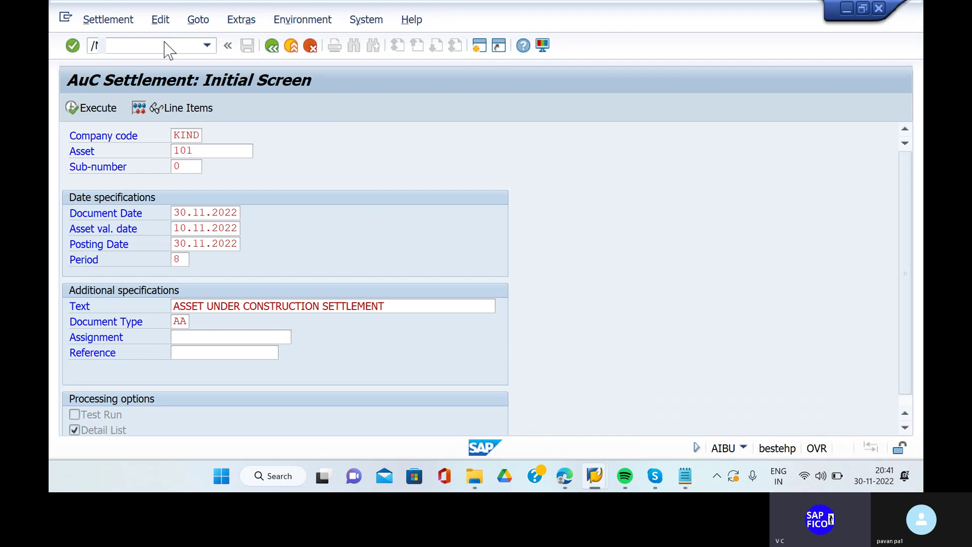
key("Return")
Close the extra SAP Easy Access session and log off from the system.
mouse_move(595, 476)
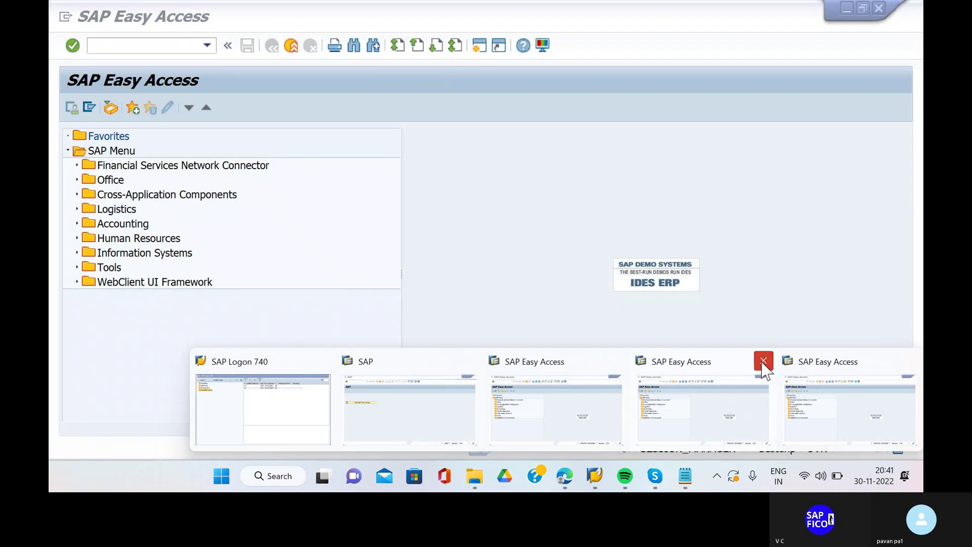
left_click(764, 361)
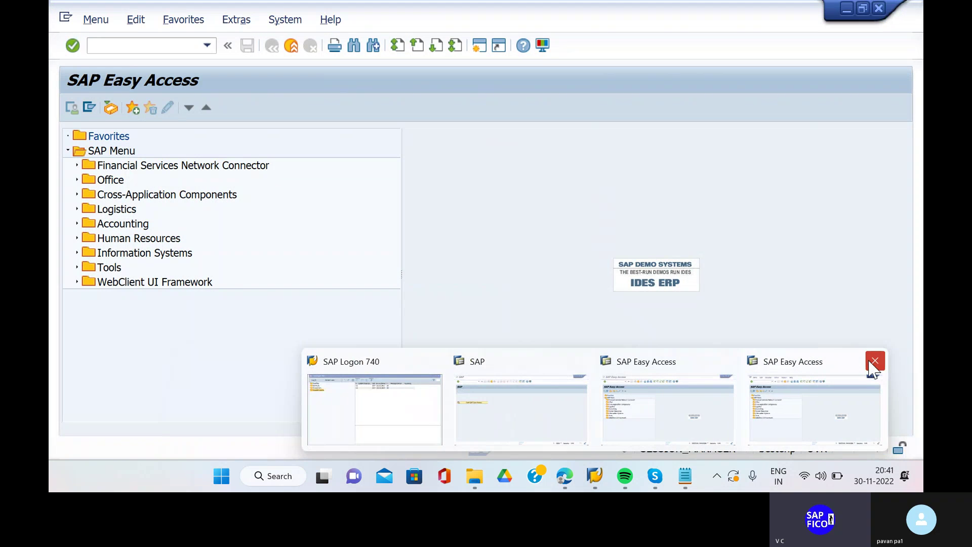
left_click(874, 361)
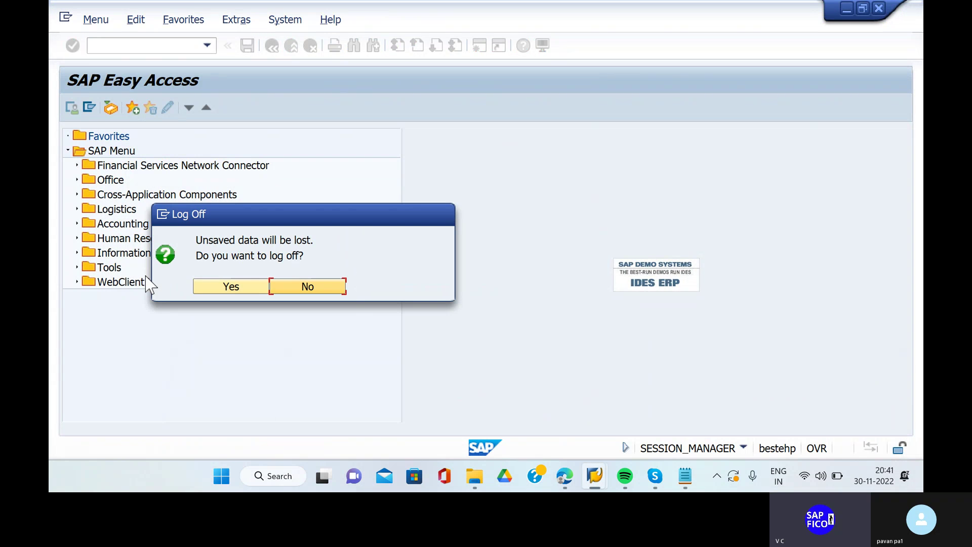
left_click(294, 294)
type("/nex")
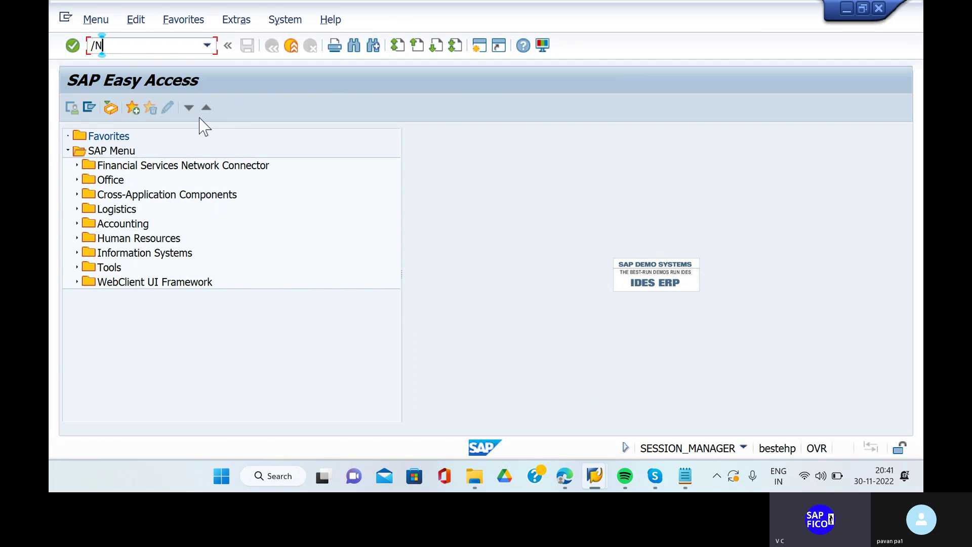
key("Return")
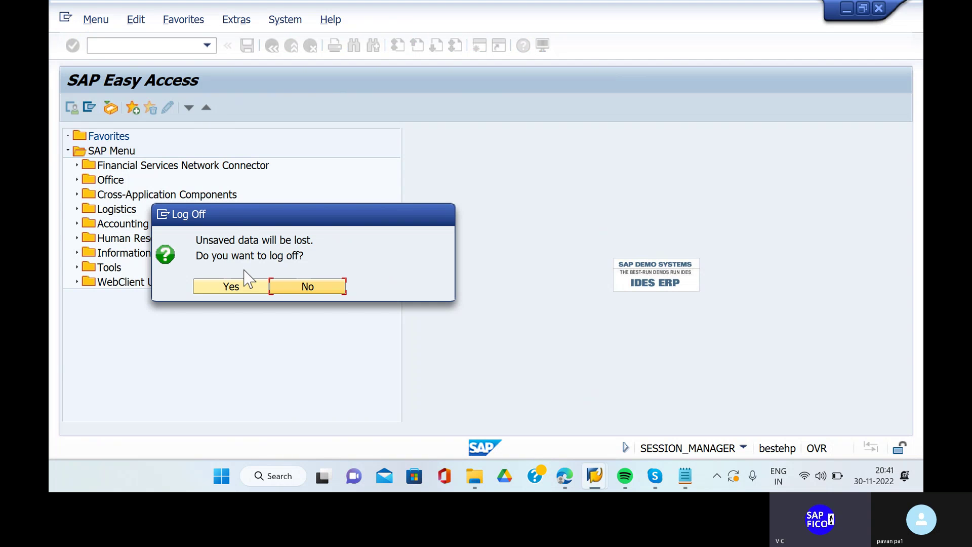
left_click(248, 281)
Return to SAP Logon and dismiss the broken connection error.
mouse_move(656, 488)
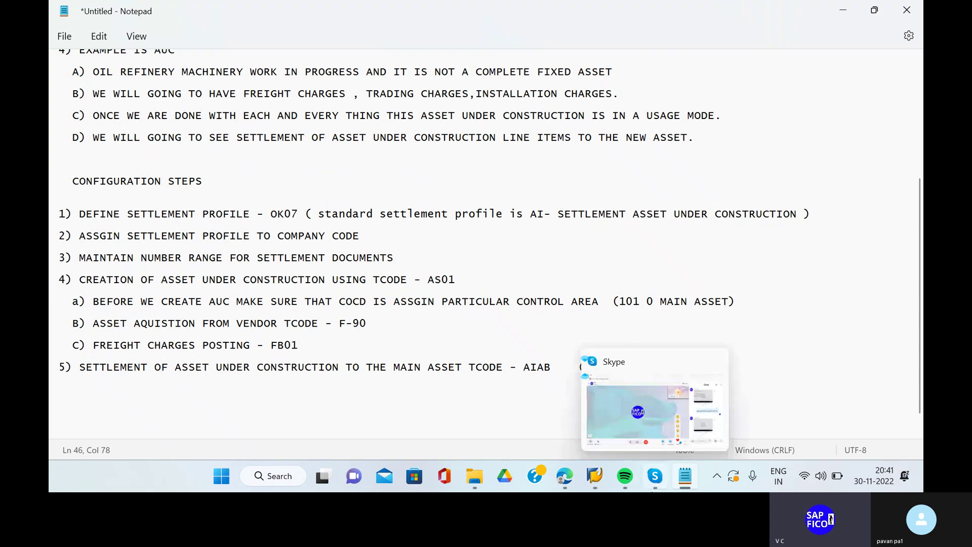
mouse_move(595, 476)
left_click(582, 413)
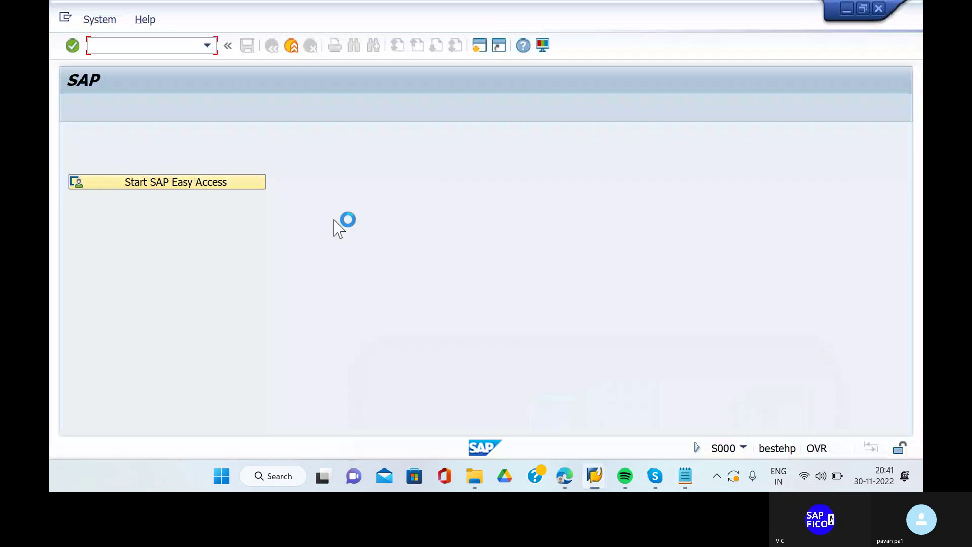
left_click(490, 401)
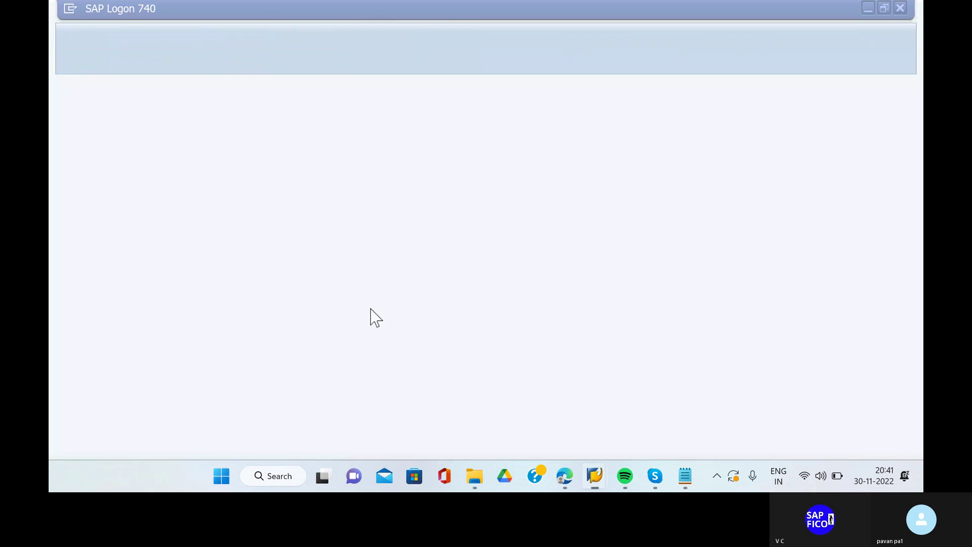
left_click(539, 306)
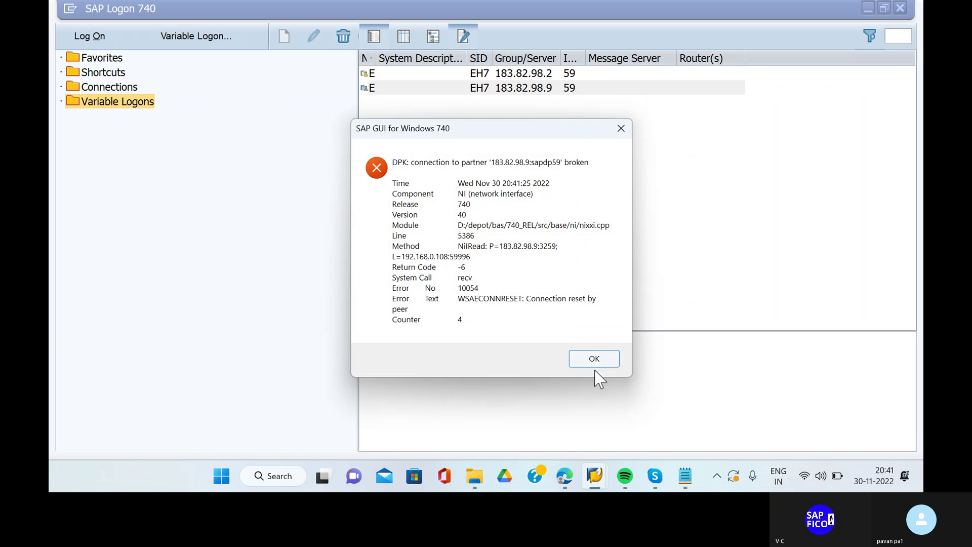
left_click(593, 360)
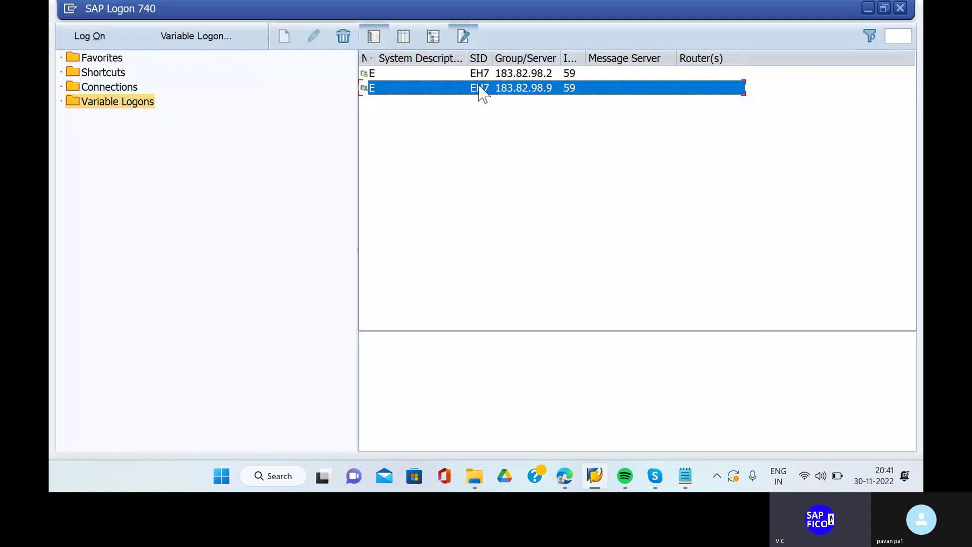
Log on to system EH7 on server 183.82.98.9 with the saved user ID and the account password.
double_click(481, 91)
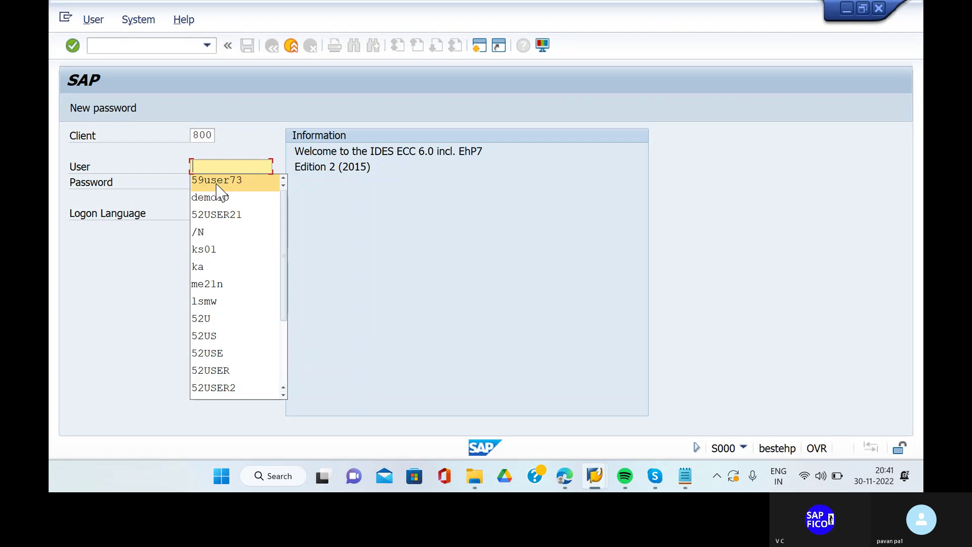
left_click(243, 182)
left_click(217, 184)
key("ctrl+v")
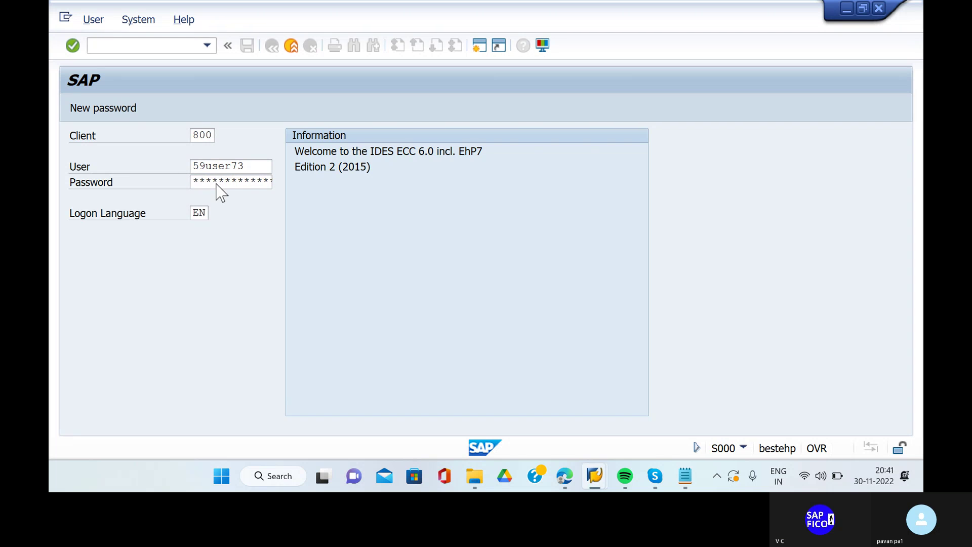
key("Return")
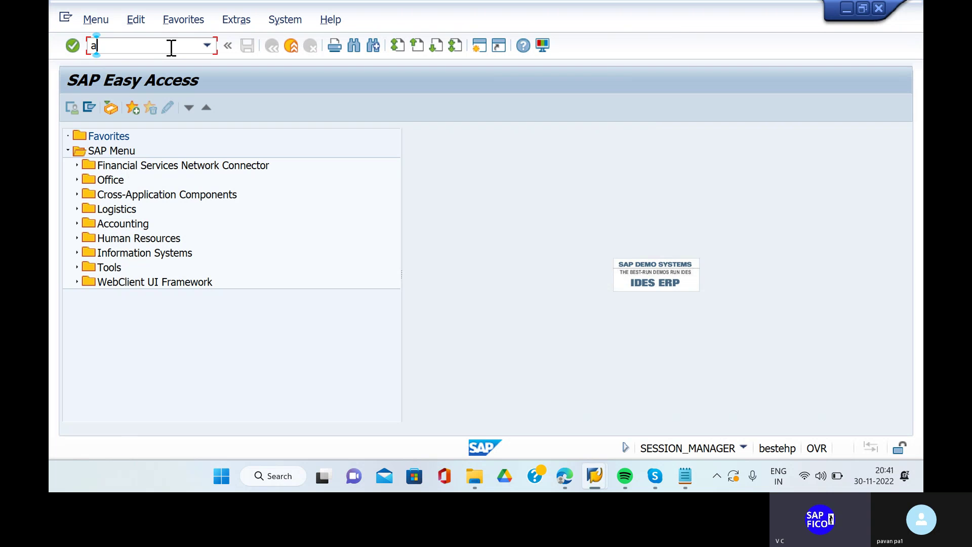
Run transaction AIAB and list the line items for company code KIND, asset 101, subnumber 0.
key("Return")
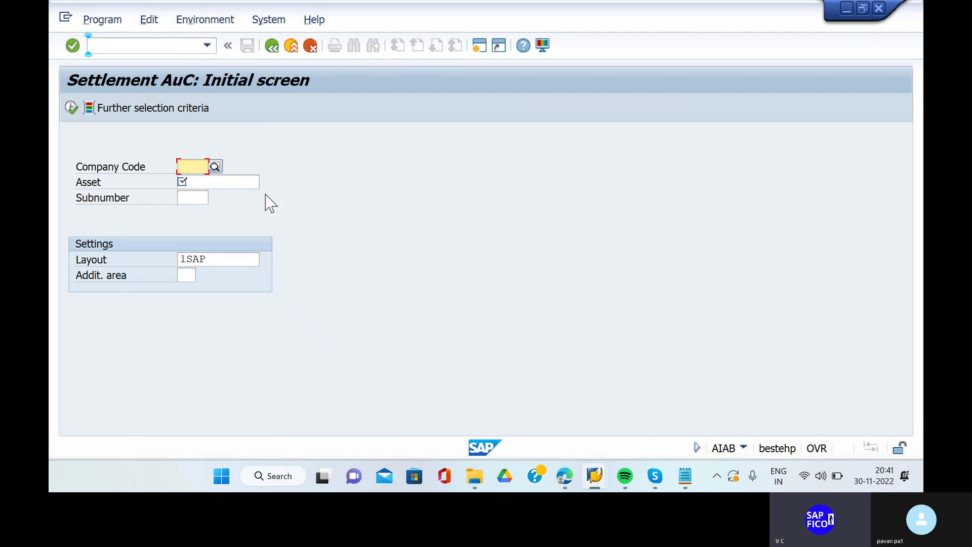
type("kind")
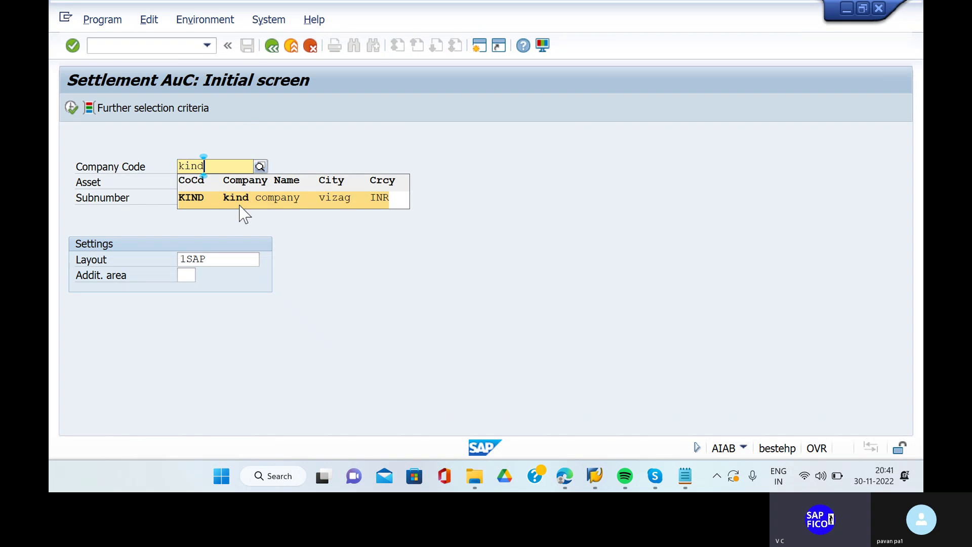
left_click(240, 205)
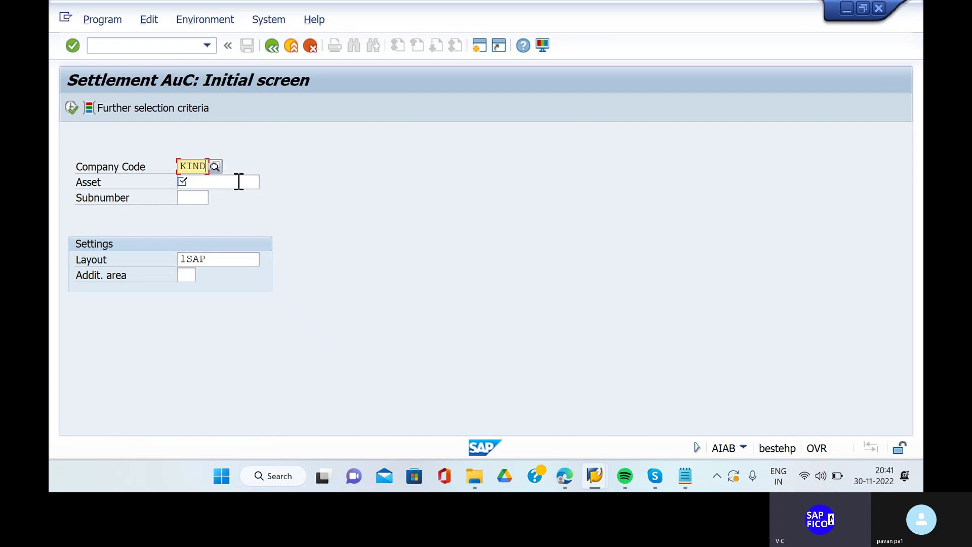
key("F4")
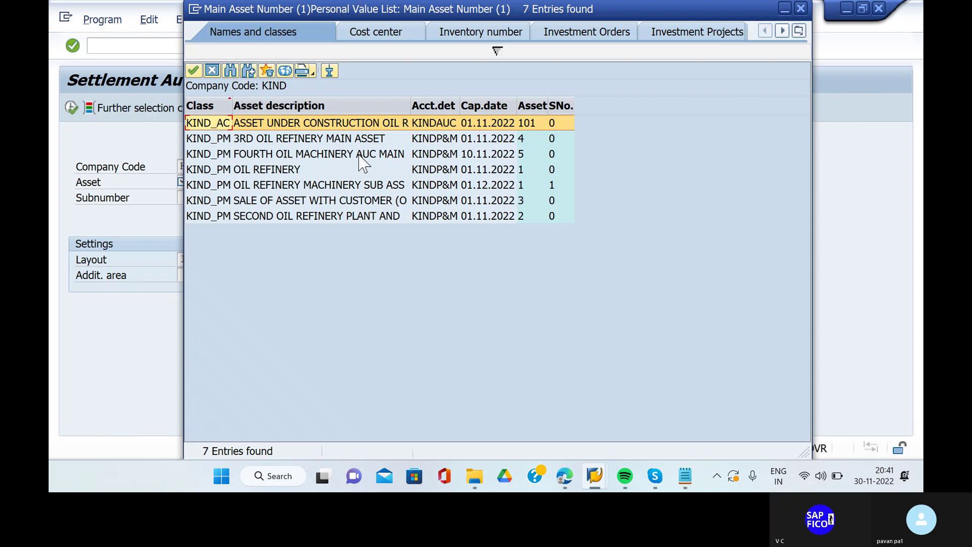
left_click(443, 153)
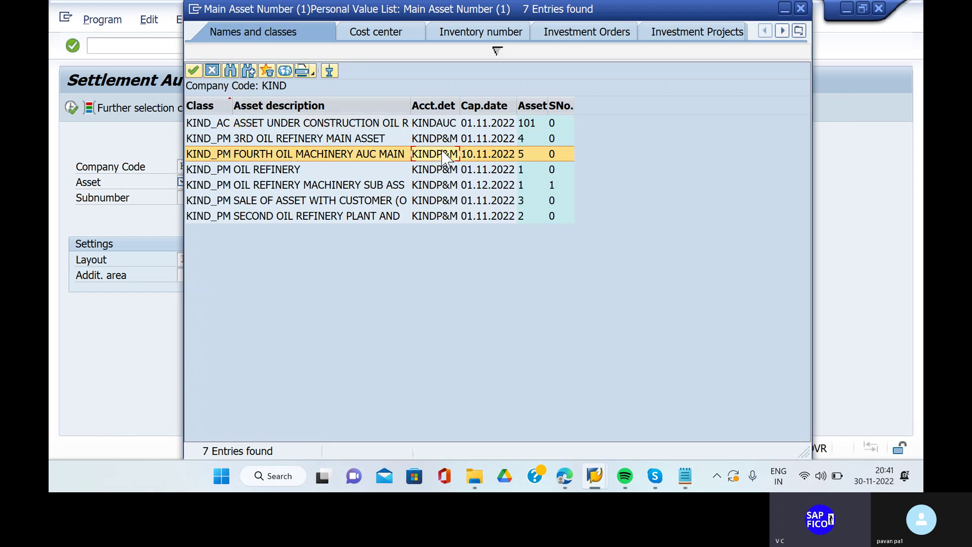
left_click(303, 126)
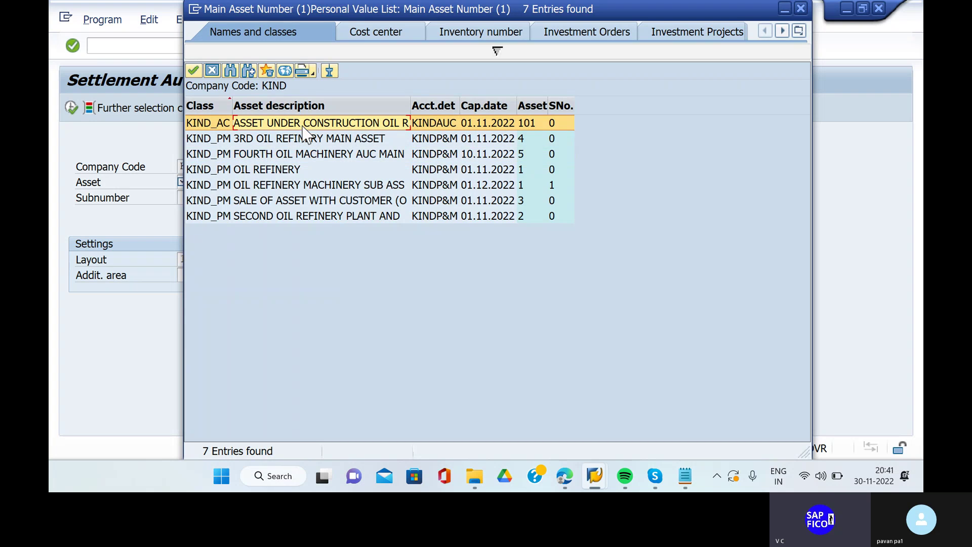
left_click(193, 70)
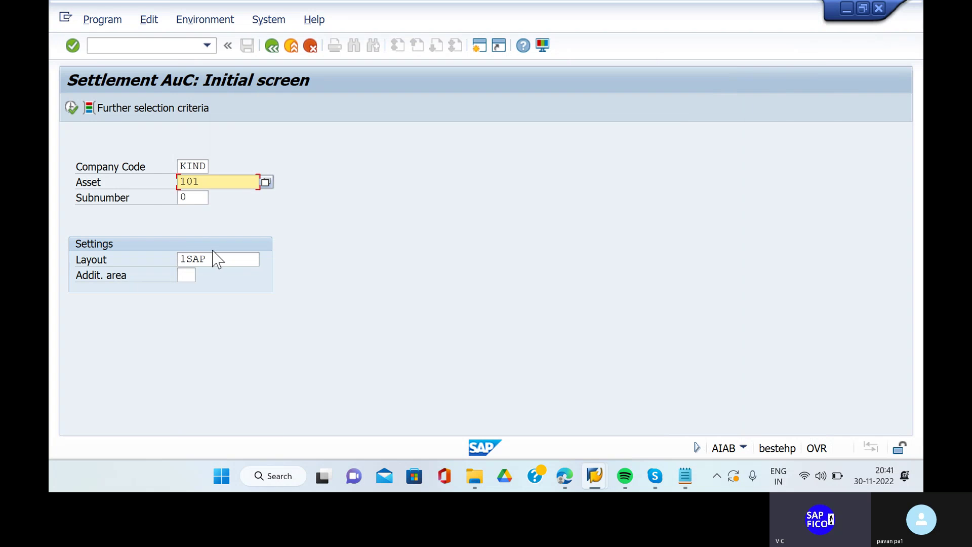
key("shift+Tab")
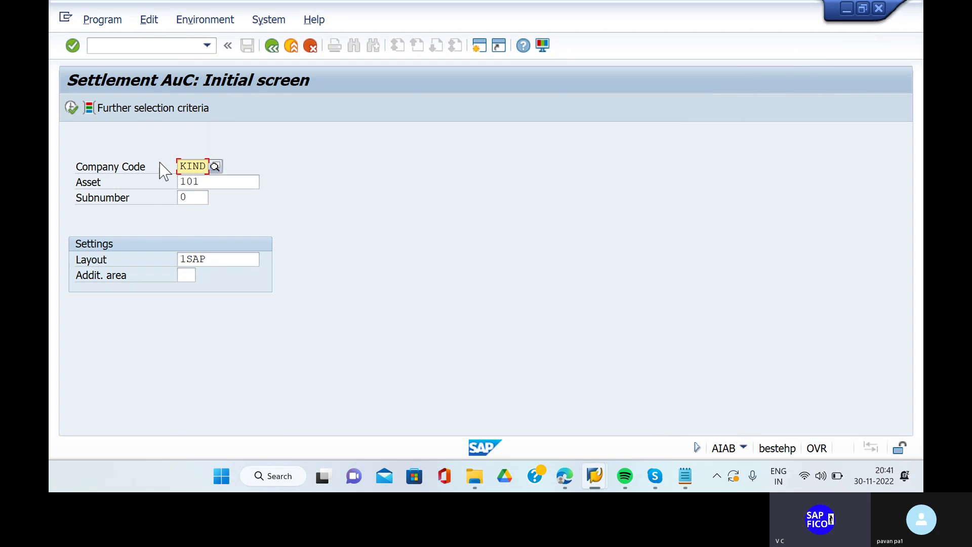
left_click(72, 107)
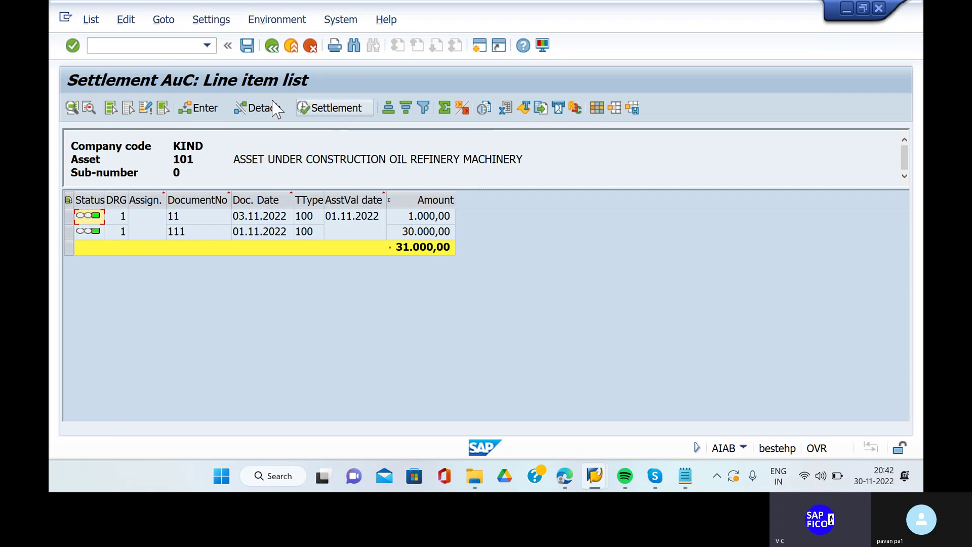
left_click(184, 118)
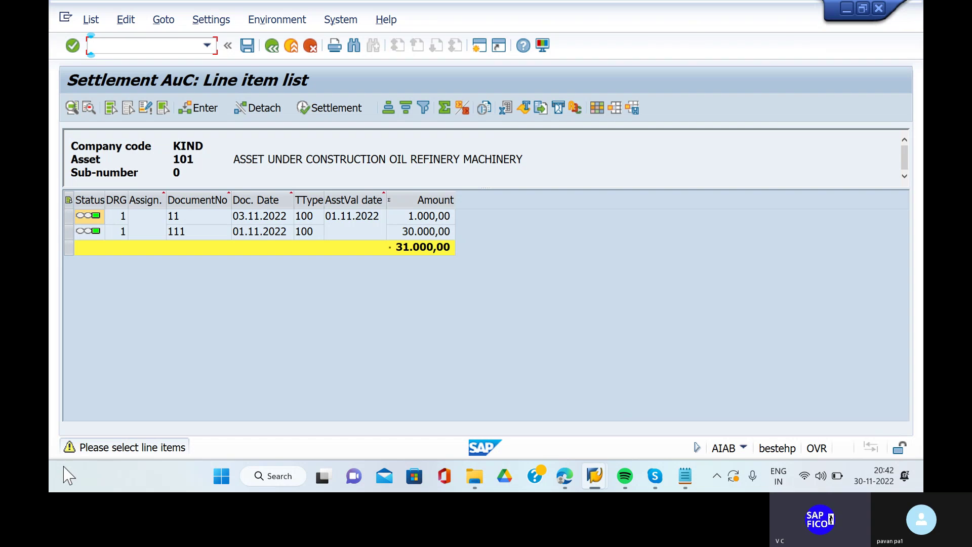
left_click(68, 201)
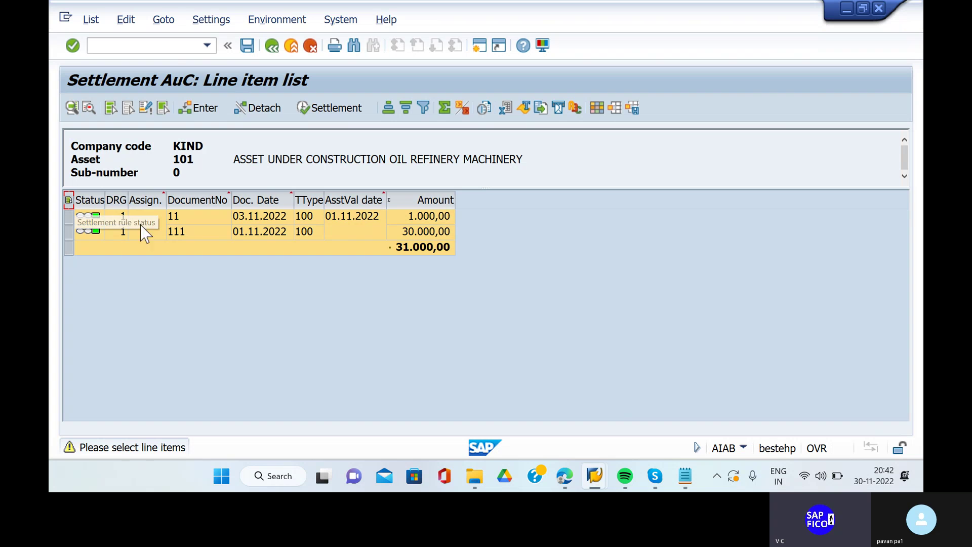
left_click(151, 286)
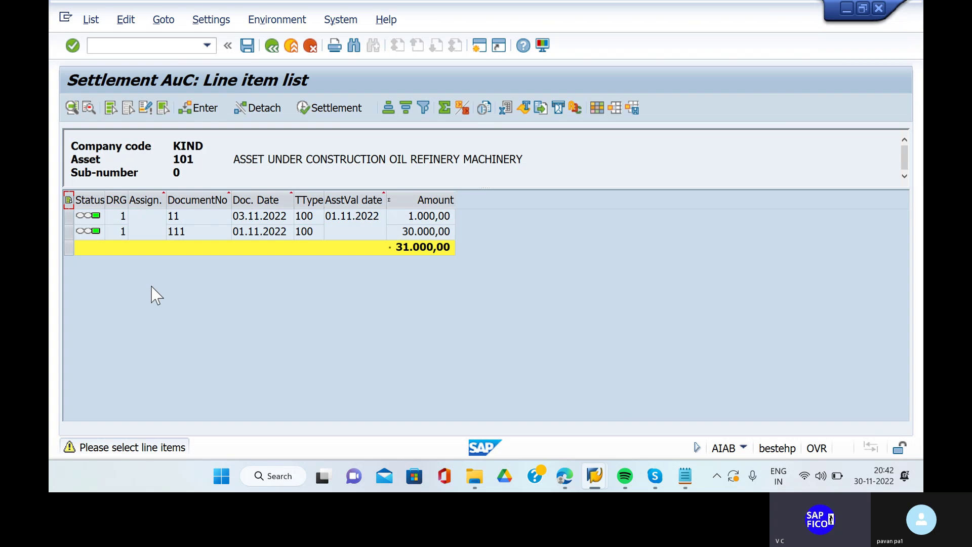
Start the settlement for asset 101 and set the asset value date to 10.11.2022.
left_click(322, 109)
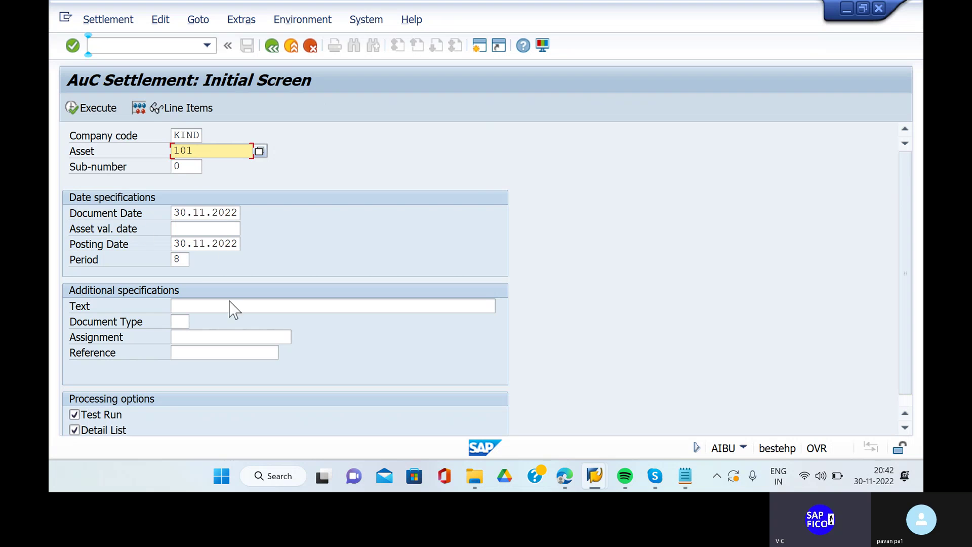
left_click(198, 229)
left_click(203, 247)
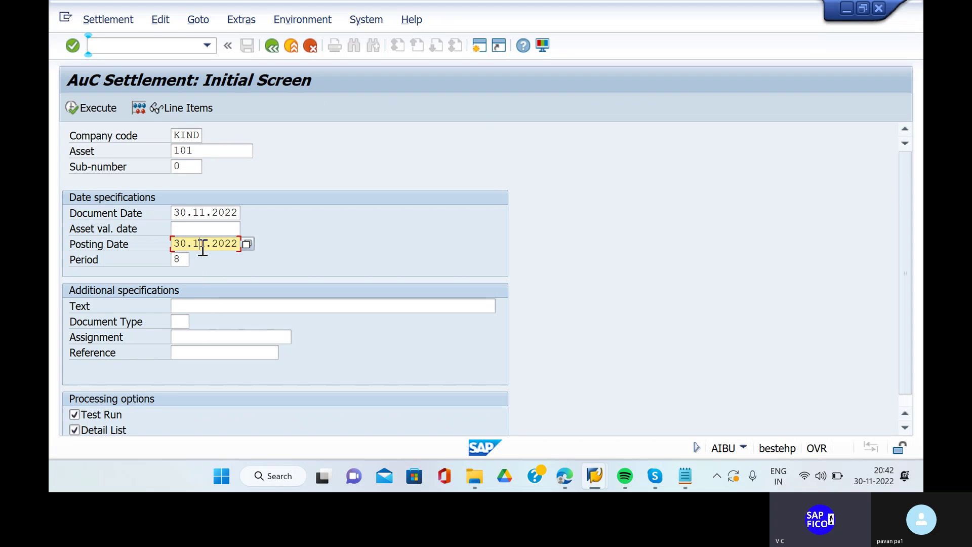
left_click(184, 232)
type("1")
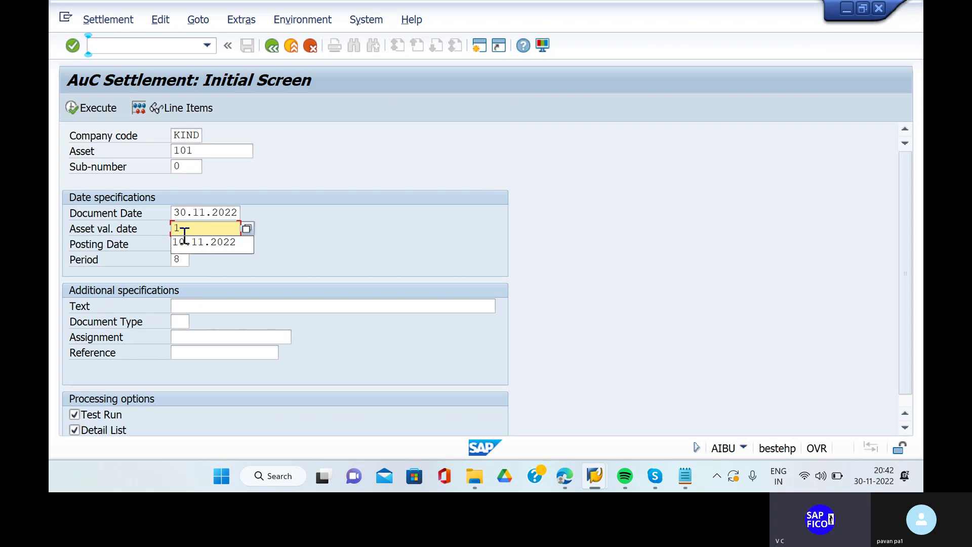
left_click(185, 247)
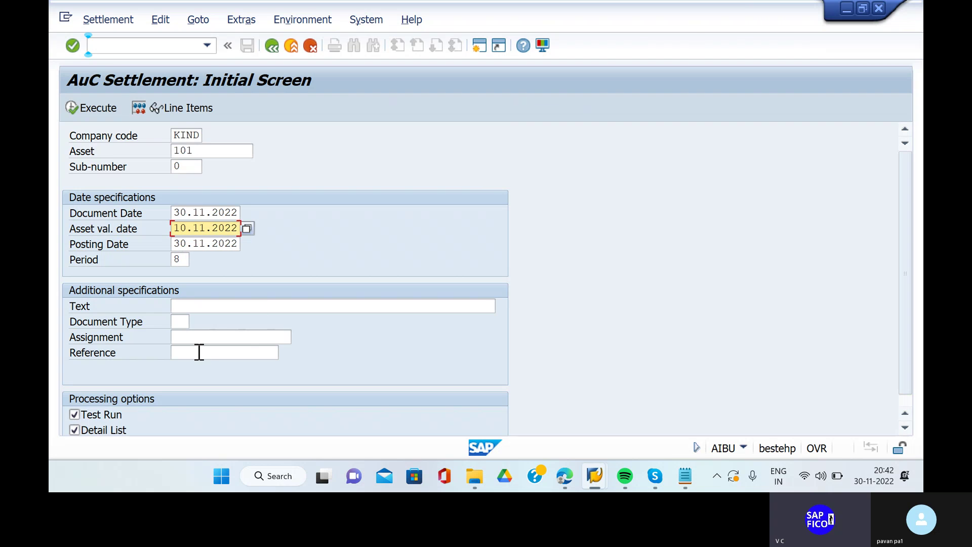
Set the settlement text to ASSET UNDER CONSTRUCTION SETTLEMENT.
left_click(221, 305)
left_click(221, 305)
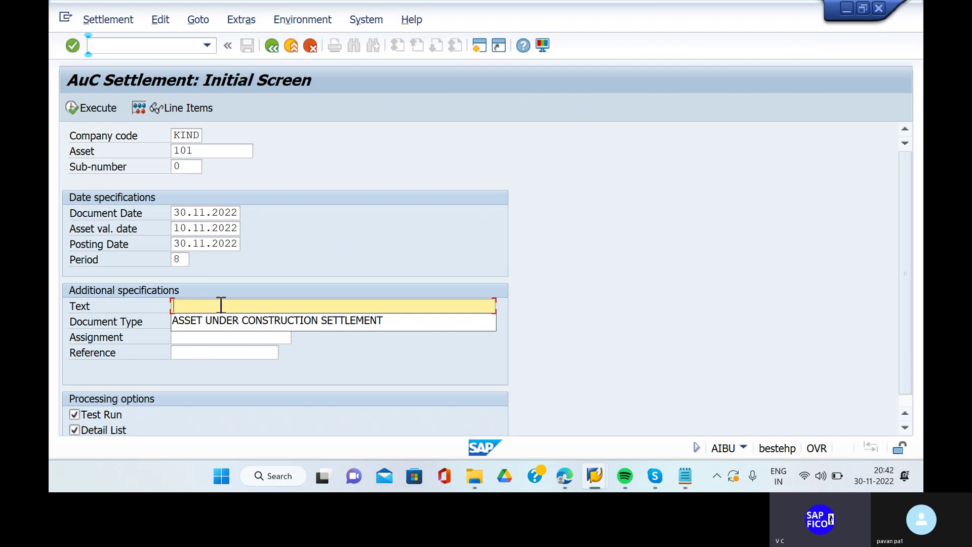
left_click(226, 322)
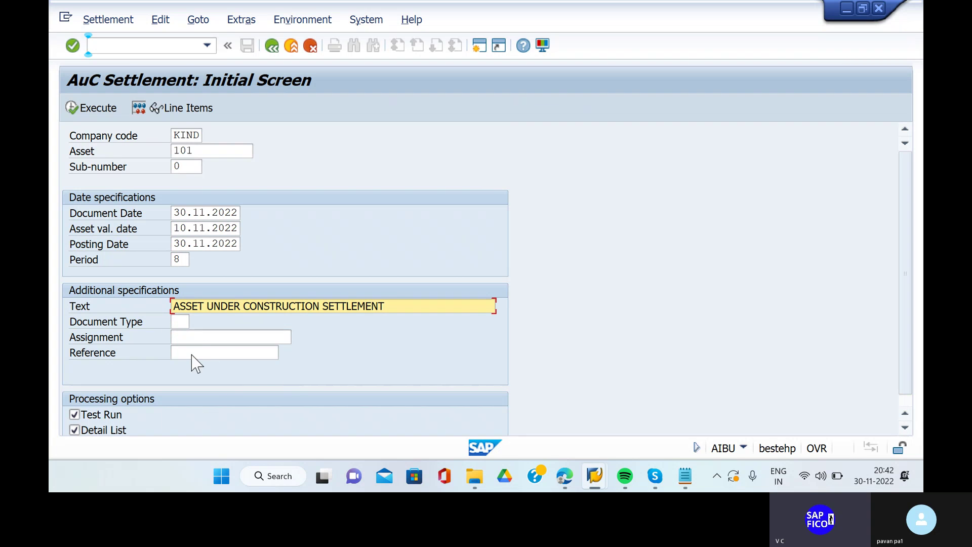
Turn off the test run option and execute the settlement of asset 101 in company code KIND.
left_click(76, 415)
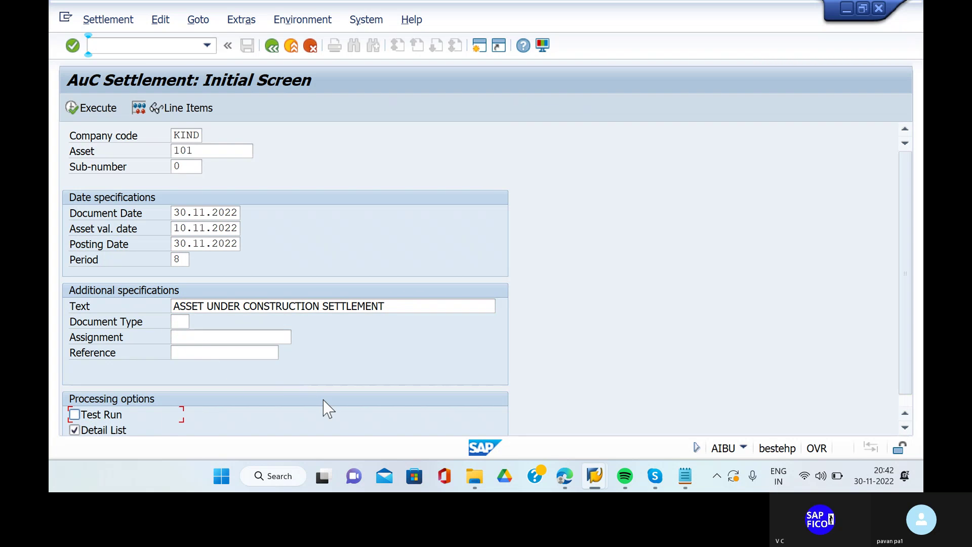
scroll(324, 406, "down", 1)
scroll(237, 401, "up", 1)
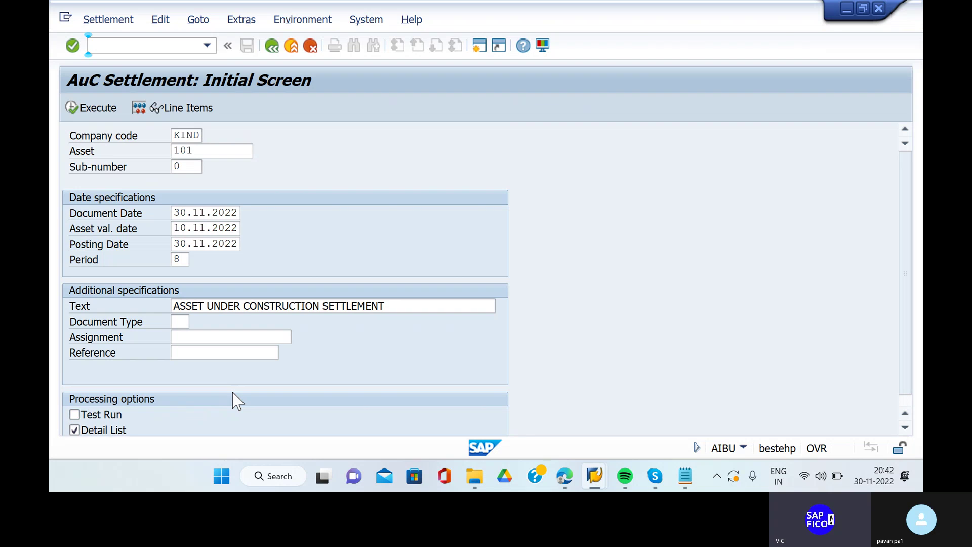
key("F8")
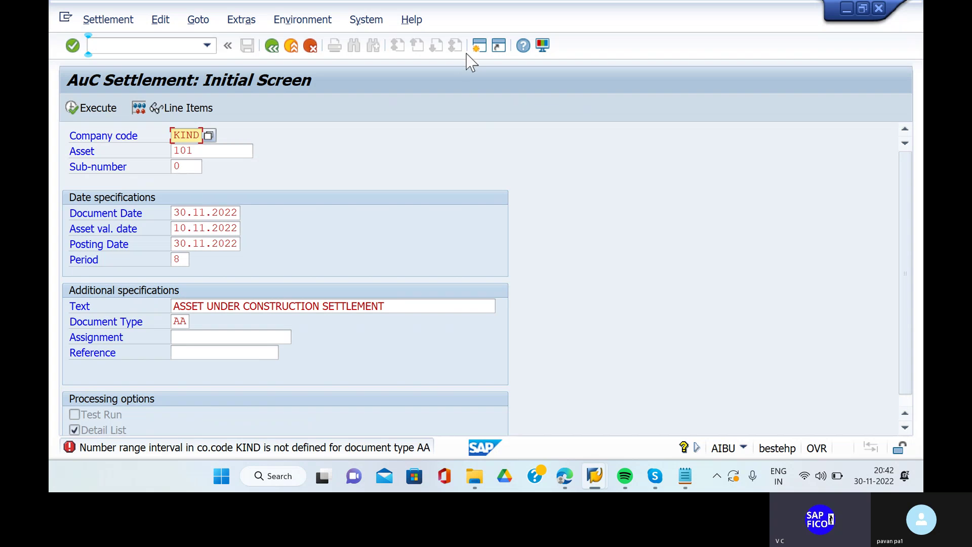
Run transaction OBA7 in a new session and open the details of document type AA (Asset posting).
left_click(481, 46)
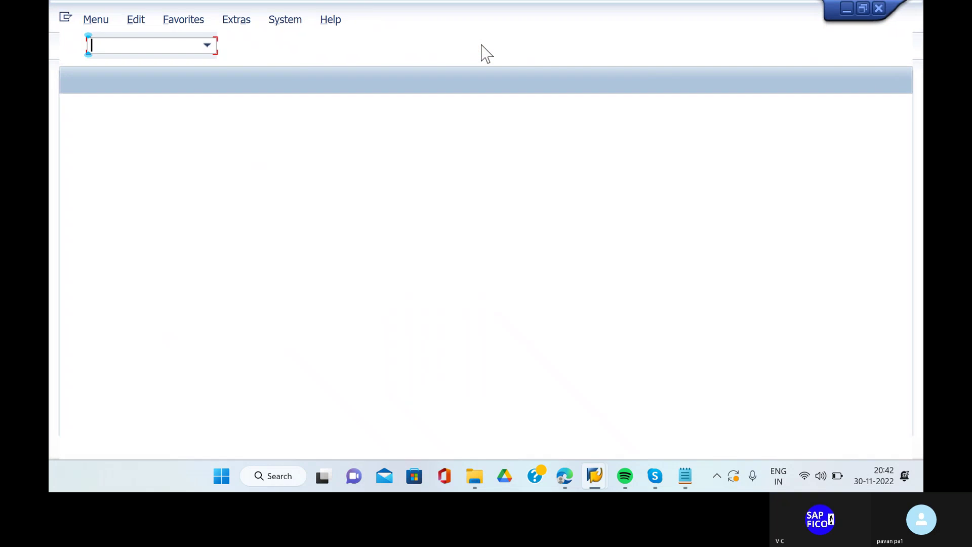
type("oba7")
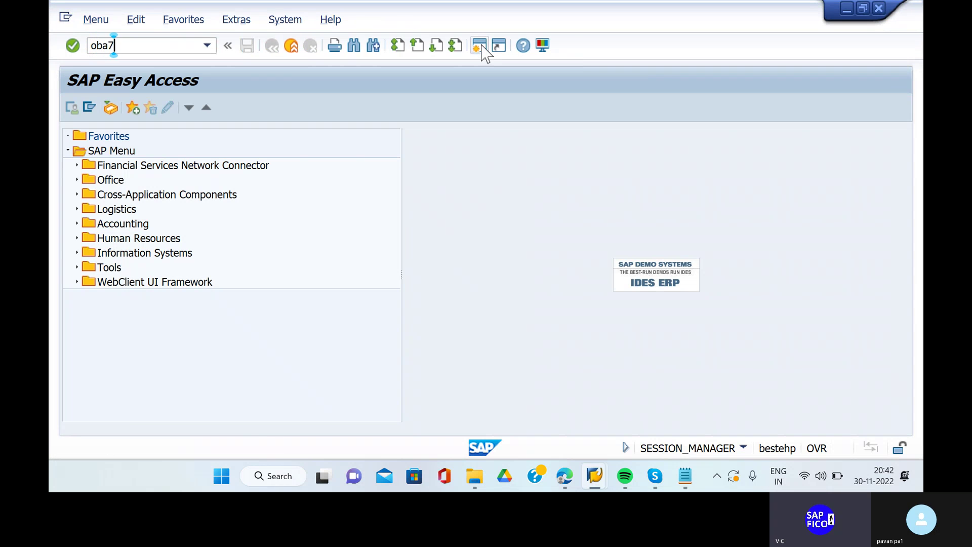
key("Return")
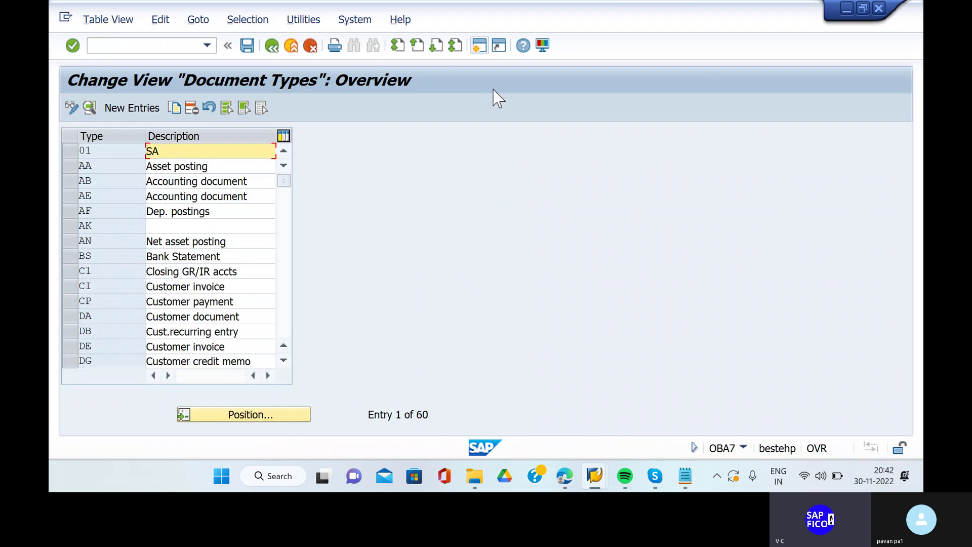
left_click(230, 420)
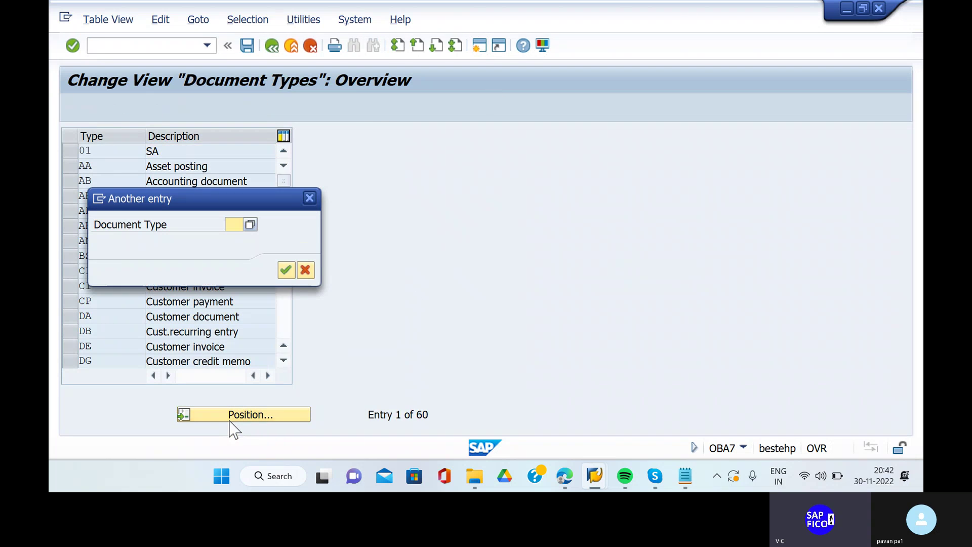
left_click(310, 199)
double_click(226, 162)
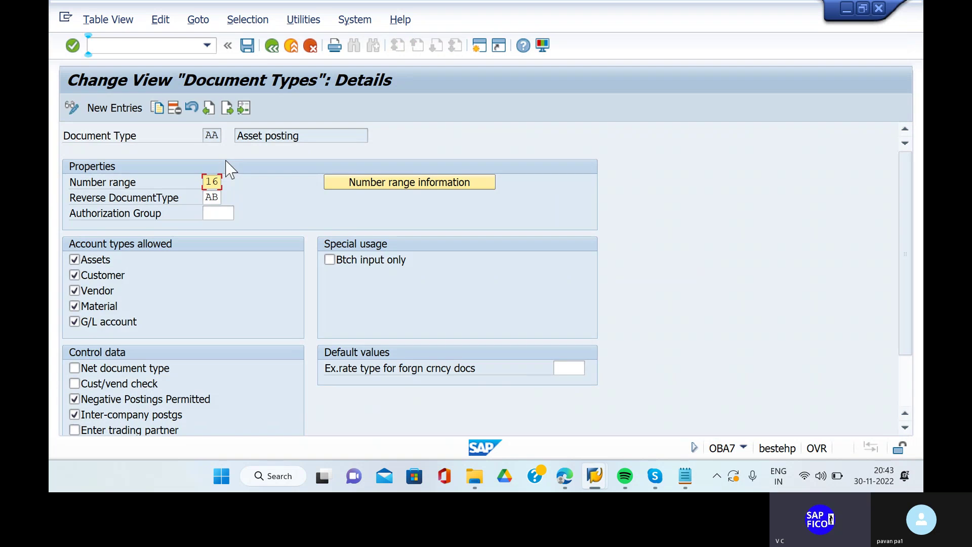
Open the number range intervals of company code KIND for editing from the document type's number range information.
left_click(388, 184)
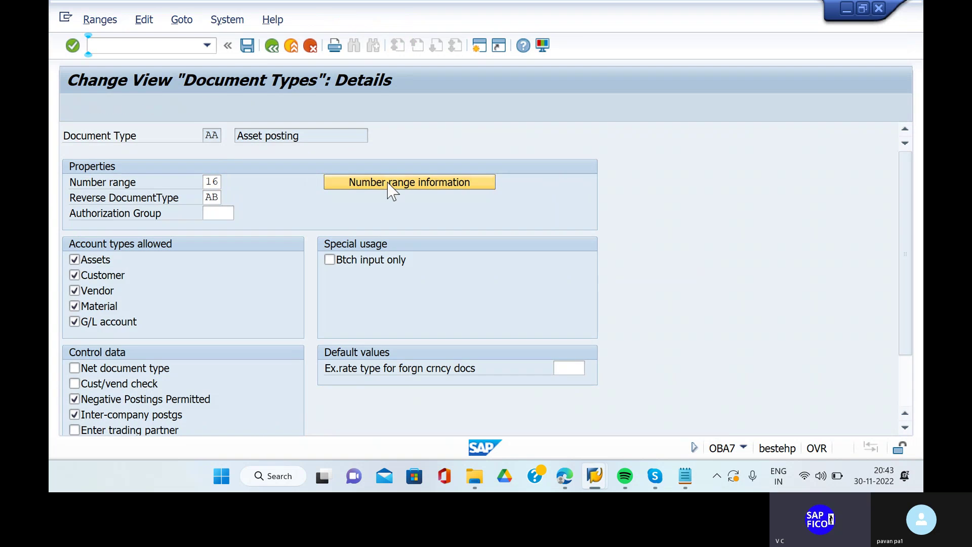
type("kind")
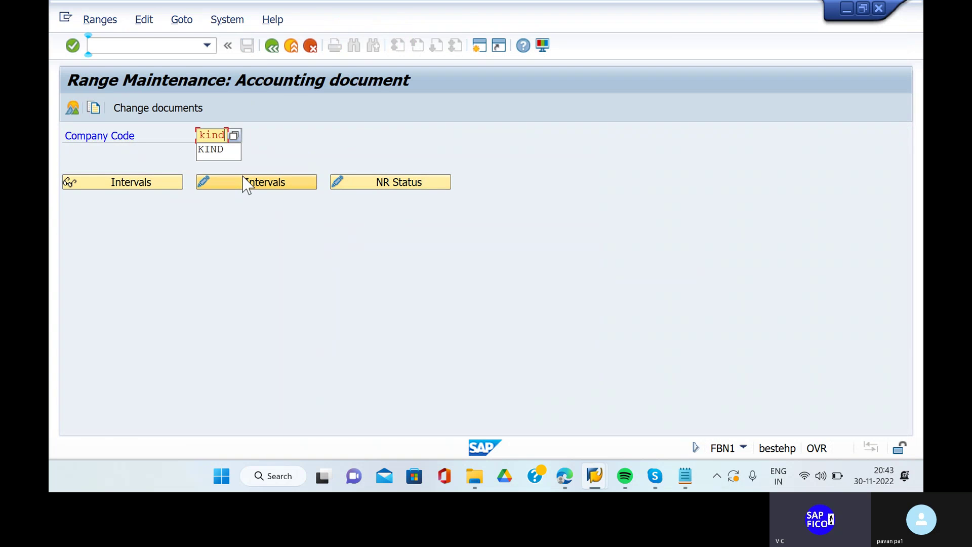
left_click(249, 184)
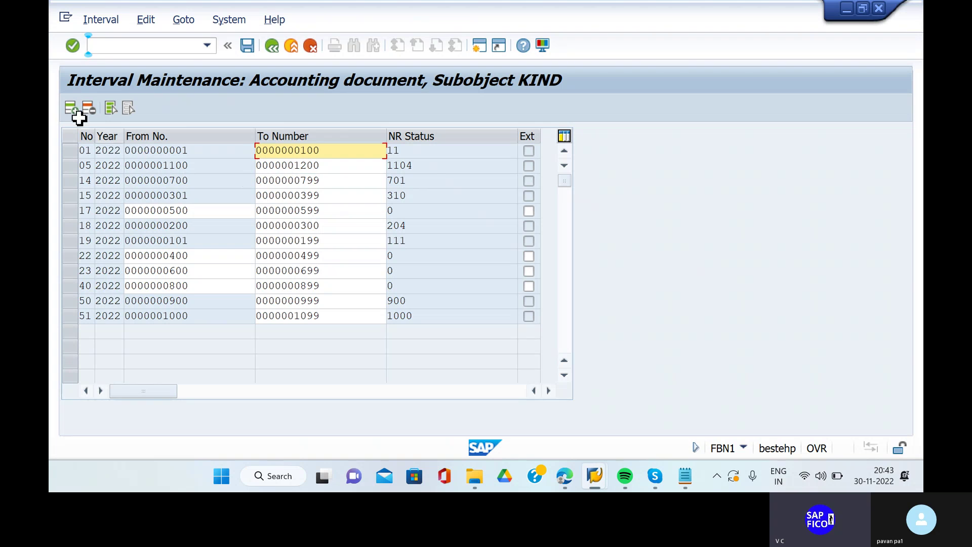
Add number range interval 16 for year 2022 from 1201 to 1299, then save it and accept the transport notice.
left_click(70, 115)
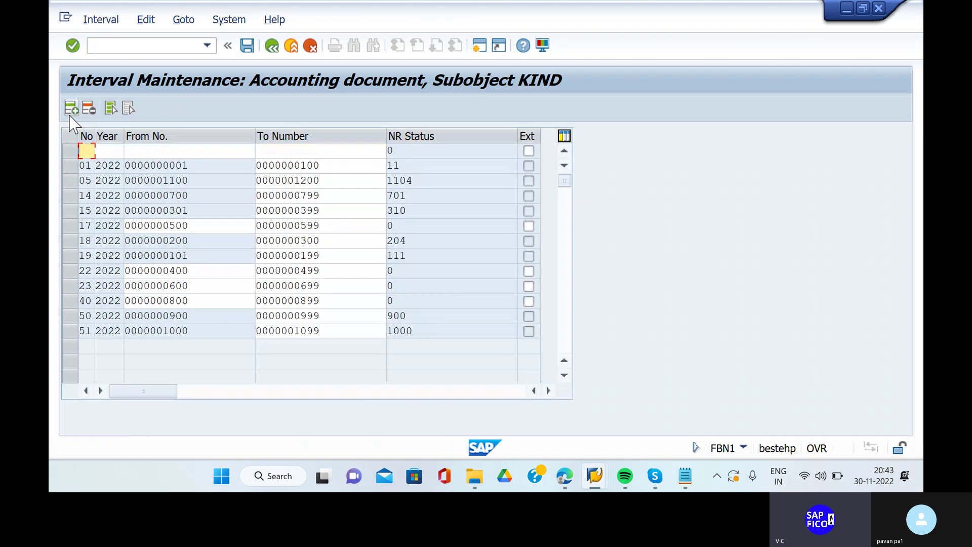
type("16")
left_click(111, 151)
type("2")
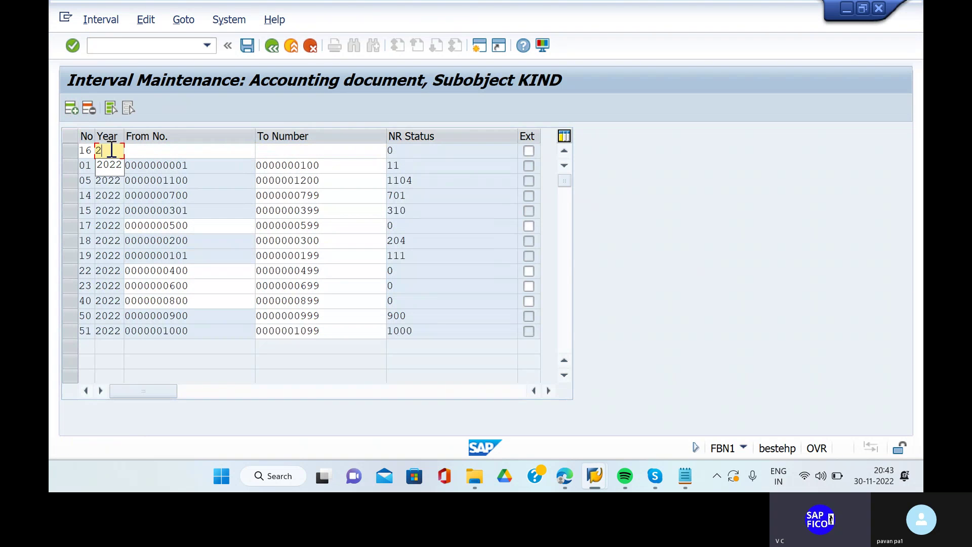
type("022")
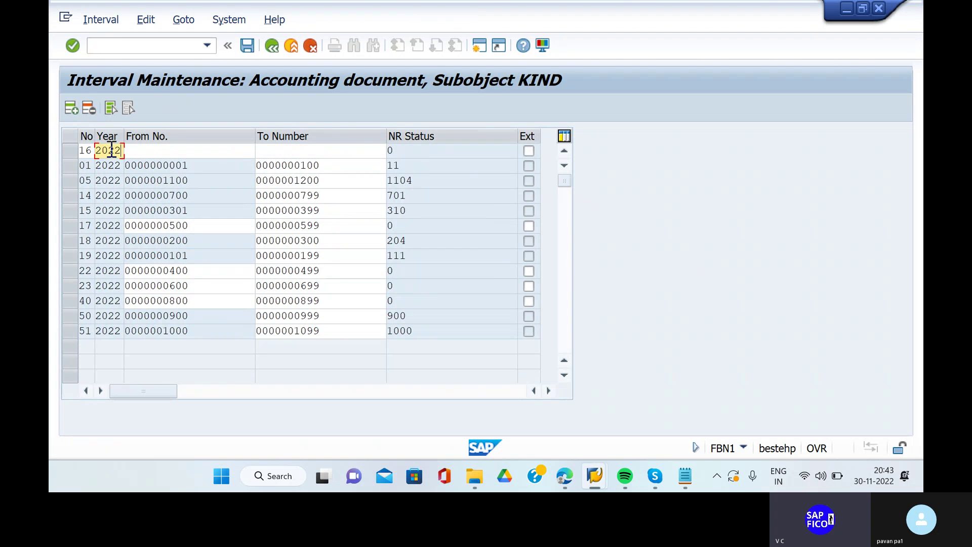
left_click(169, 155)
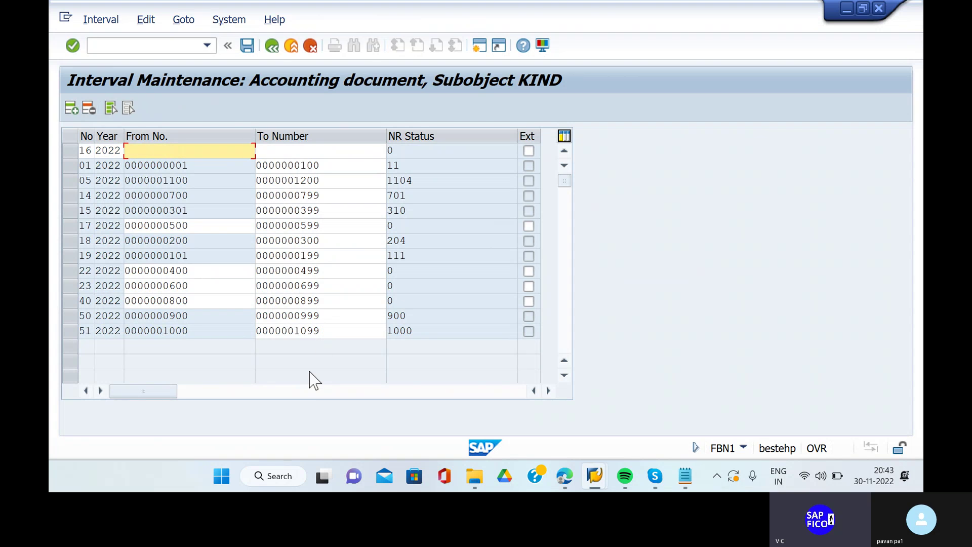
type("1201")
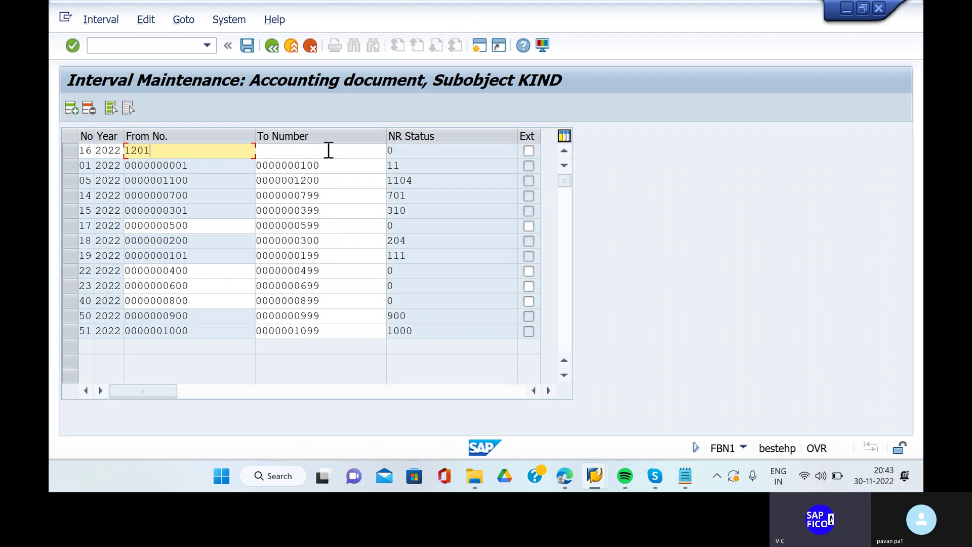
left_click(328, 152)
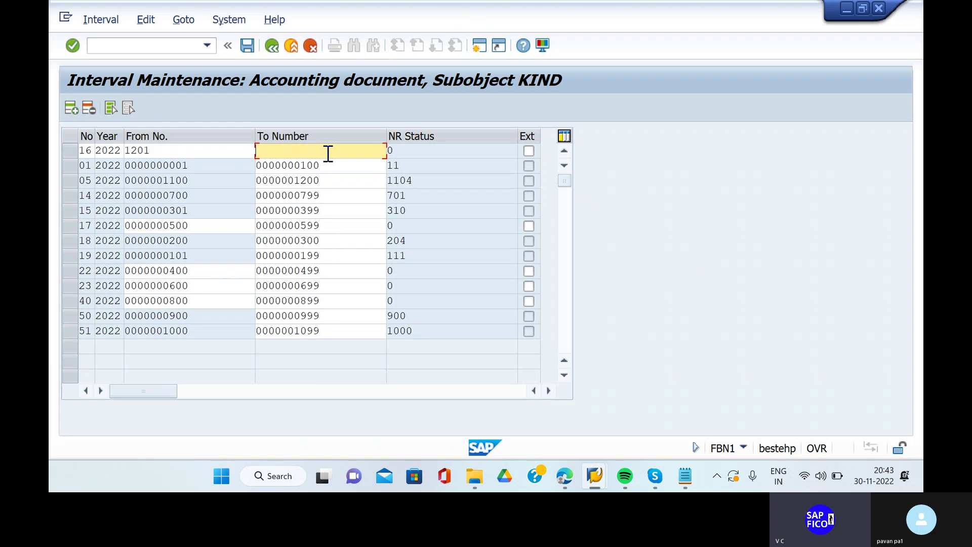
type("1299")
key("Return")
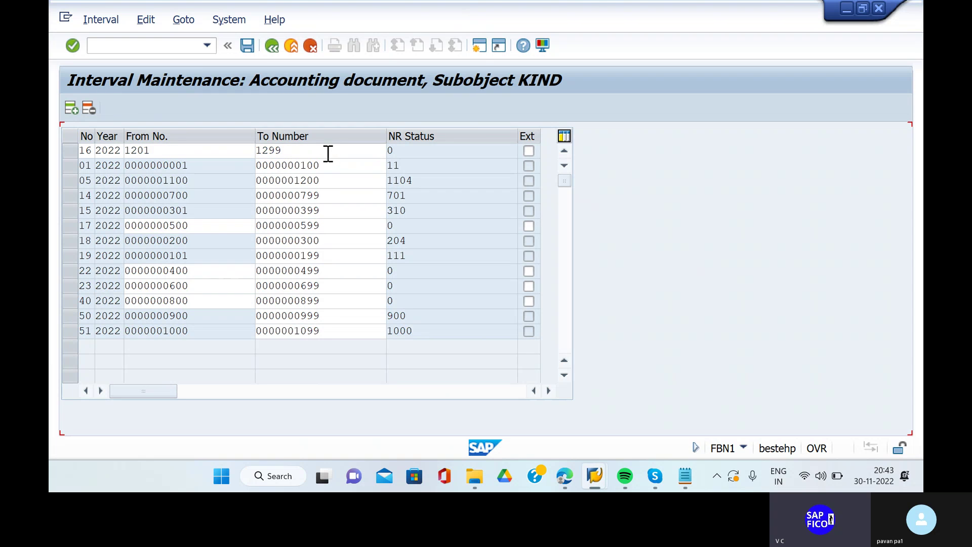
left_click(248, 47)
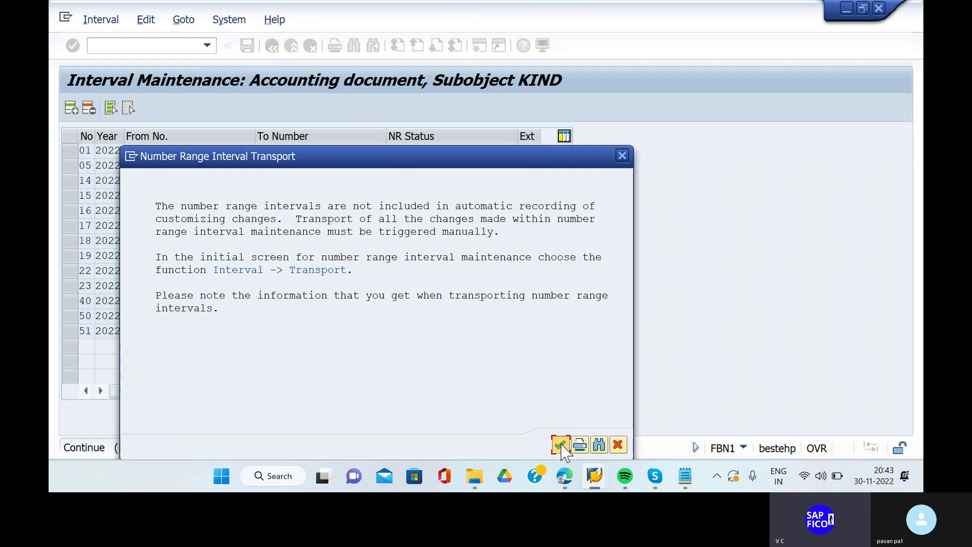
left_click(560, 446)
Return to the AuC settlement session, execute the settlement of asset 101 with document type AA, and review the posted result.
mouse_move(596, 475)
left_click(588, 439)
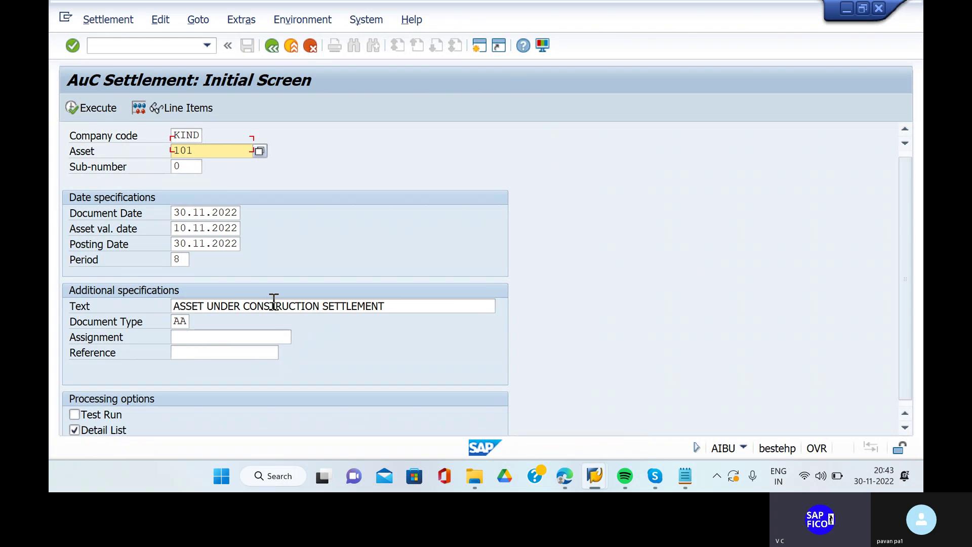
scroll(274, 304, "down", 1)
left_click(182, 308)
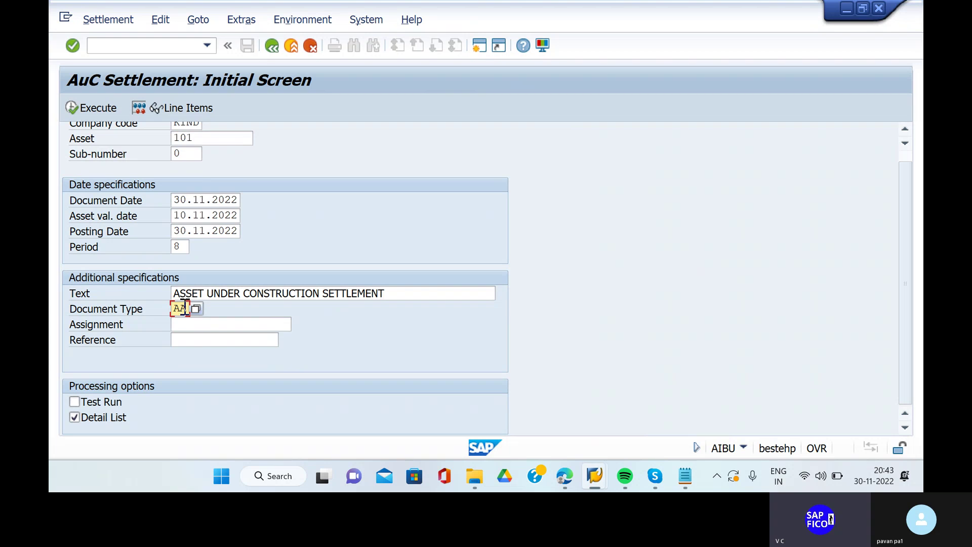
left_click(72, 108)
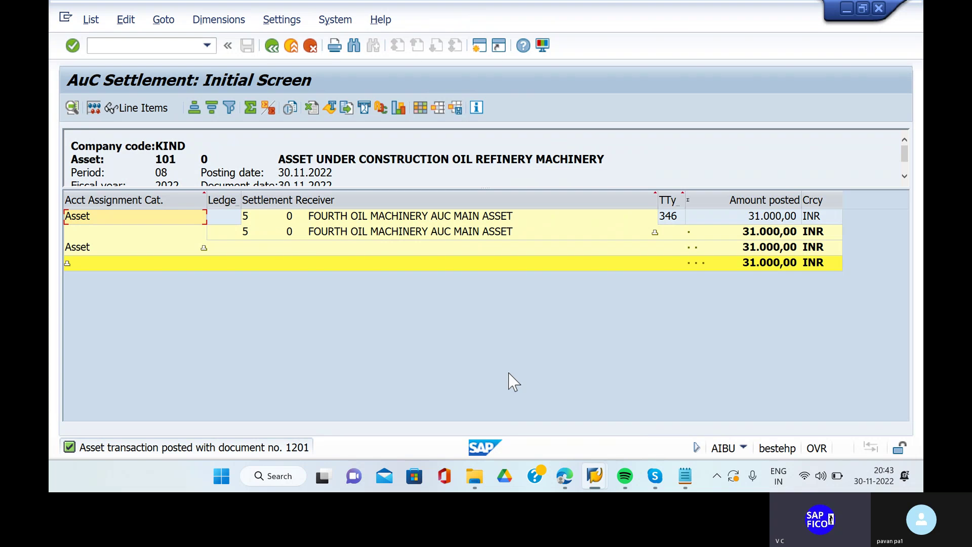
scroll(355, 184, "down", 2)
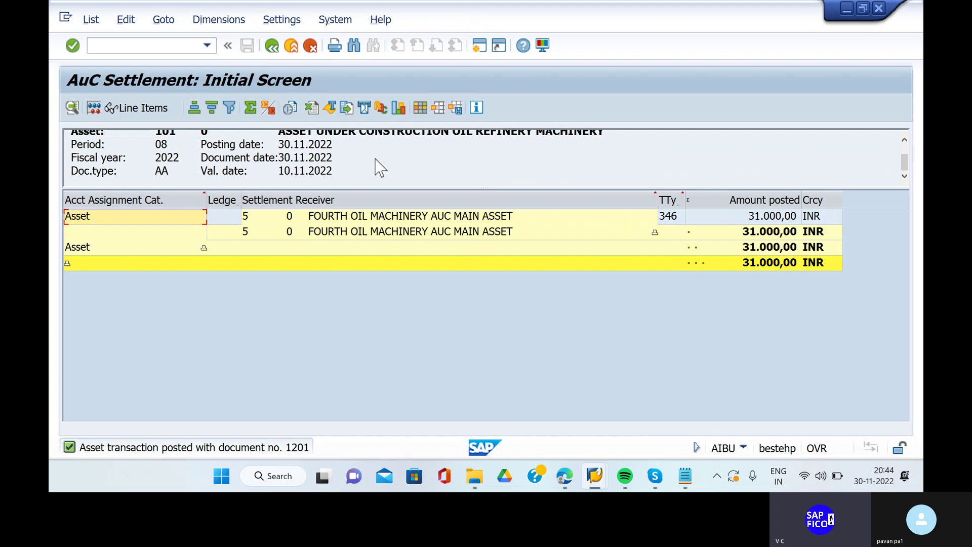
scroll(381, 167, "up", 2)
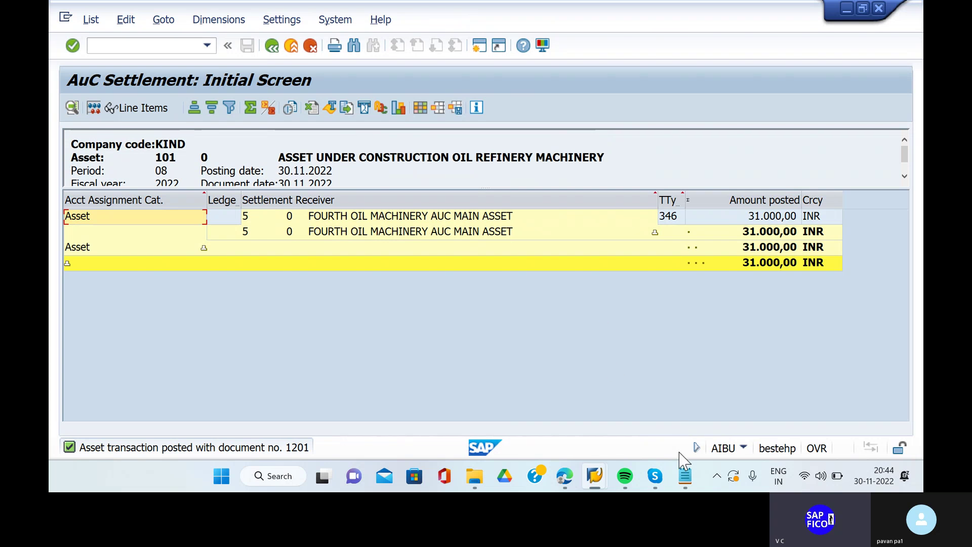
Switch to Notepad and add the line "asset under construction settlement document is 101 0 -- 5 0" below configuration step 5.
left_click(685, 479)
left_click(636, 369)
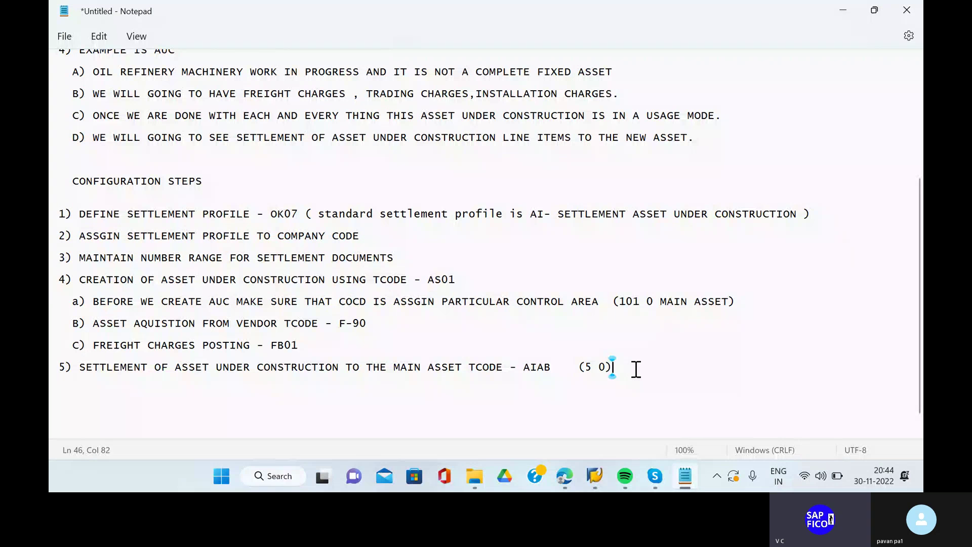
key("Return")
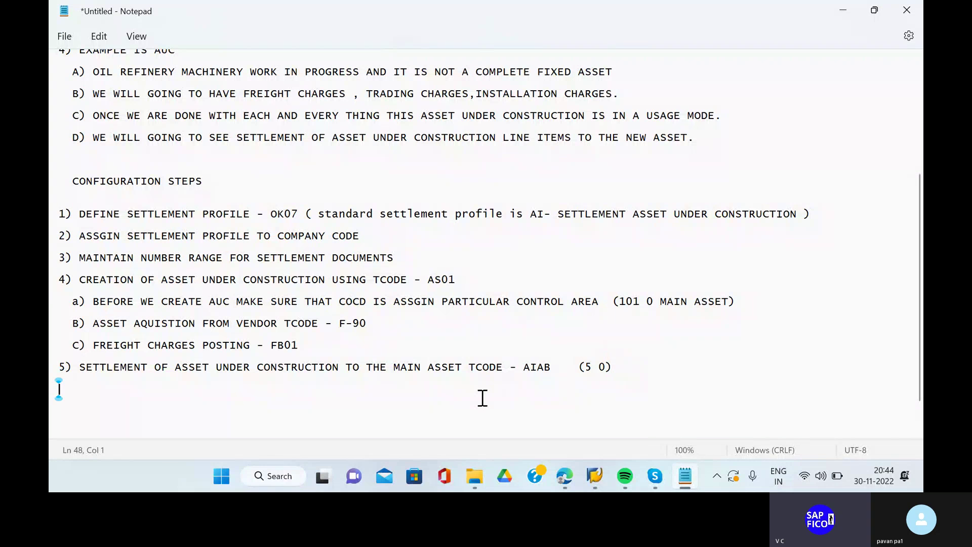
type("asset")
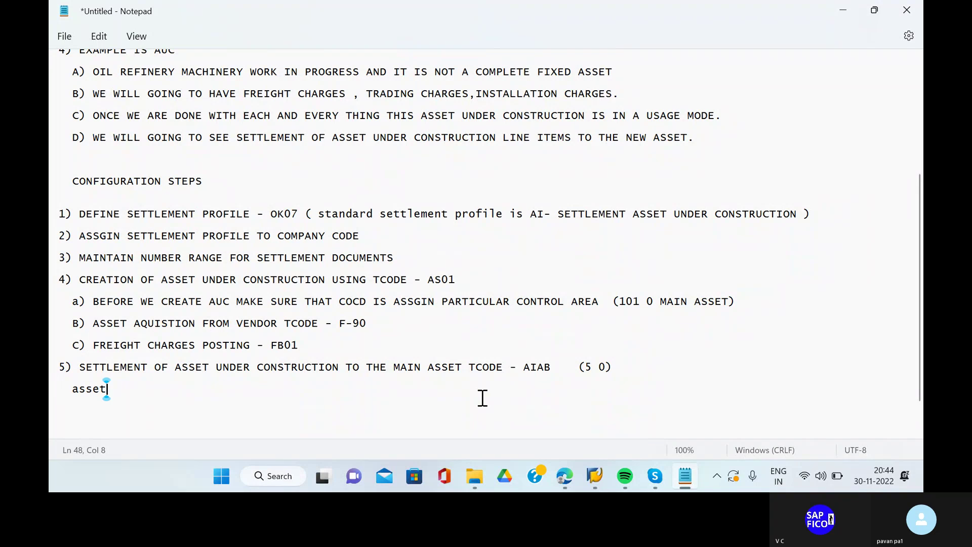
type(" under cons")
key("BackSpace")
key("BackSpace")
type("onst")
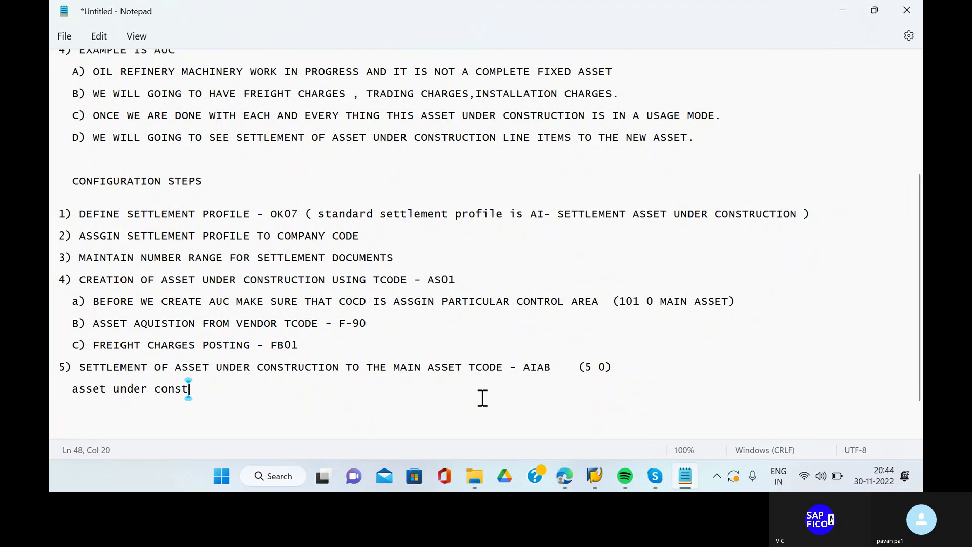
type("ruction ")
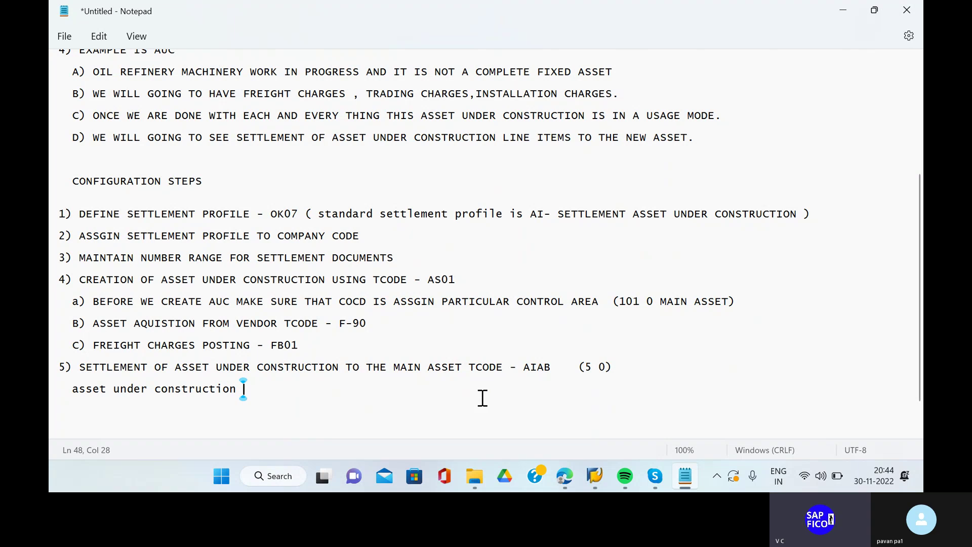
type("settlement d")
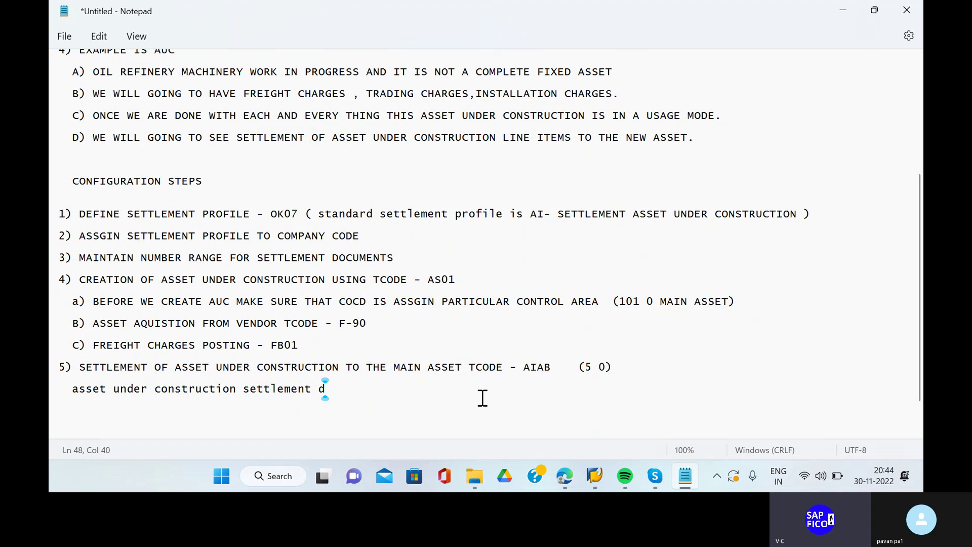
type("ocume")
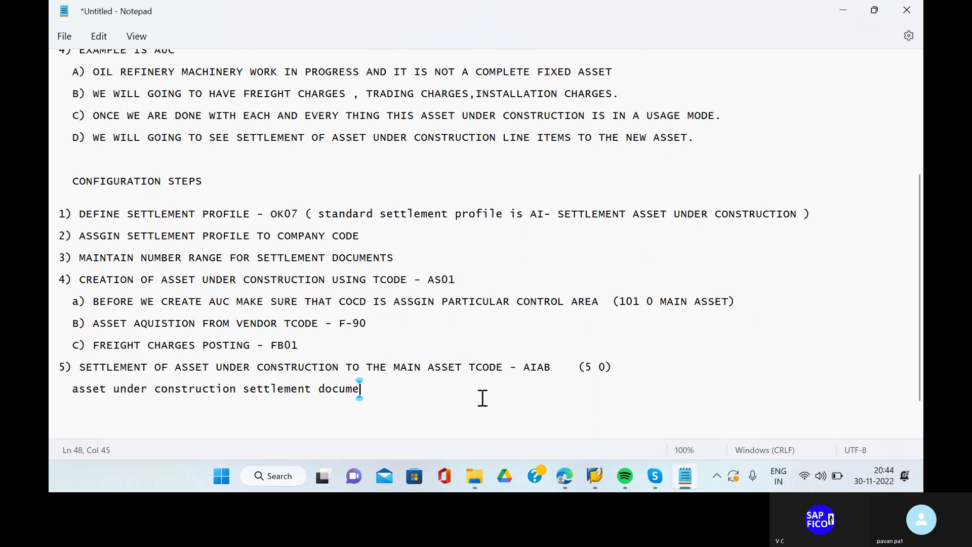
type("nt is 101 0")
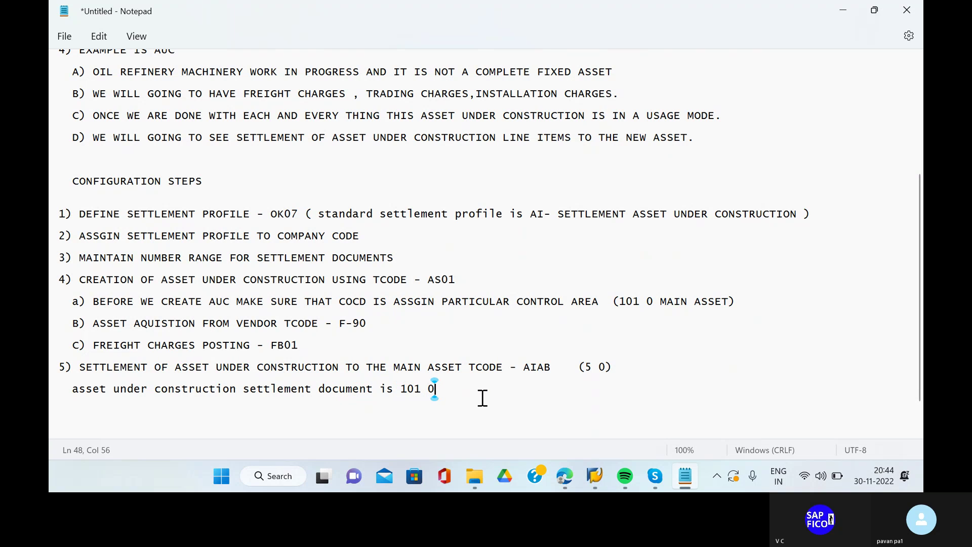
type(" -- 5 0  ")
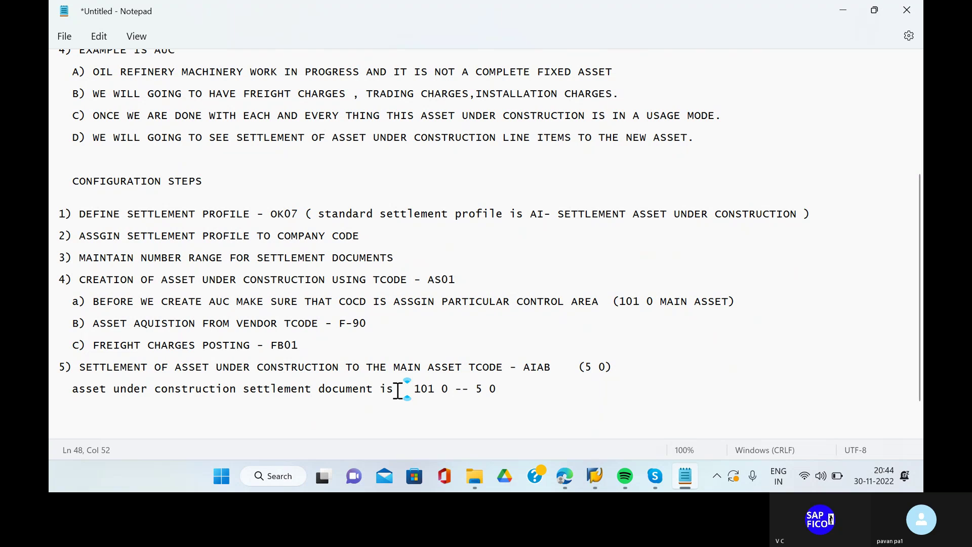
Enclose 101 0 in parentheses in the settlement document line of the notes.
type(" ( ")
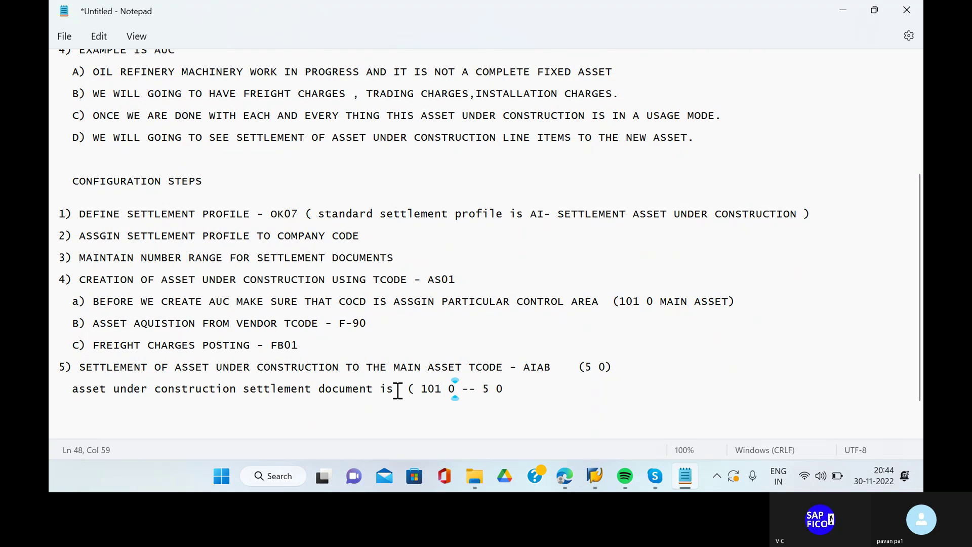
type(")")
left_click(401, 389)
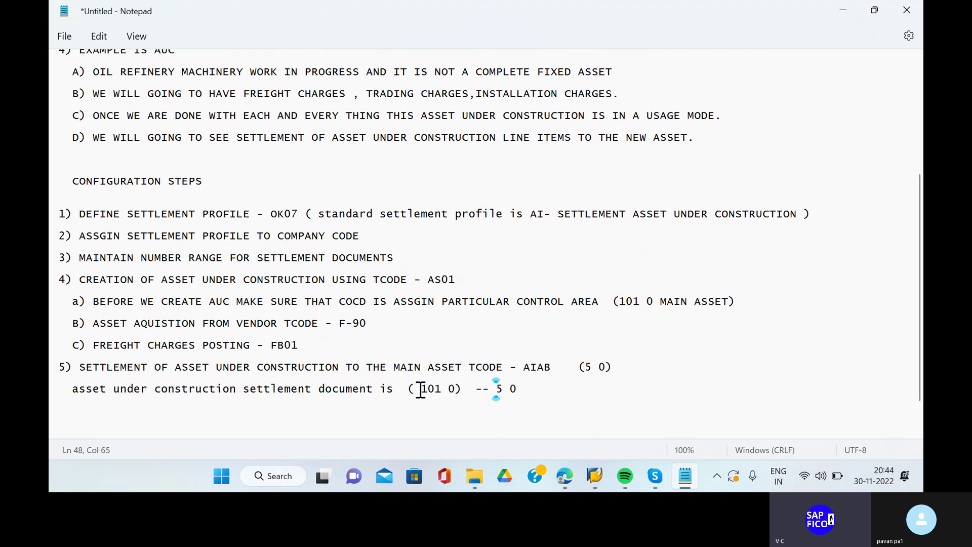
Switch to the SAP AuC Settlement session and review the posted settlement's header details and document number.
left_click(595, 476)
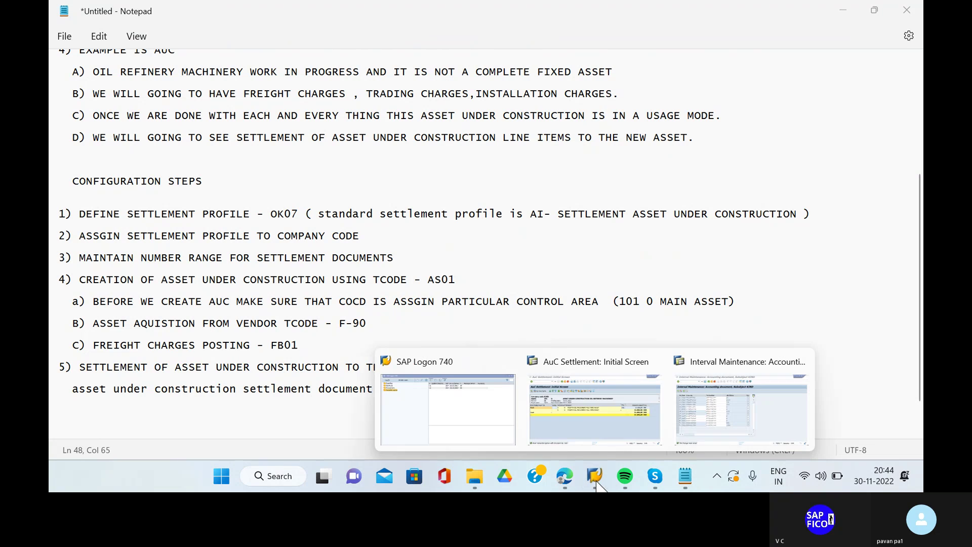
left_click(599, 447)
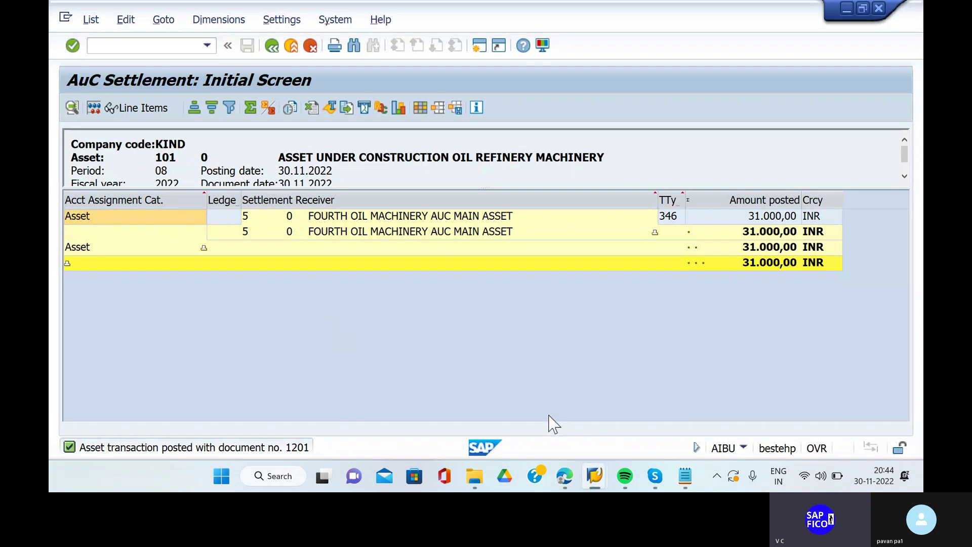
scroll(212, 154, "down", 1)
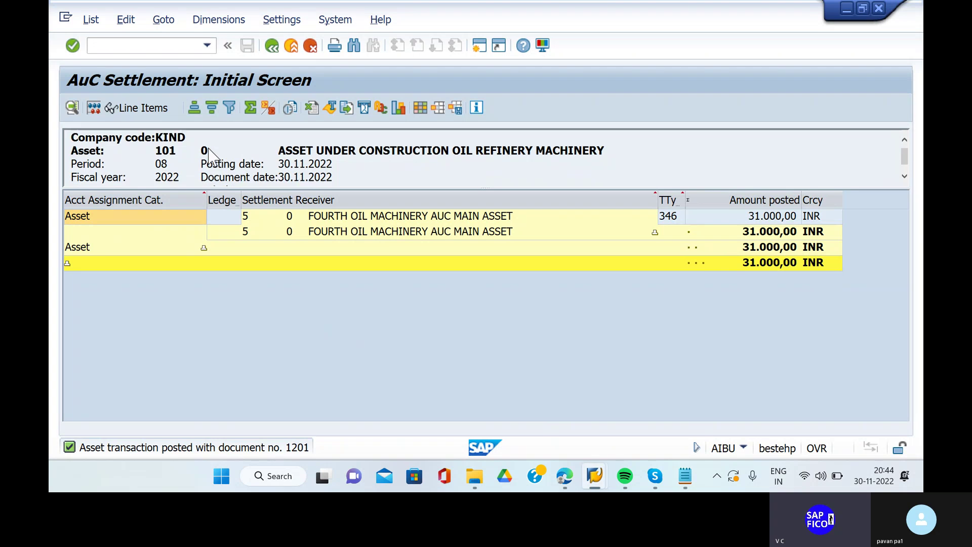
scroll(212, 155, "down", 1)
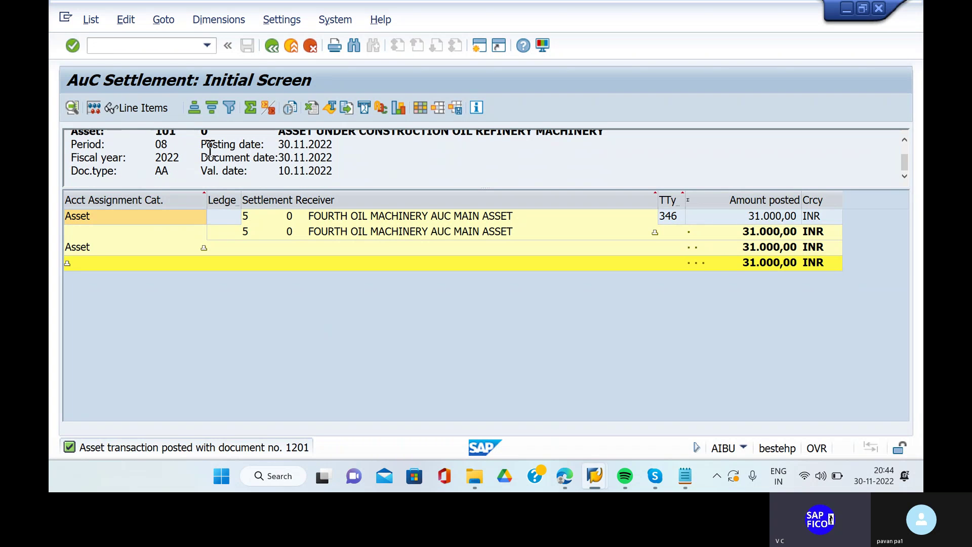
scroll(222, 159, "up", 1)
scroll(225, 161, "down", 1)
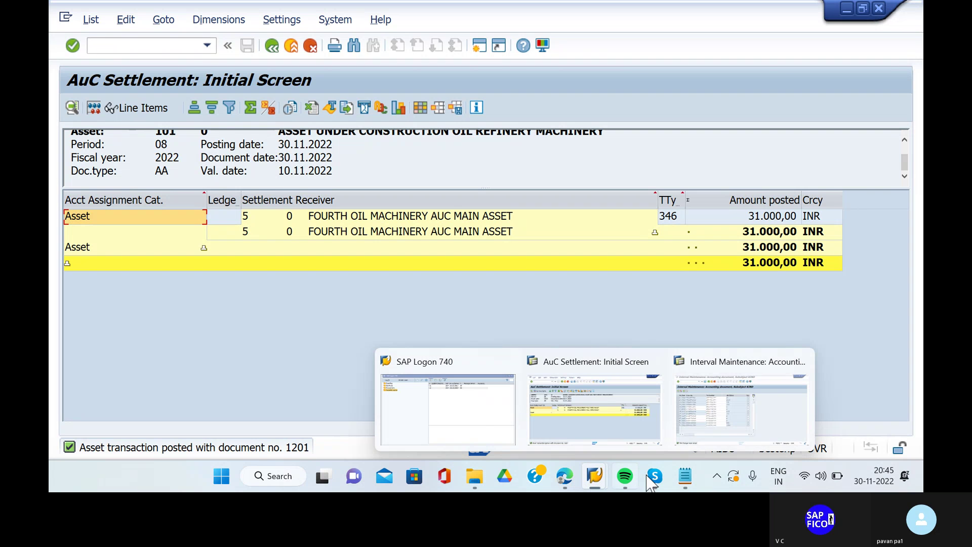
Return to Notepad, replace 101 0 with 1201 inside the parentheses, and delete the trailing 5 0 from that line.
left_click(684, 476)
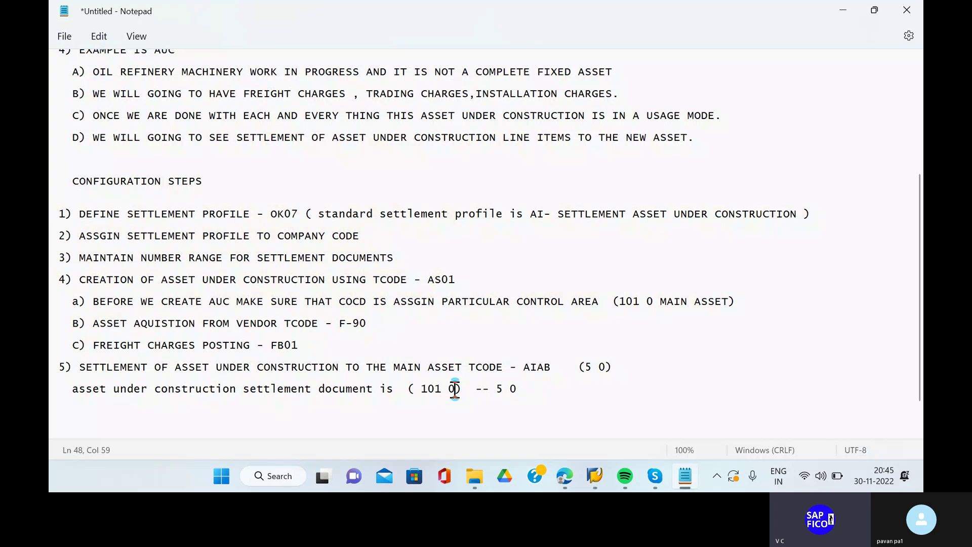
key("BackSpace")
key("BackSpace")
key("BackSpace")
key("BackSpace")
key("BackSpace")
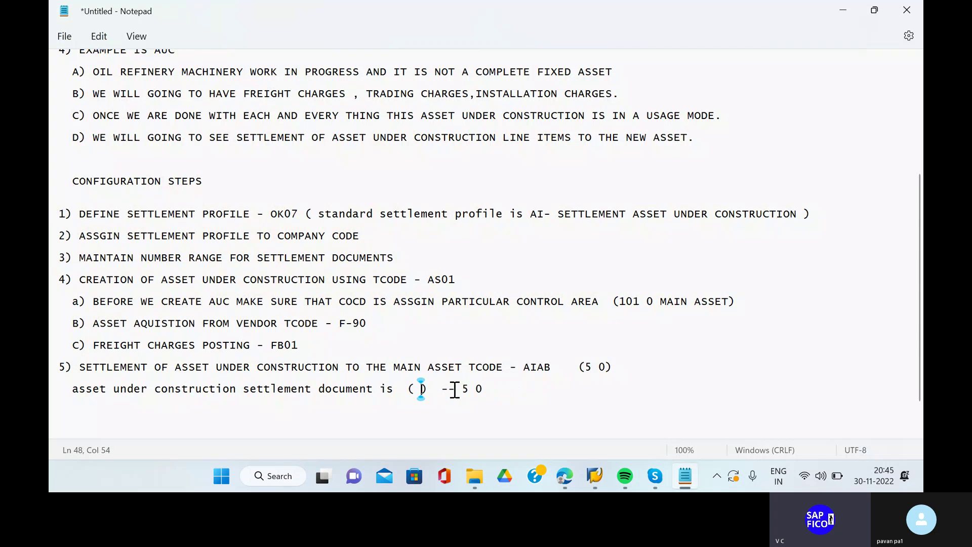
type("1201")
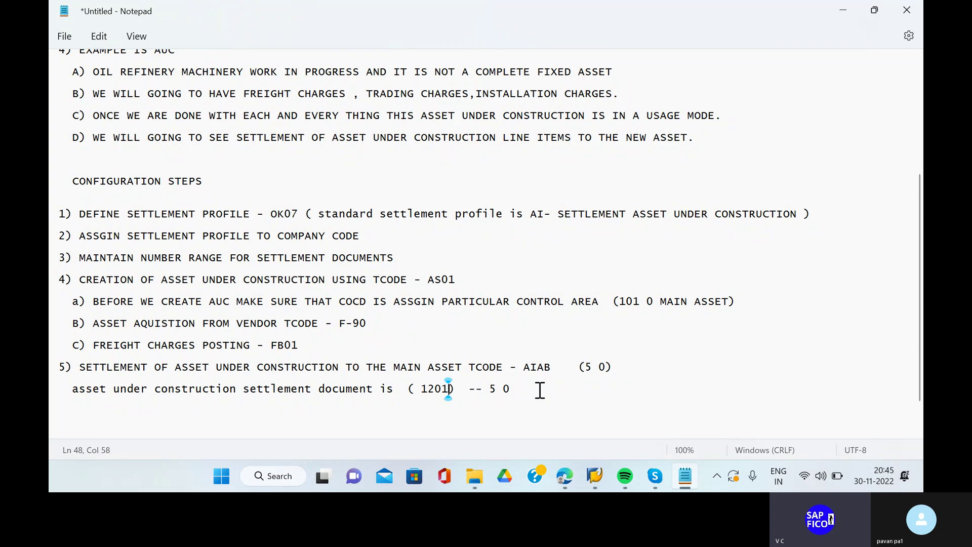
key("BackSpace")
key("BackSpace")
key("BackSpace")
key("BackSpace")
Switch to the SAP number range interval session, start transaction FB03, and display document 1201 of company code KIND.
left_click(594, 476)
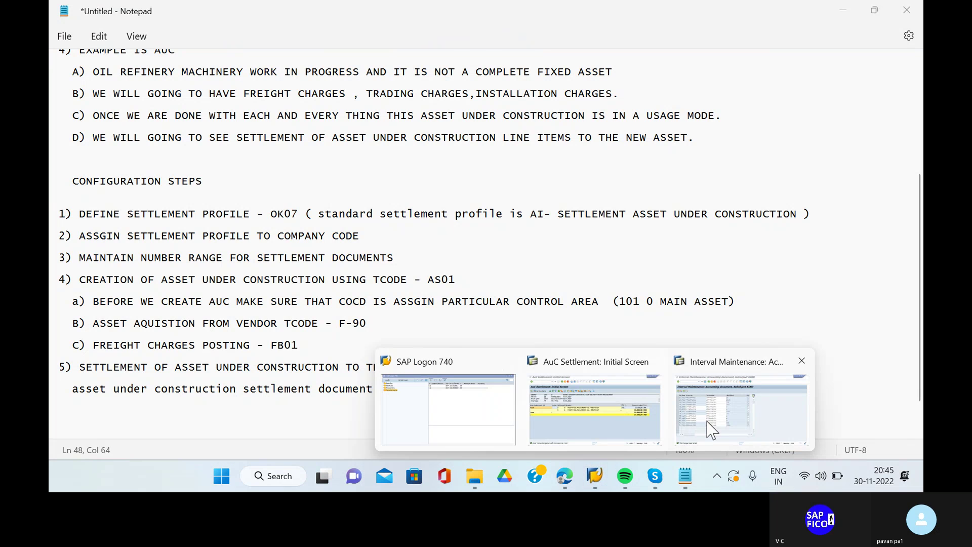
left_click(712, 430)
left_click(181, 46)
type("/")
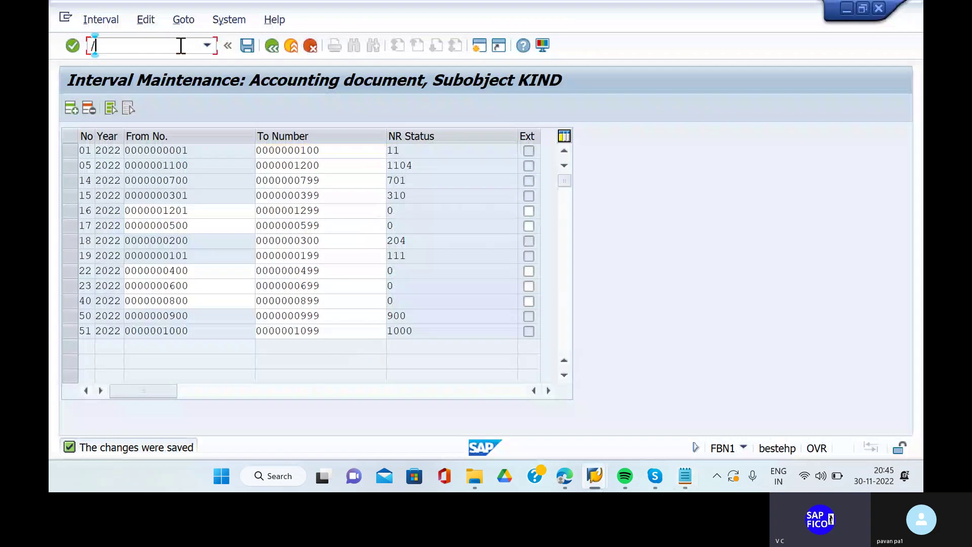
type("n")
key("Return")
type("fb03")
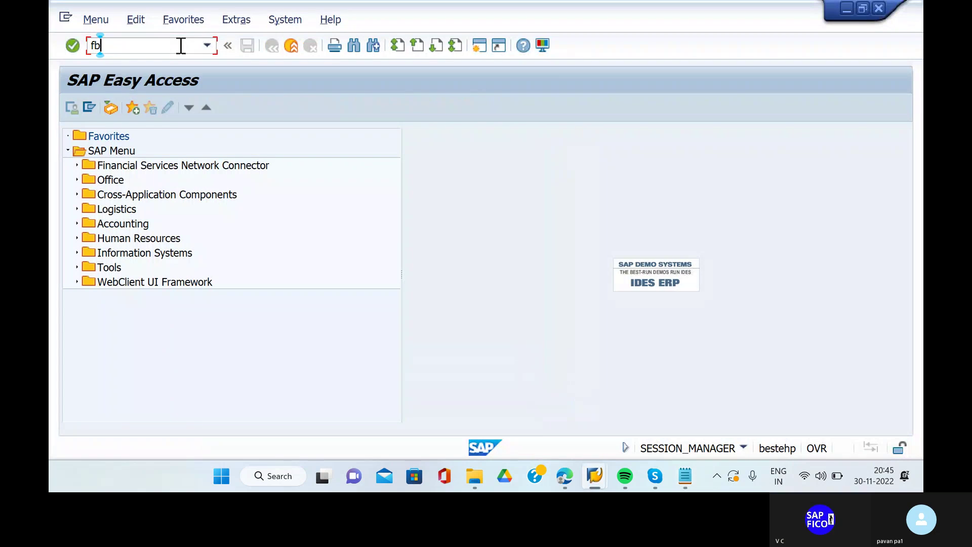
key("Return")
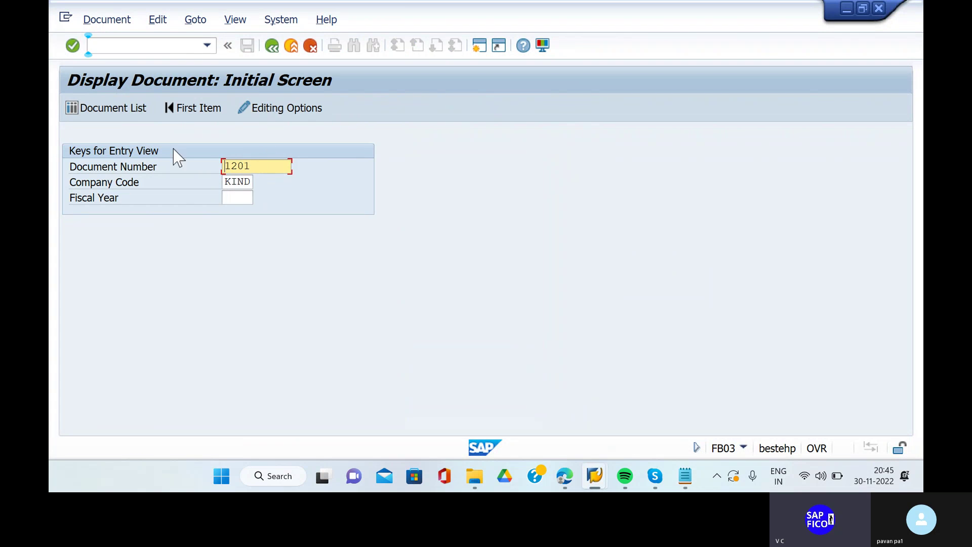
key("Return")
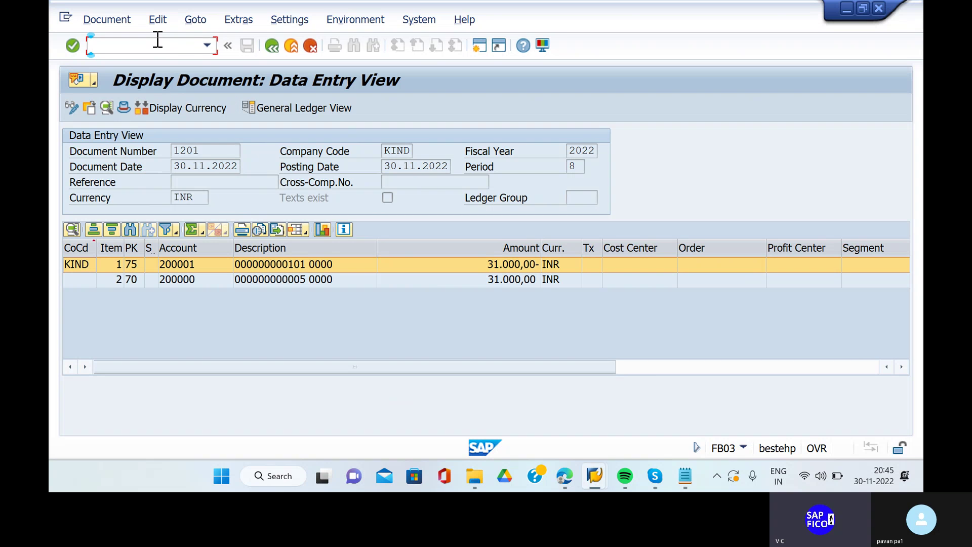
Open Asset Explorer (AW01N) for asset 101 and examine its planned values and the transfer transaction of type 345.
type("n")
key("Return")
type("aw01n")
key("Return")
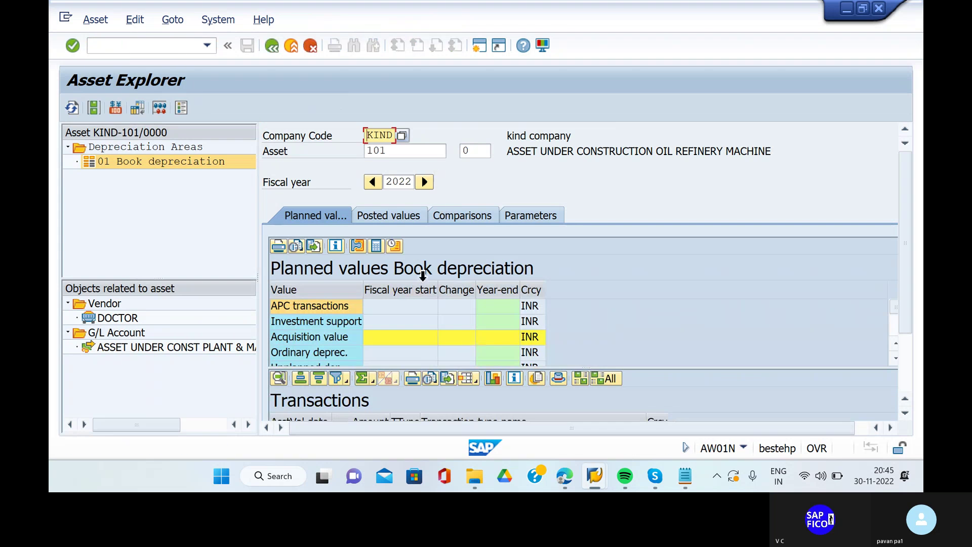
scroll(483, 320, "down", 3)
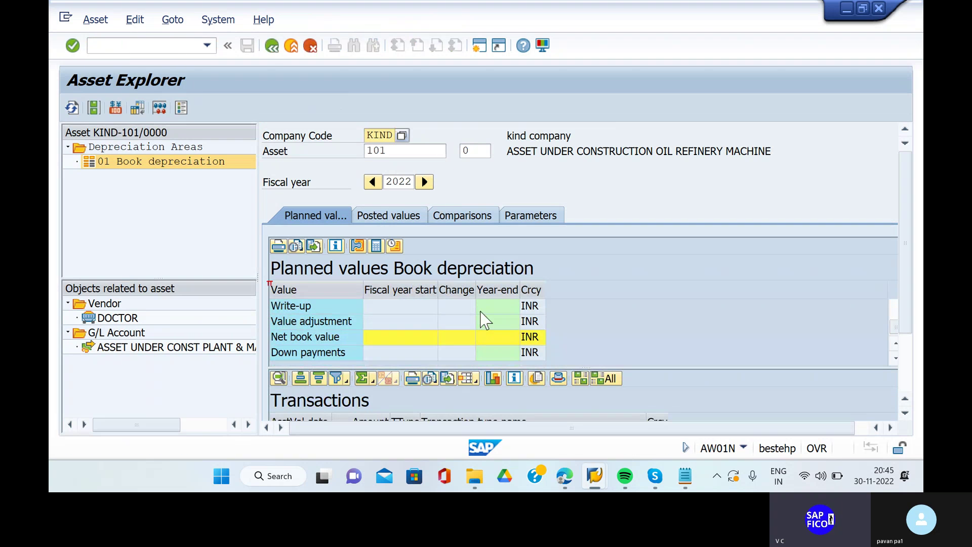
scroll(907, 364, "down", 3)
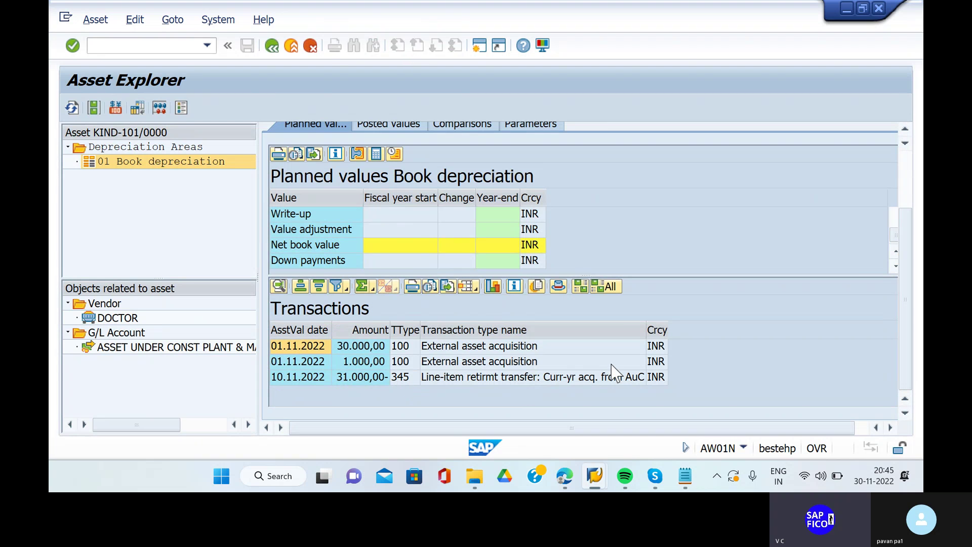
left_click(410, 378)
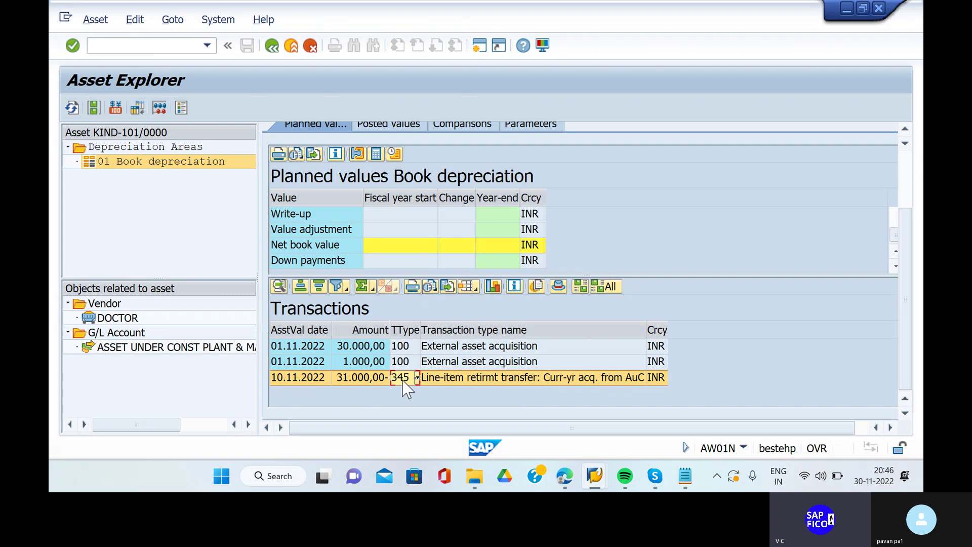
mouse_move(596, 479)
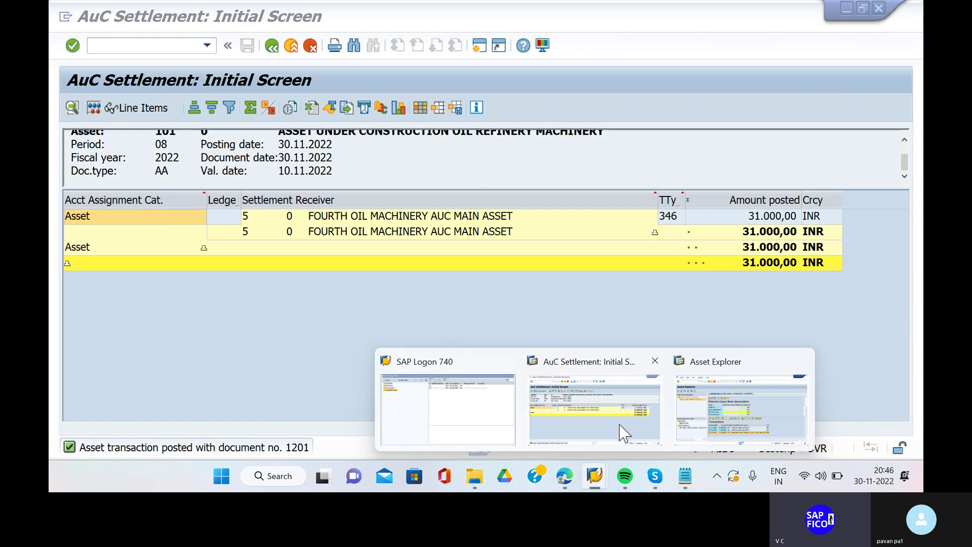
left_click(729, 425)
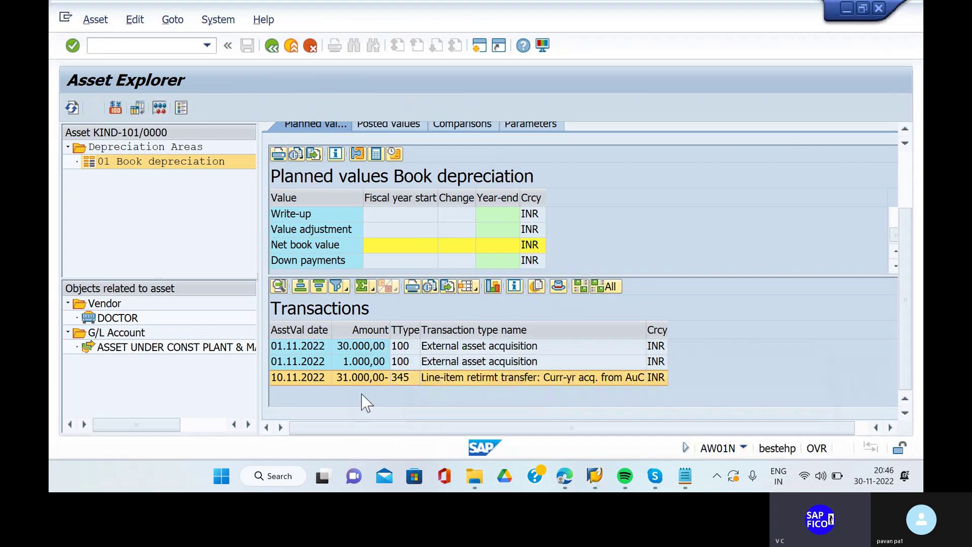
Load main asset 5 in Asset Explorer and examine its planned book depreciation values and transactions.
scroll(658, 213, "up", 3)
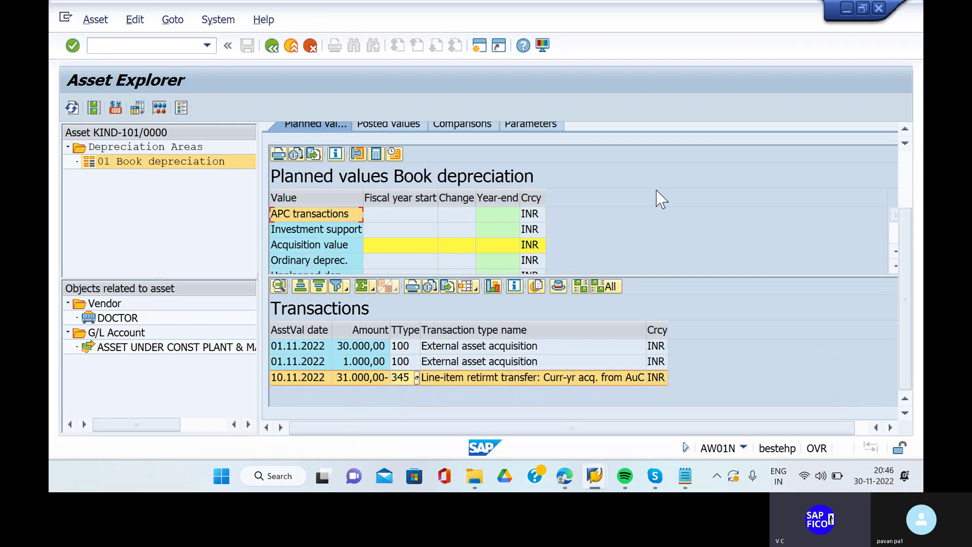
scroll(914, 164, "up", 3)
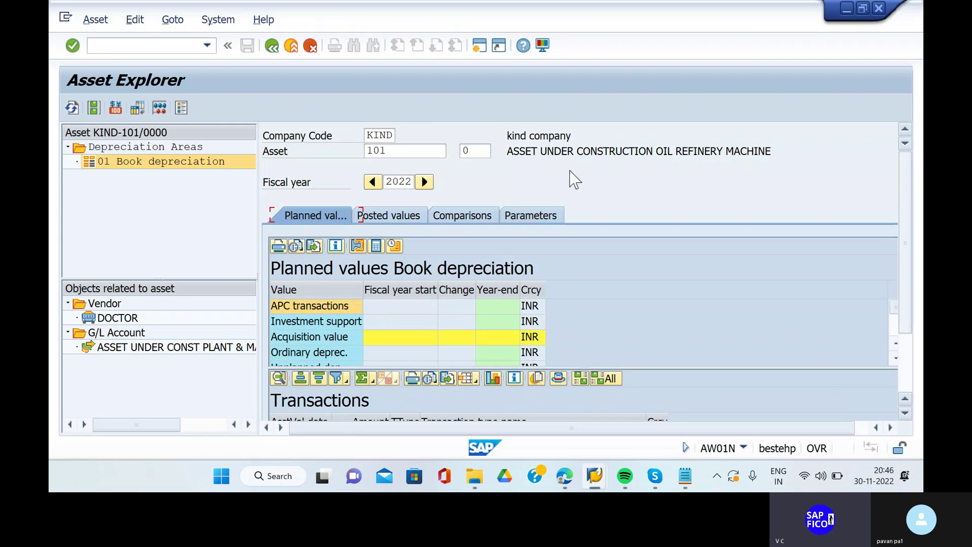
left_click(438, 150)
key("BackSpace")
key("BackSpace")
key("BackSpace")
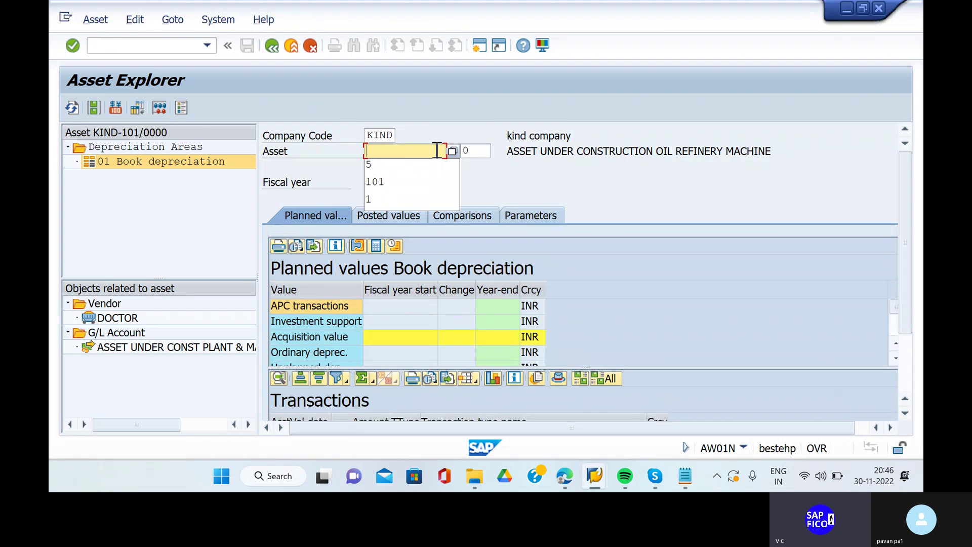
left_click(435, 167)
key("Return")
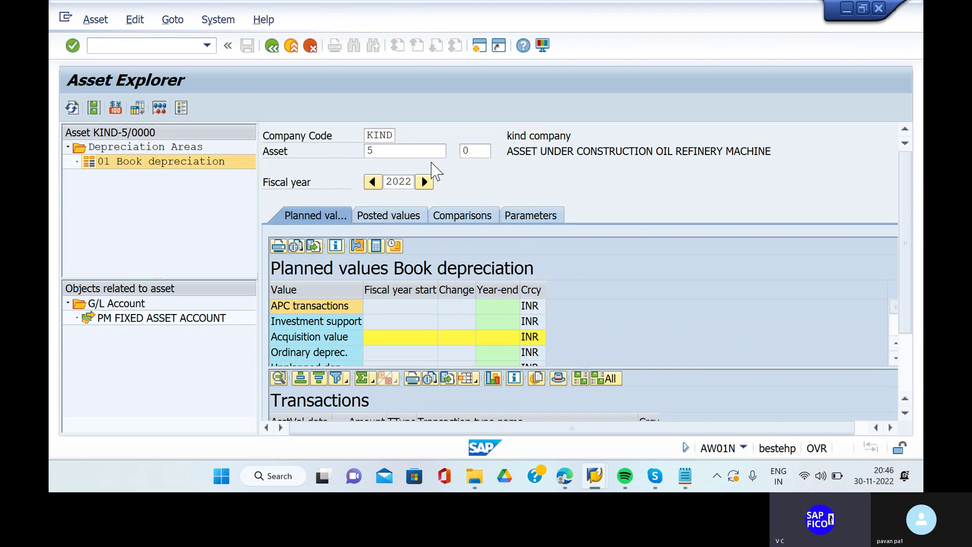
scroll(610, 363, "up", 3)
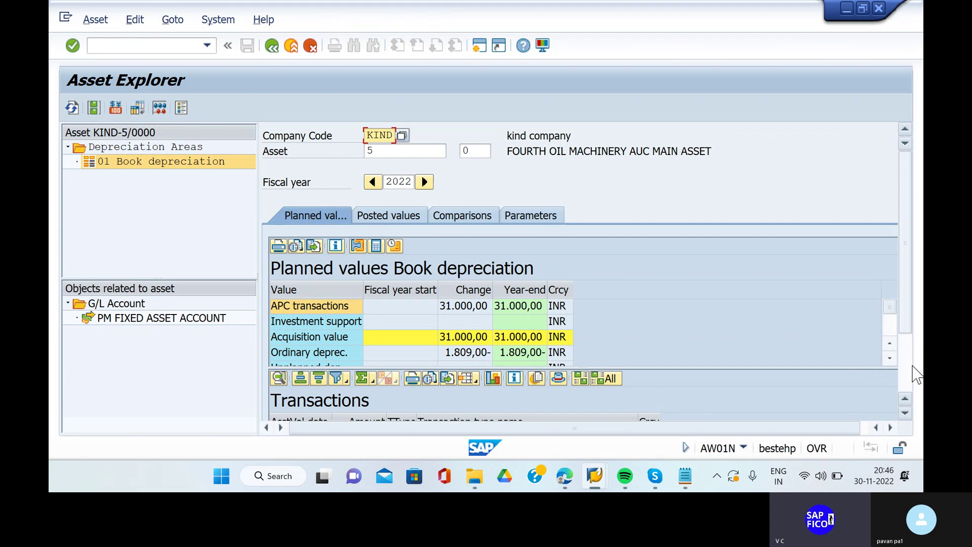
scroll(906, 370, "down", 3)
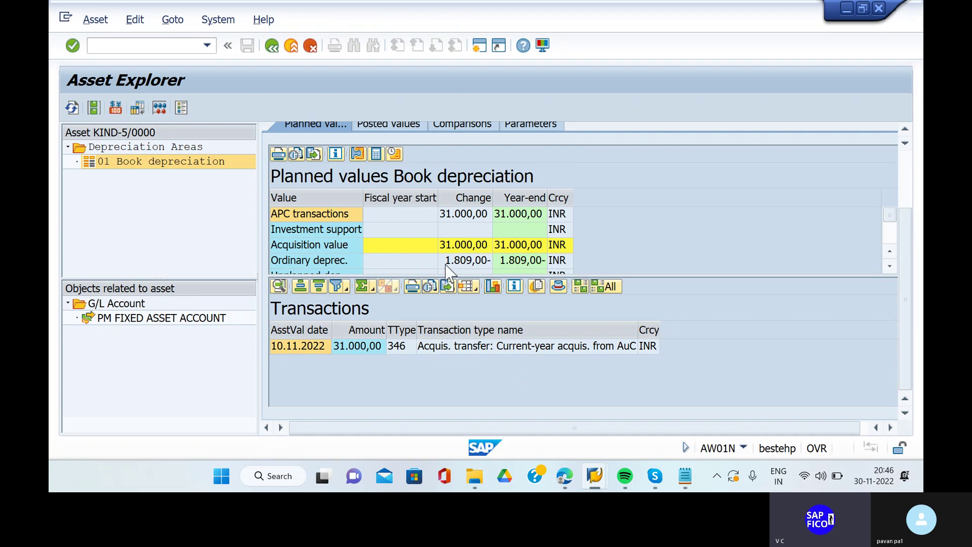
Display the accounting document behind the type 346 acquisition transfer, return to Asset Explorer, and clear the stray command text.
double_click(396, 347)
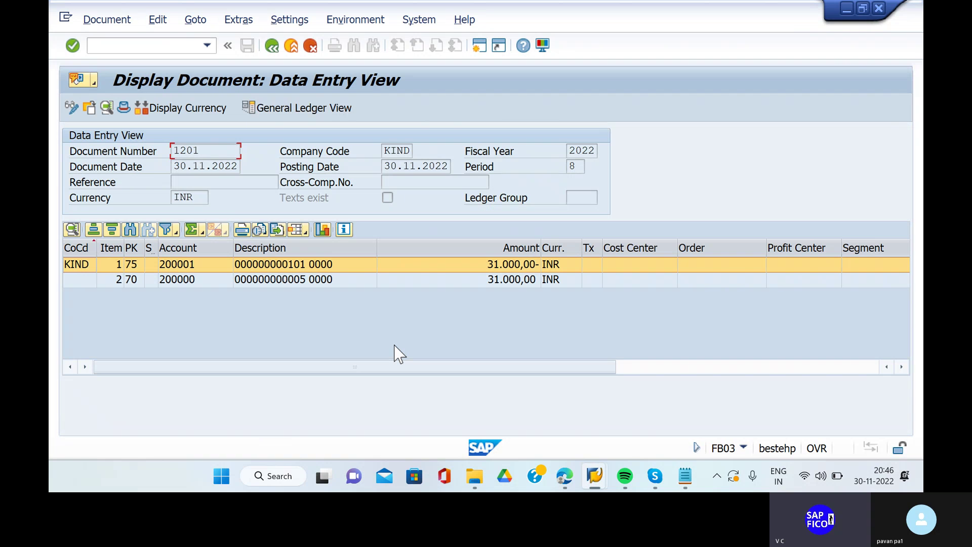
left_click(272, 46)
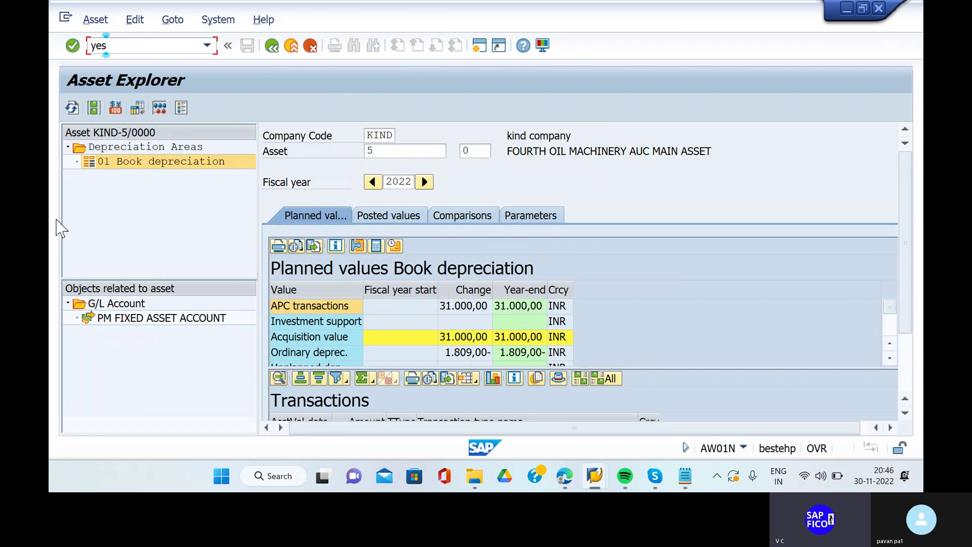
key("BackSpace")
key("BackSpace")
key("BackSpace")
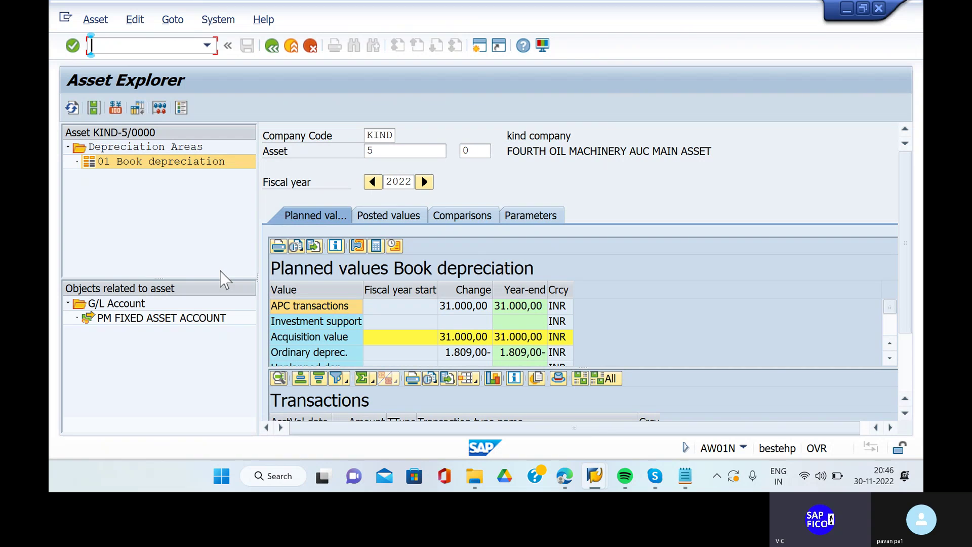